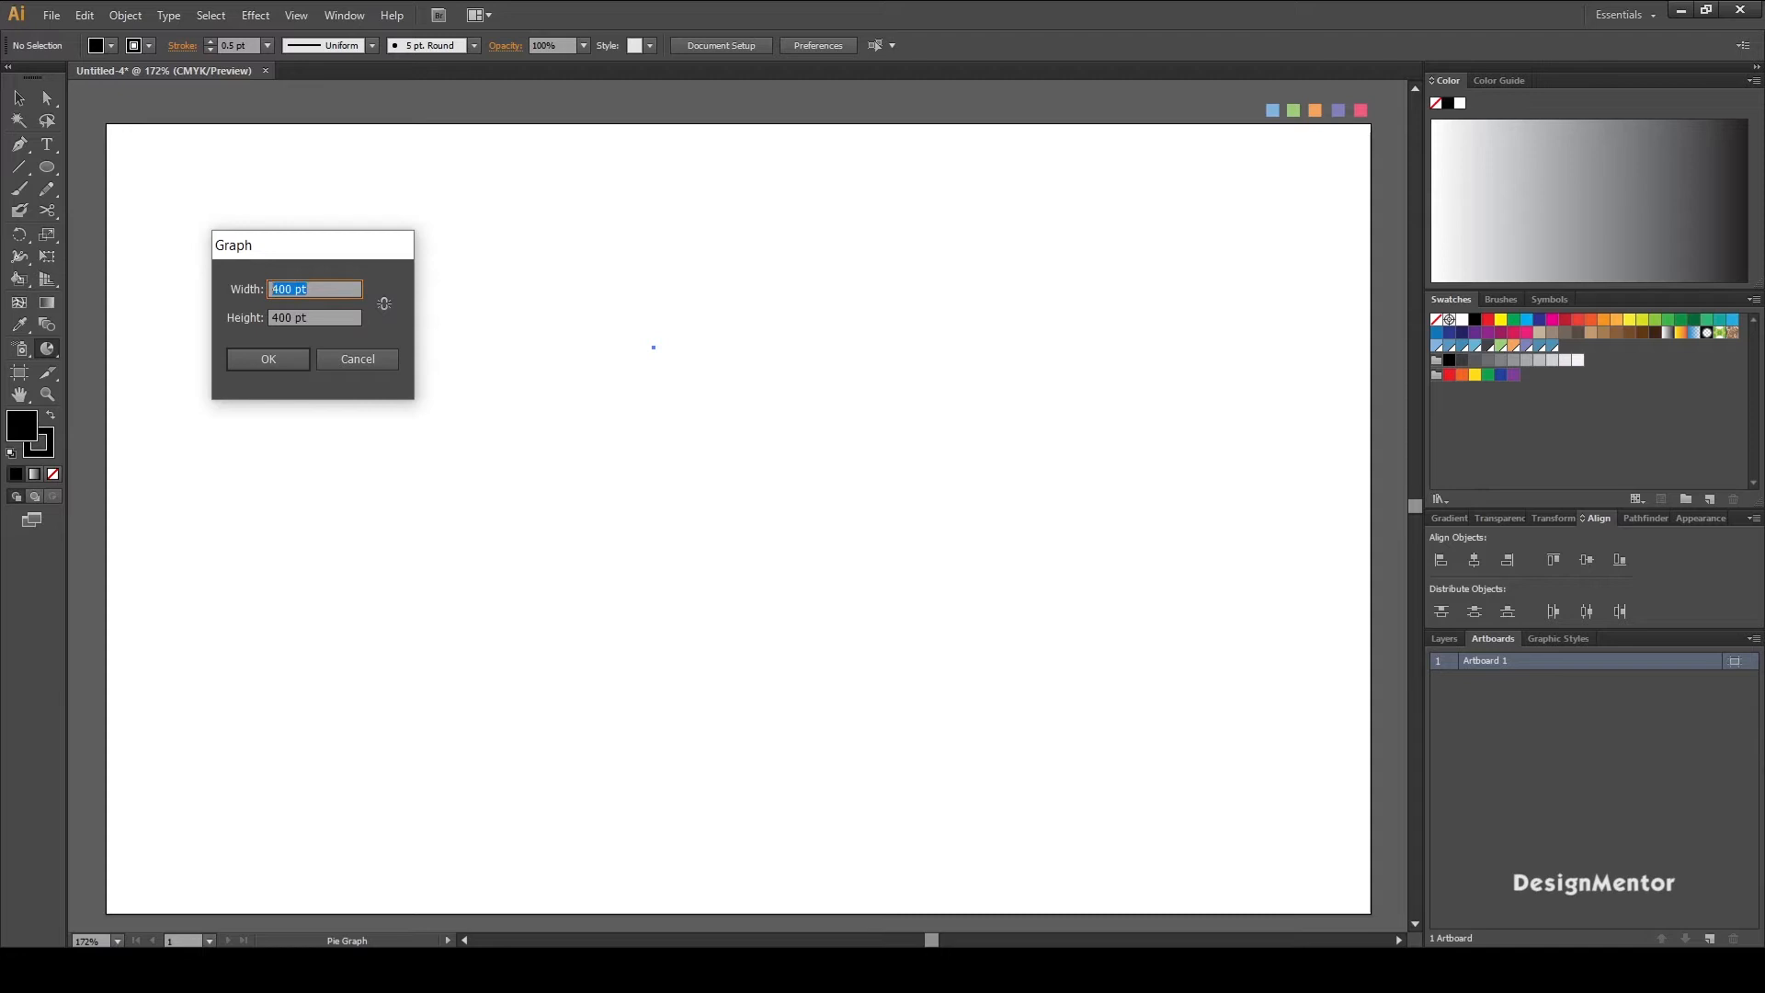
Step: Create a 400 by 400 pt pie graph with the data values 40, 20, 20, 5 and 15
left_click(267, 359)
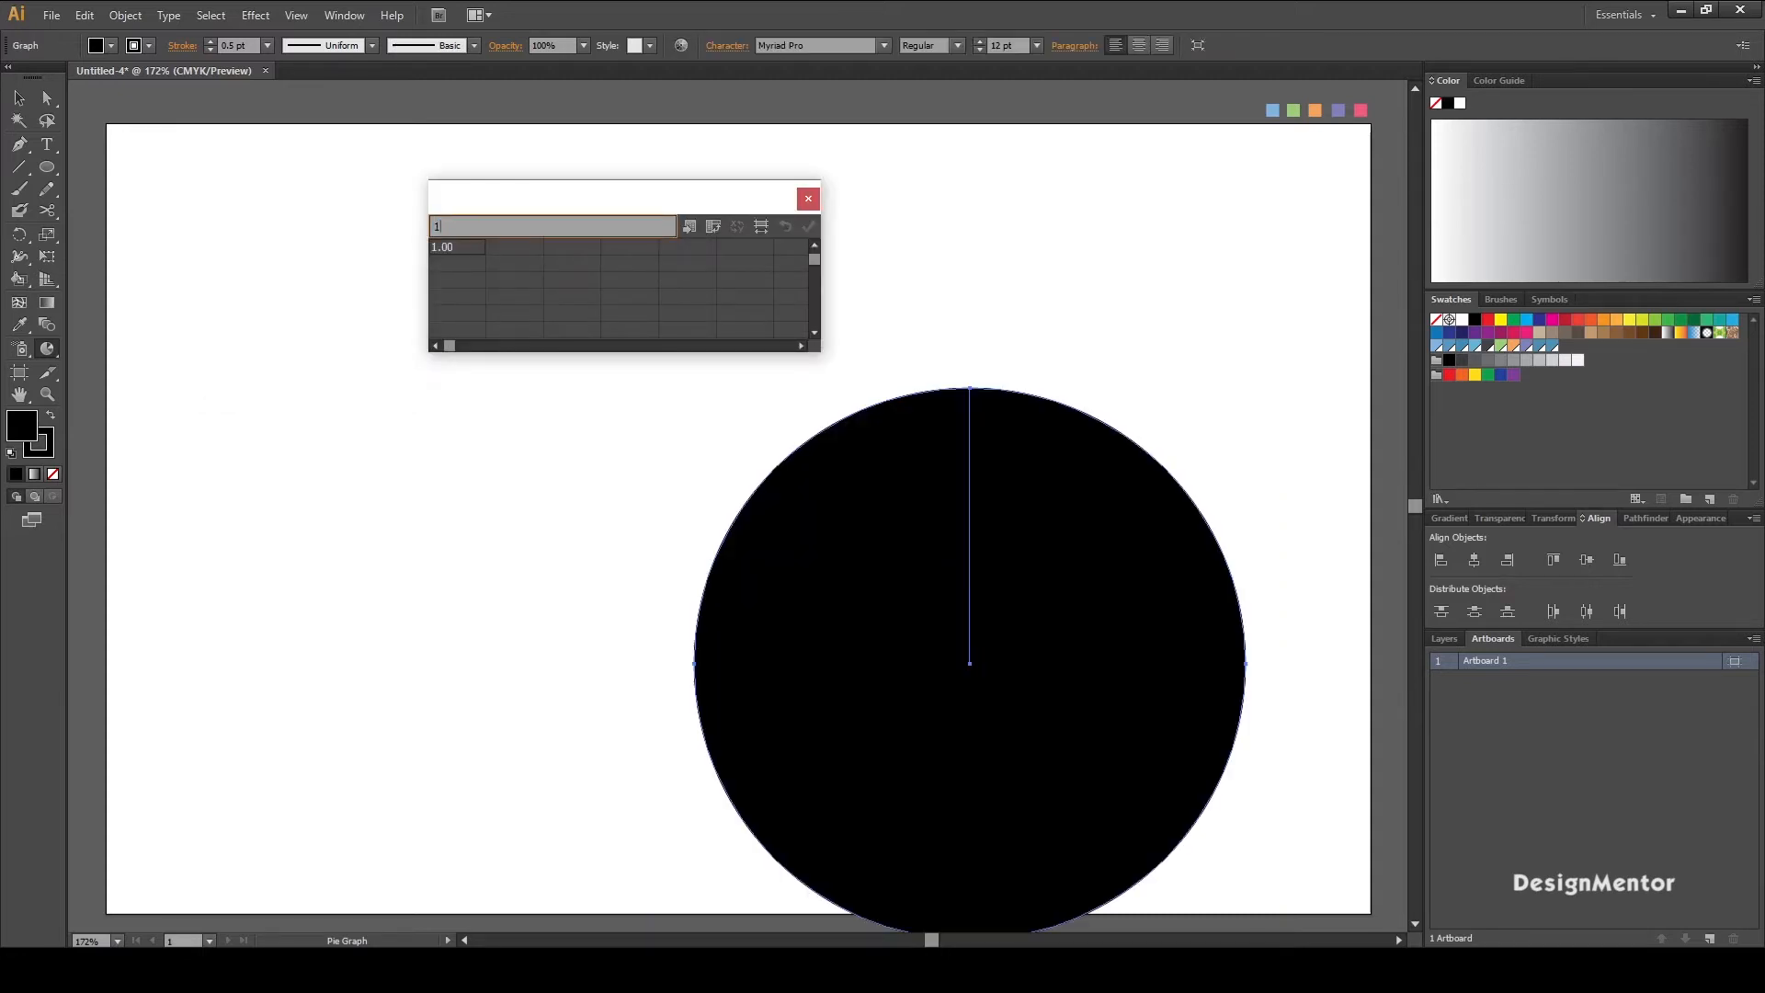
type("40")
key("Tab")
type("20")
key("Tab")
type("20")
key("Tab")
key("Tab")
type("15")
key("Tab")
left_click(808, 226)
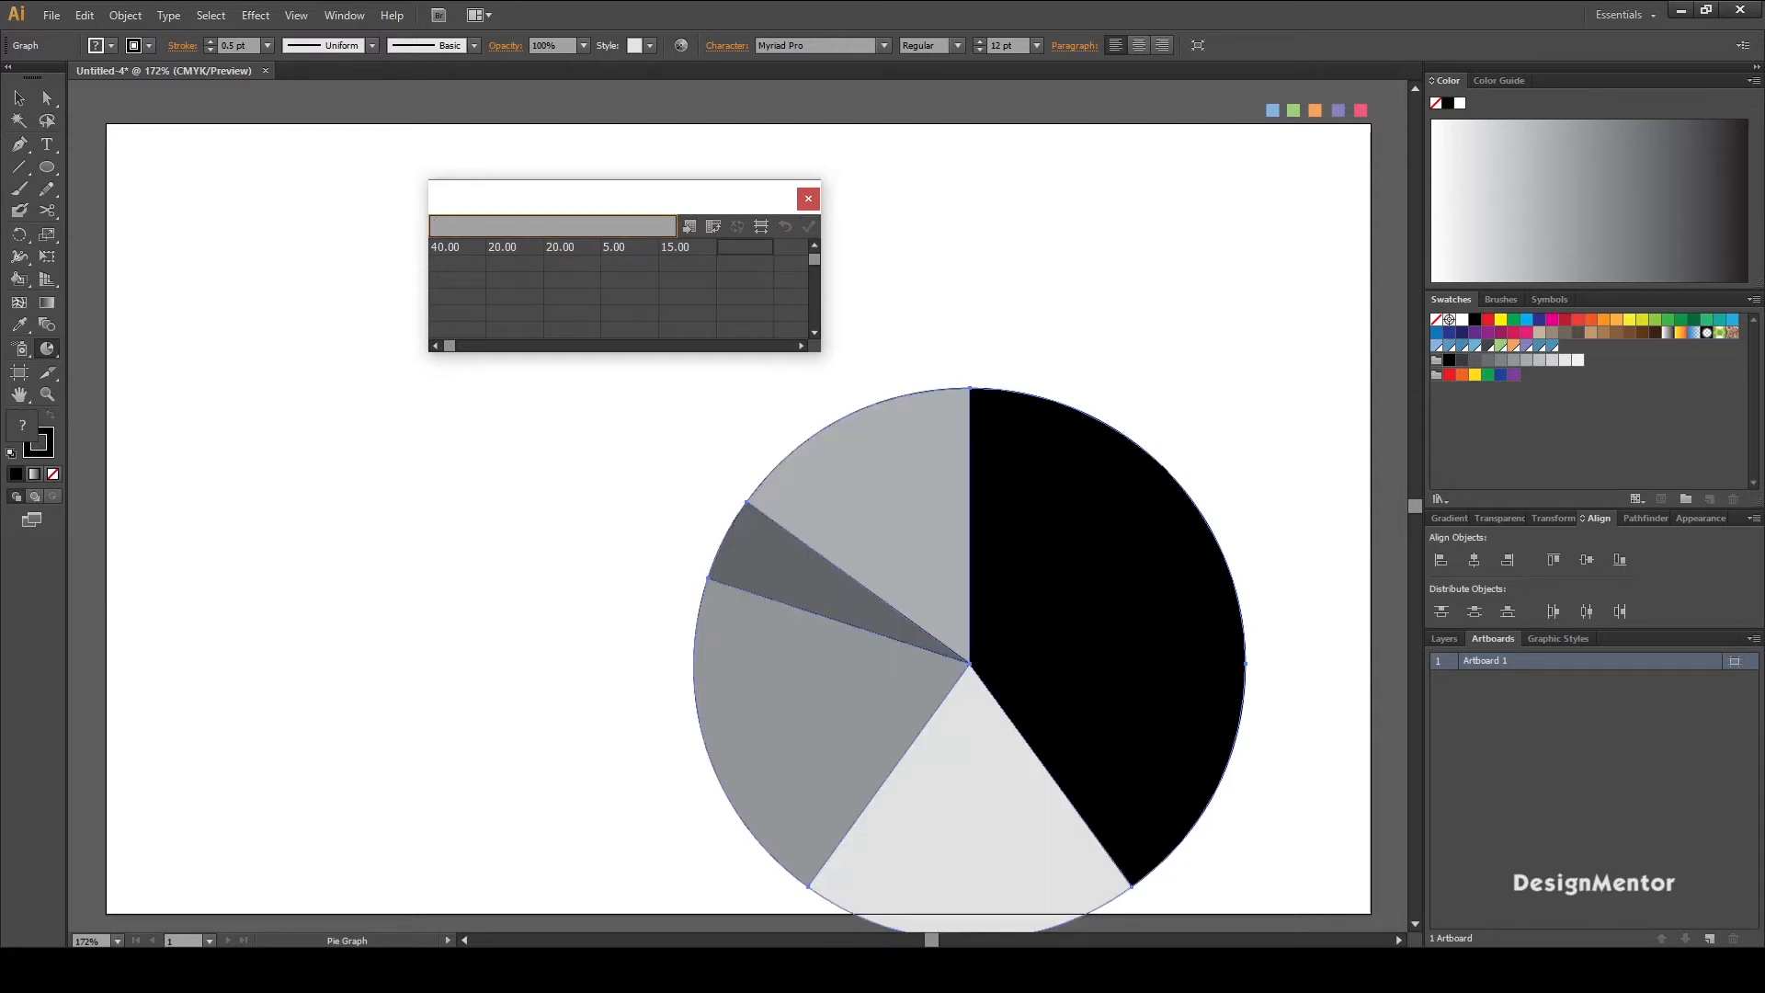
left_click(808, 199)
Step: Move the pie graph up and left so that it lies fully on the artboard, near its centre
left_click(19, 98)
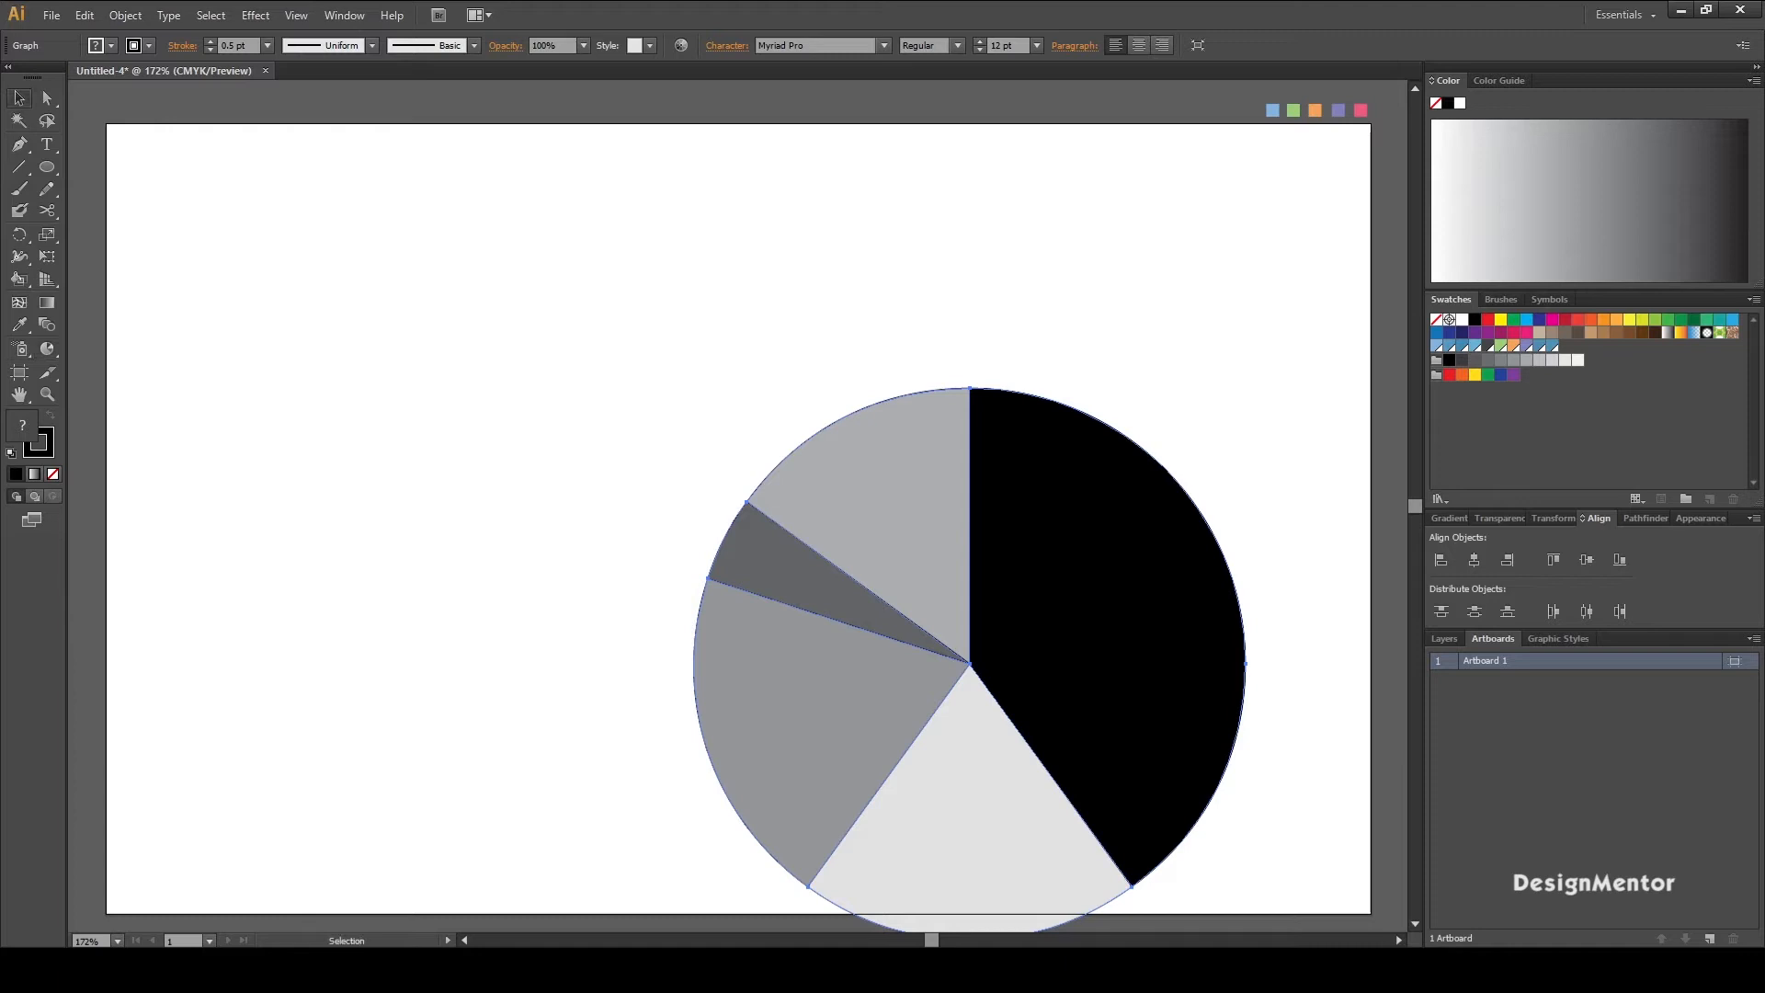
left_click(234, 45)
left_click_drag(871, 487, 623, 334)
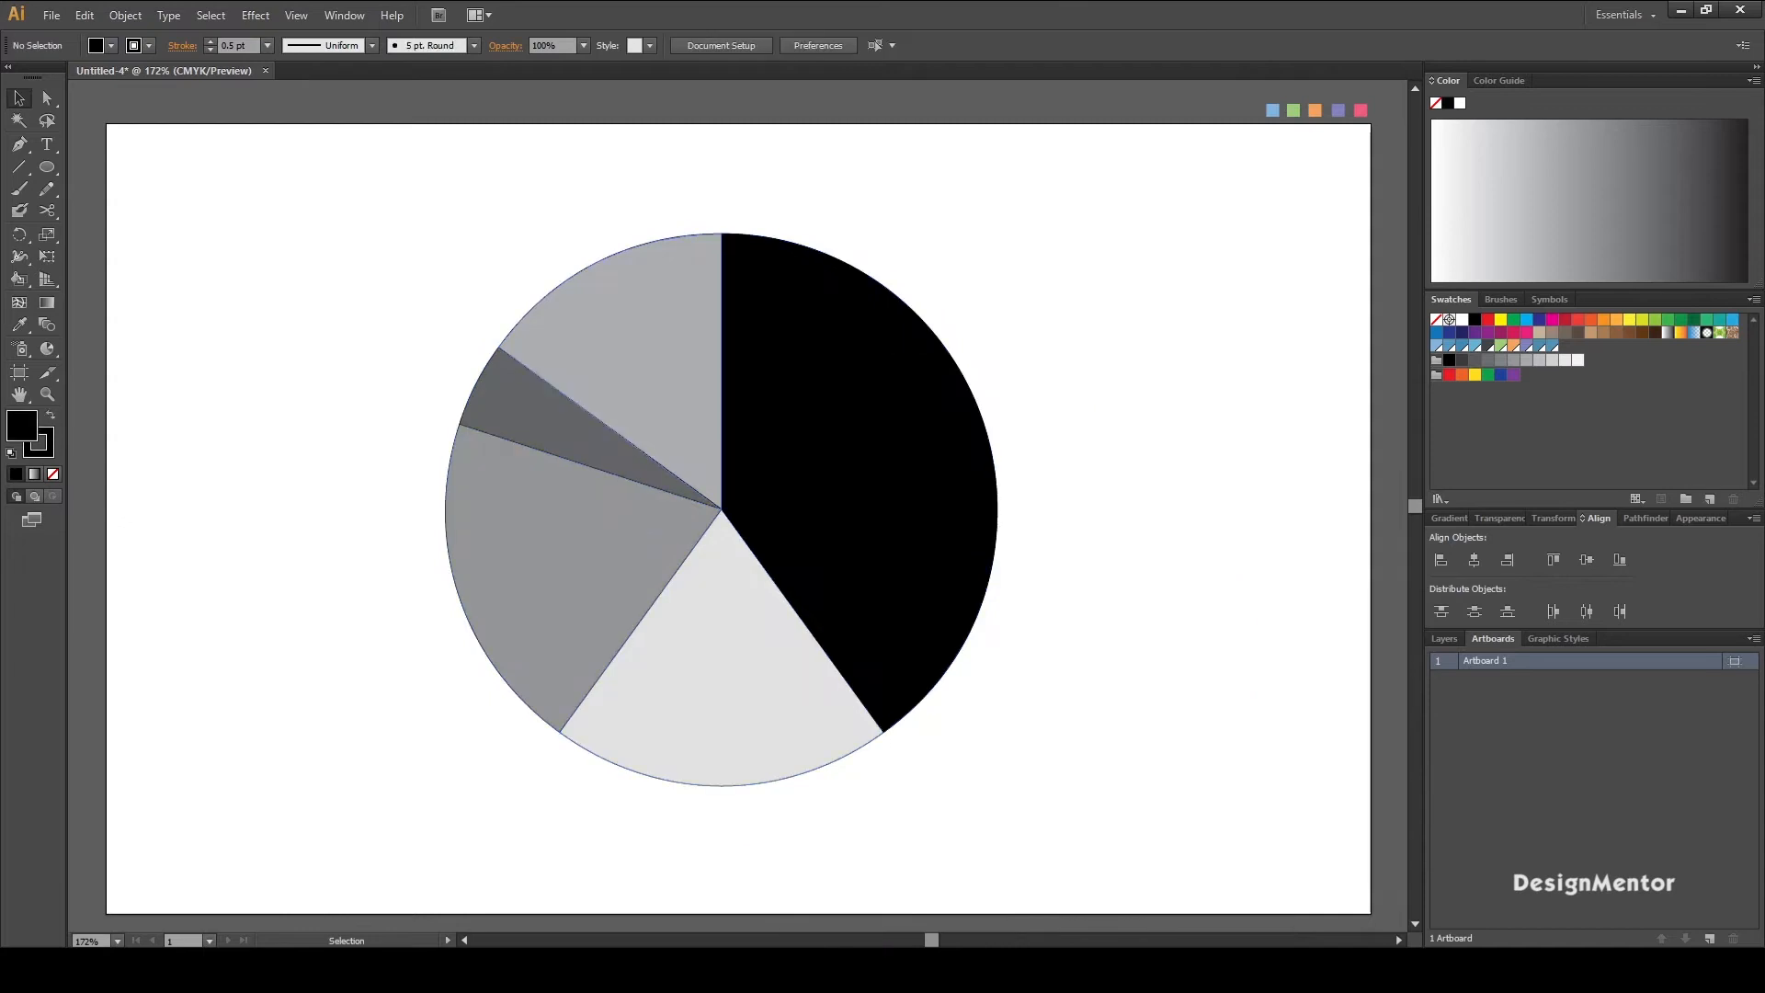
Step: Remove the stroke from the whole pie graph
left_click(237, 46)
type("0")
key("Return")
left_click_drag(315, 253, 1094, 635)
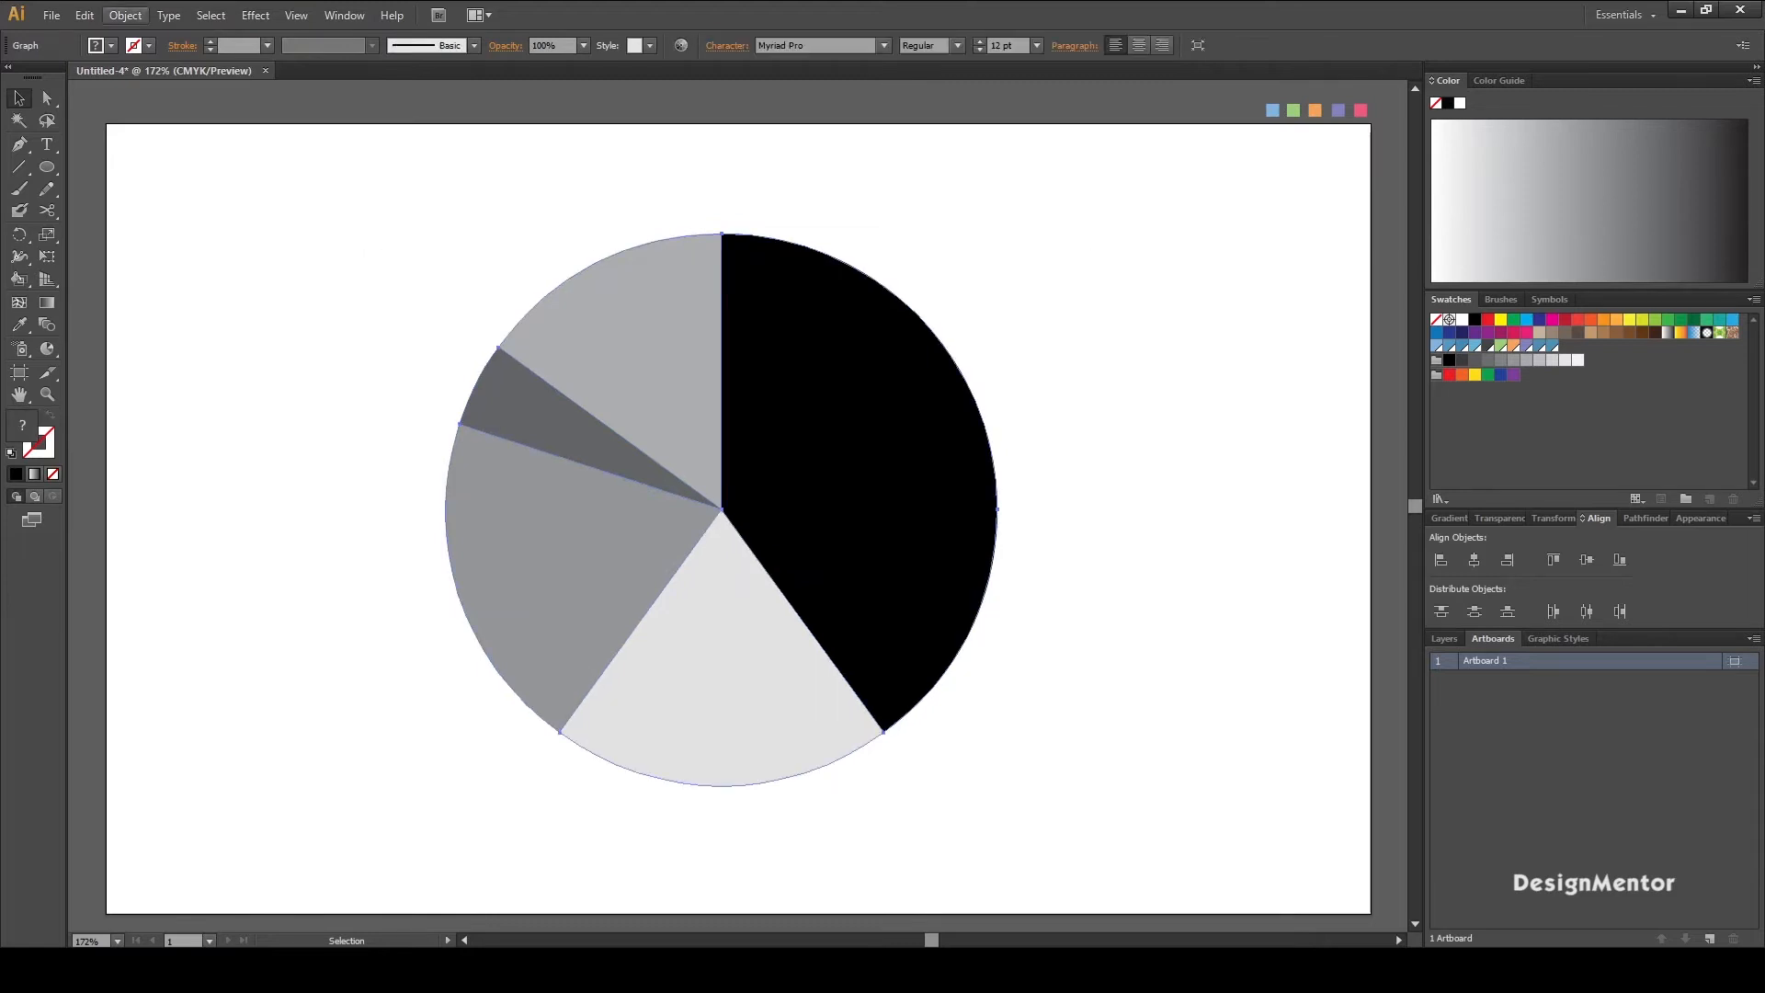
Step: Ungroup the pie graph to turn it into ordinary vector shapes
left_click(125, 15)
mouse_move(183, 176)
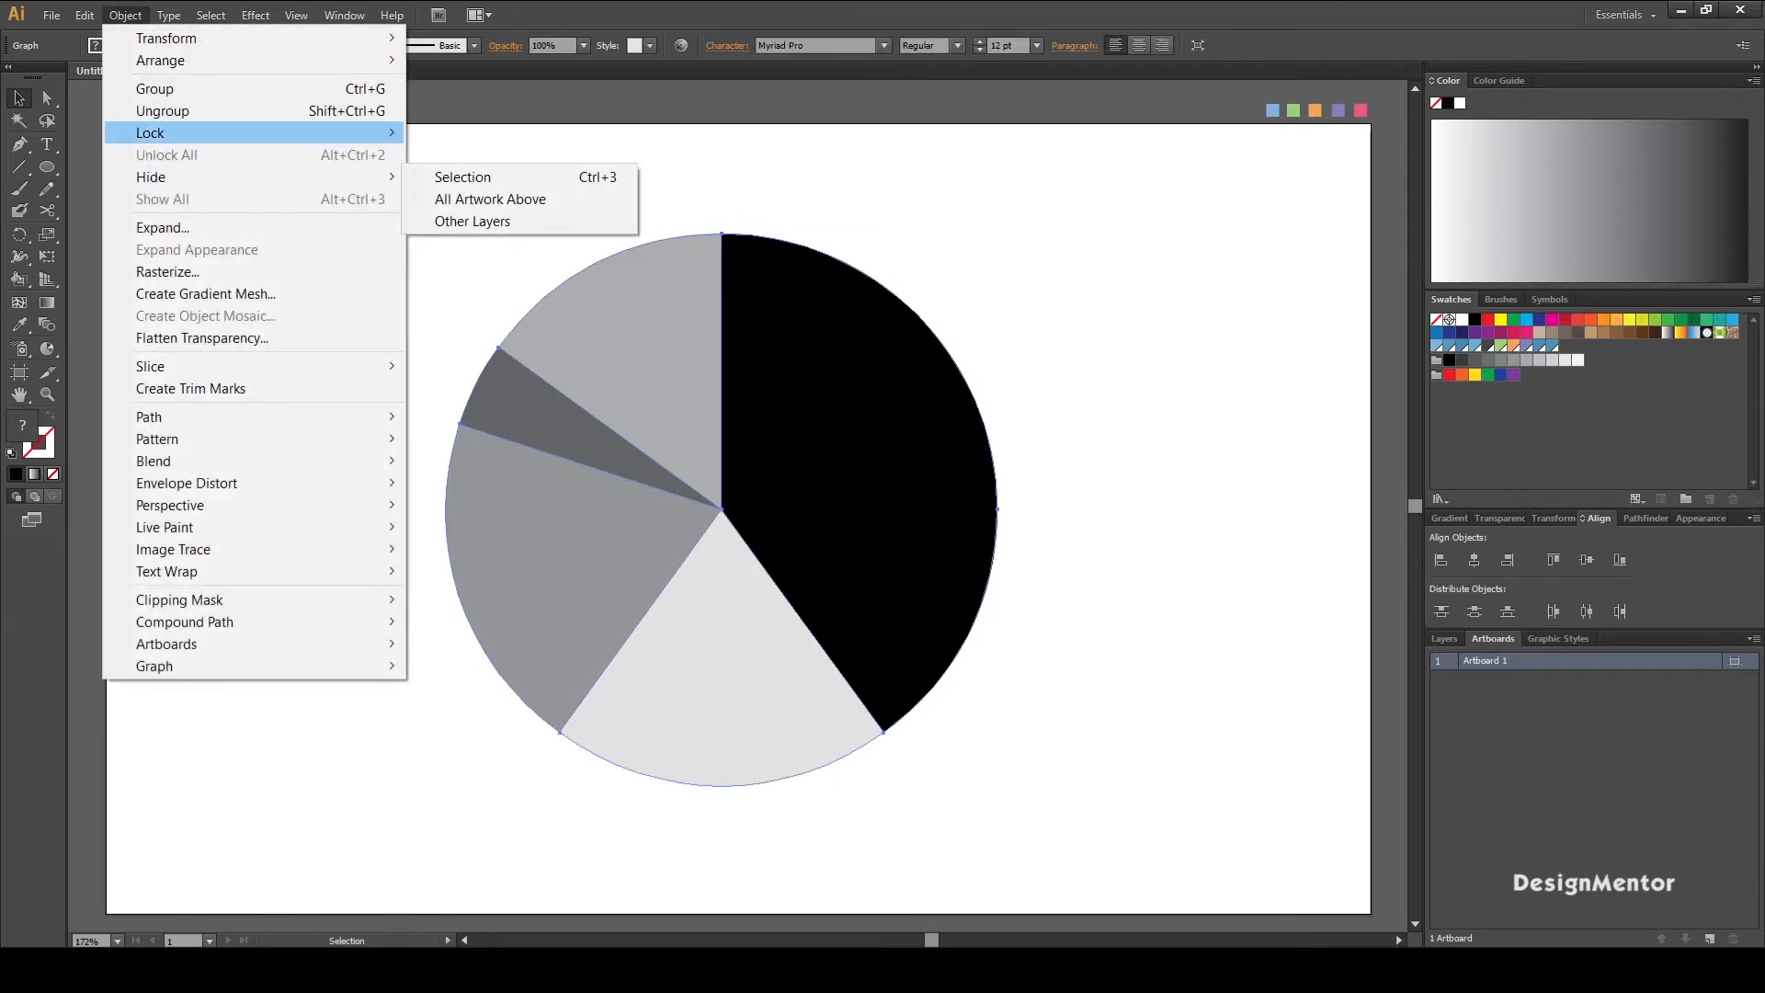
left_click(163, 110)
key("Return")
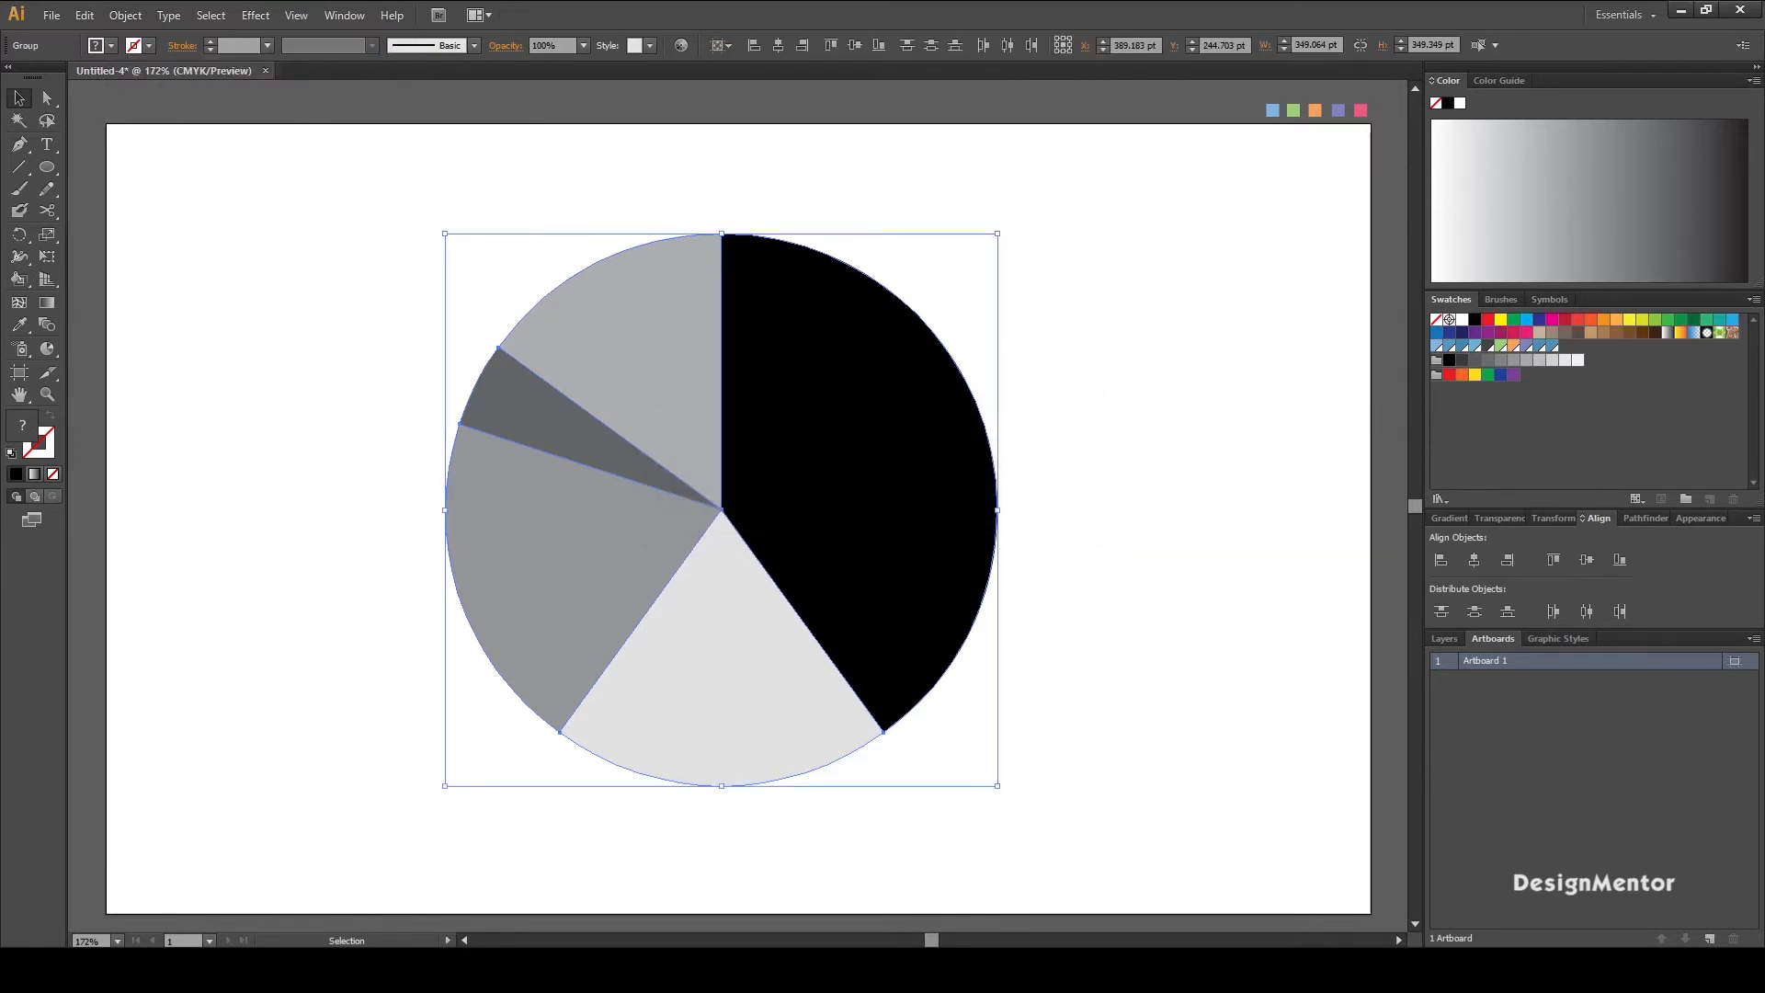
Step: Centre the pie horizontally and vertically on the artboard
left_click(1085, 588)
left_click(753, 643)
left_click(1473, 559)
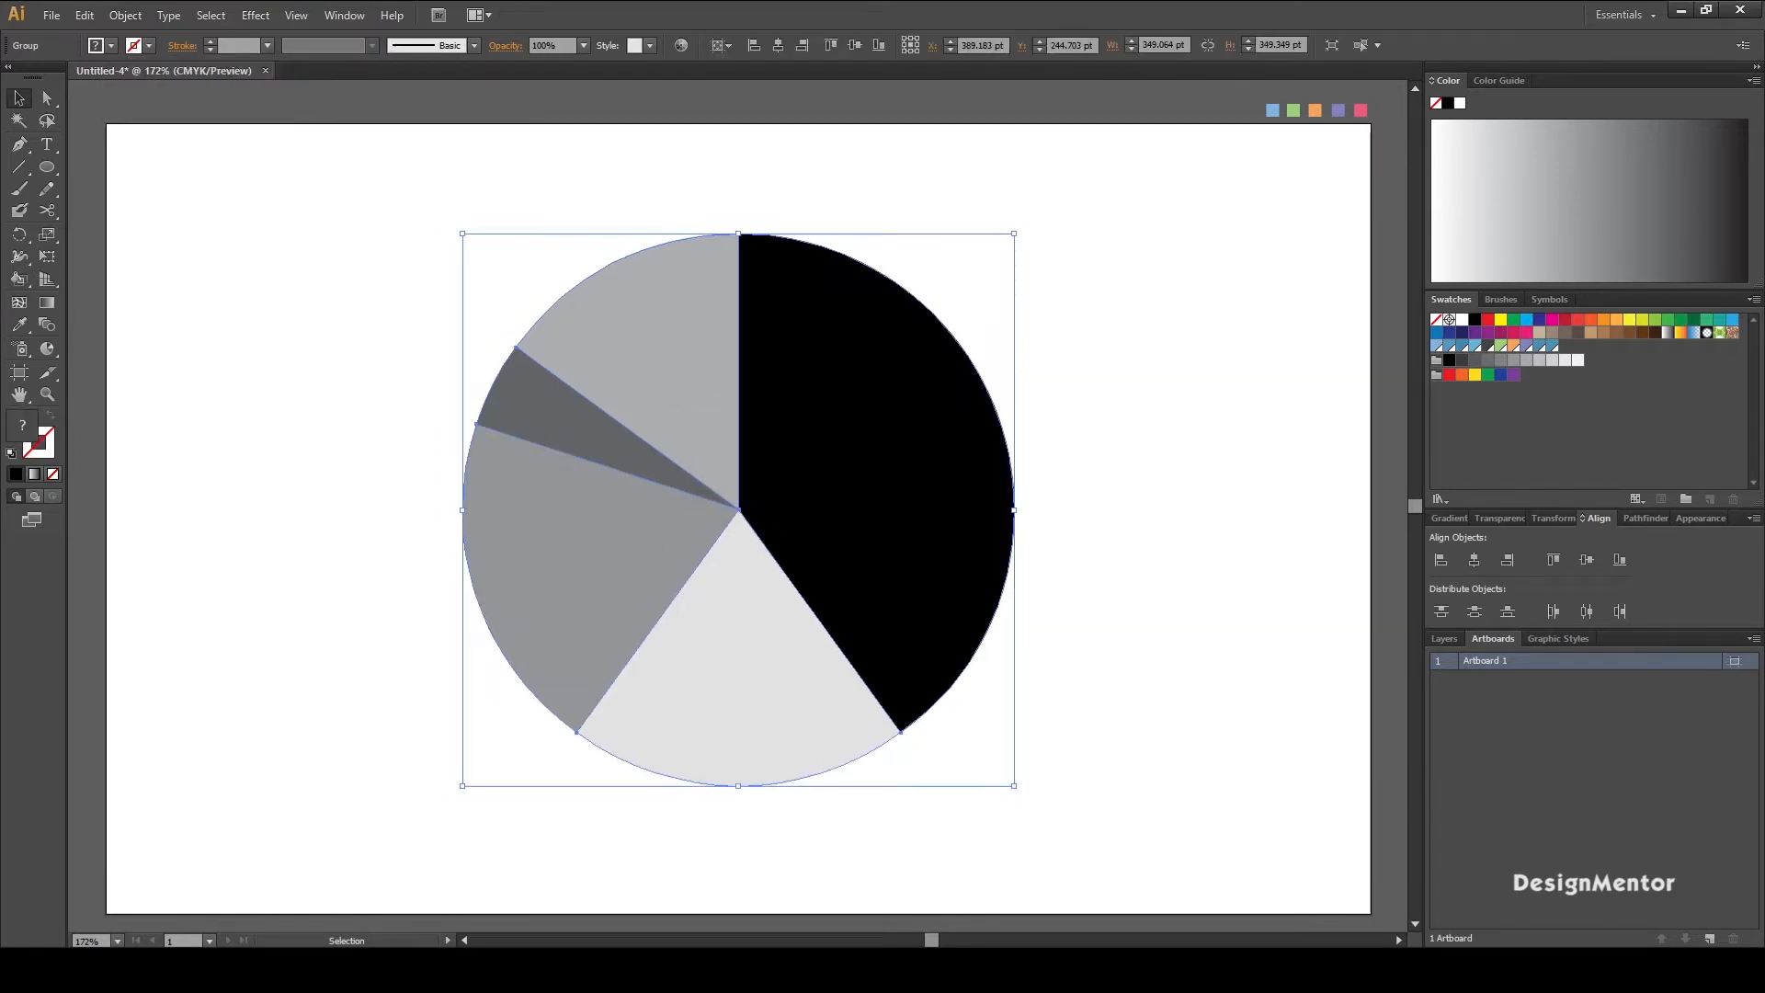
left_click(1586, 560)
left_click(1103, 570)
Step: Ungroup the centred pie into its separate slices
left_click_drag(388, 295, 1078, 648)
right_click(688, 407)
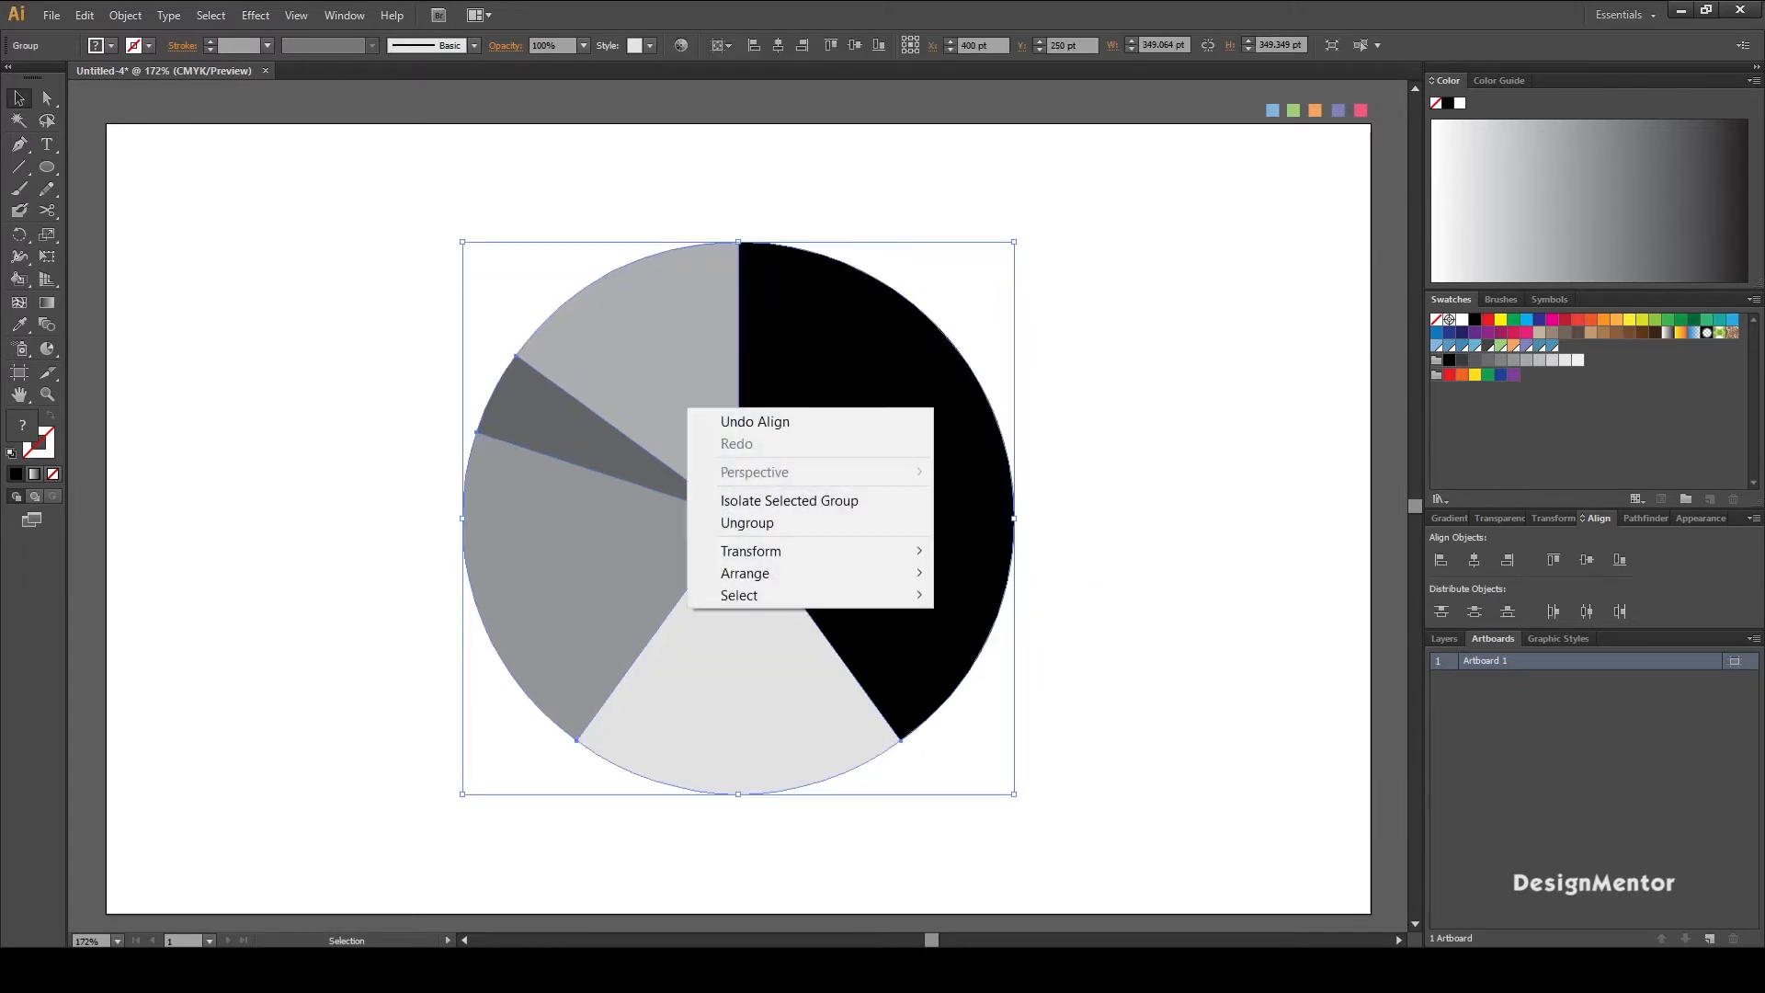
left_click(753, 520)
left_click(1094, 585)
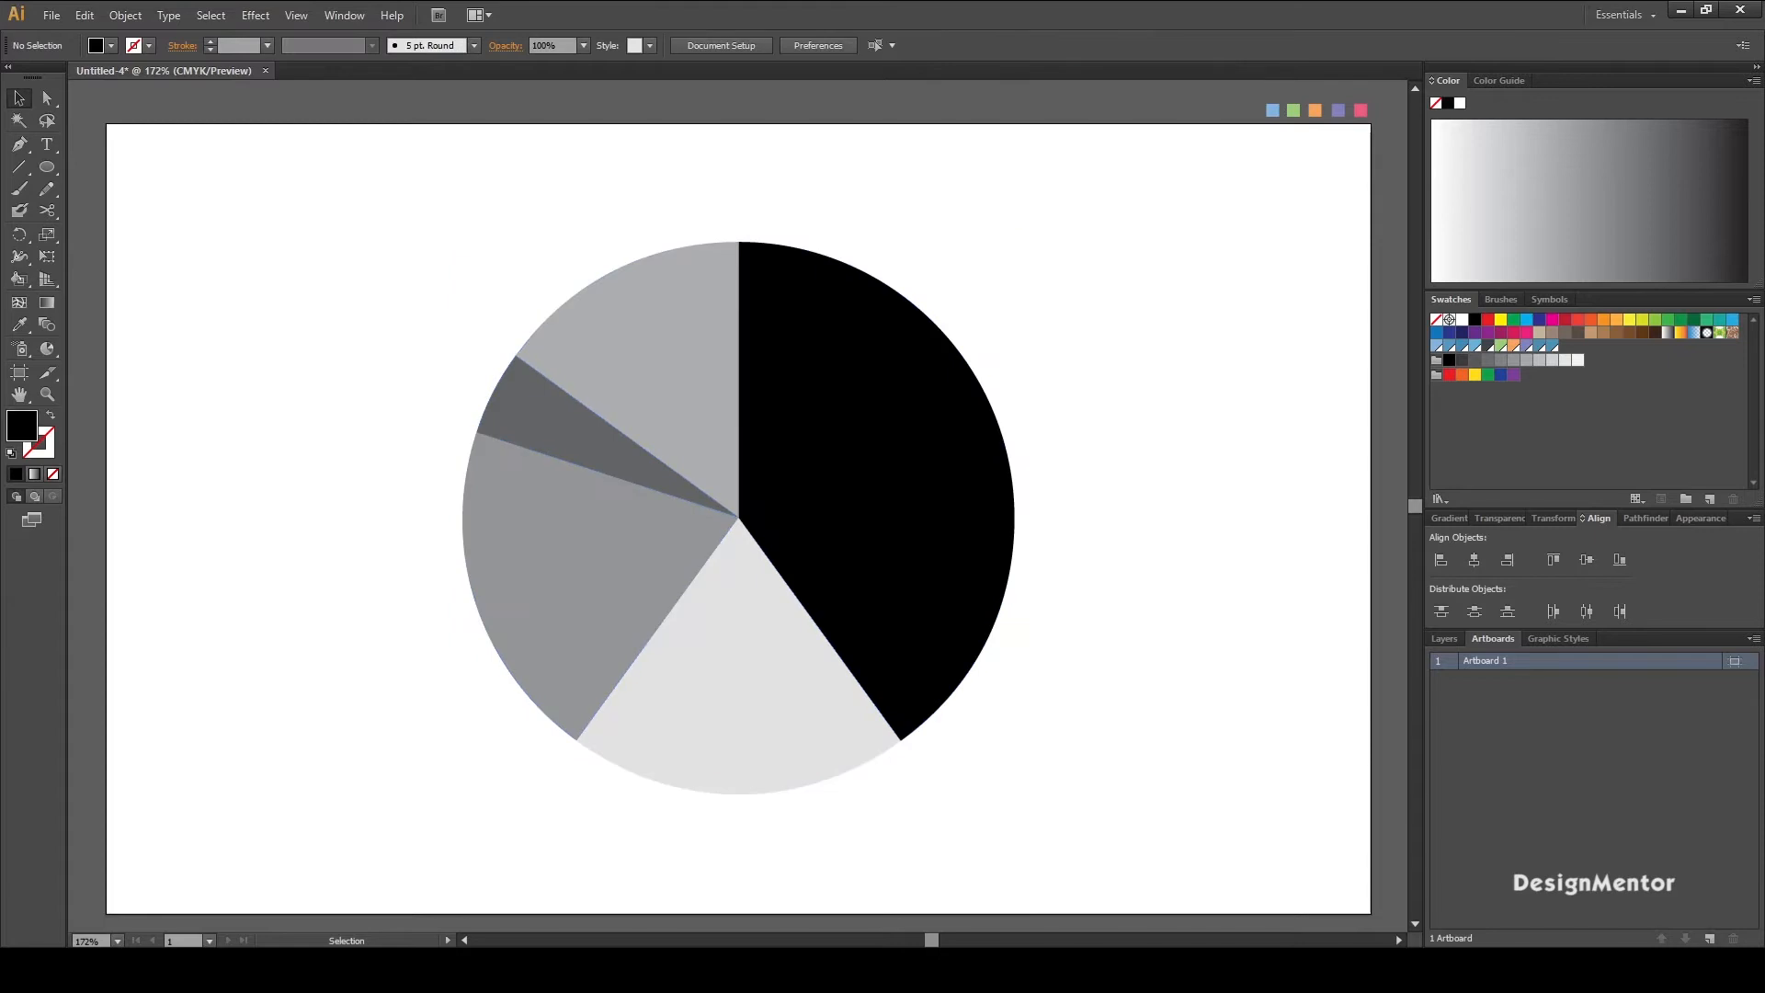
Step: Colour the large black slice with the blue sample square using the Eyedropper
left_click(874, 478)
key("i")
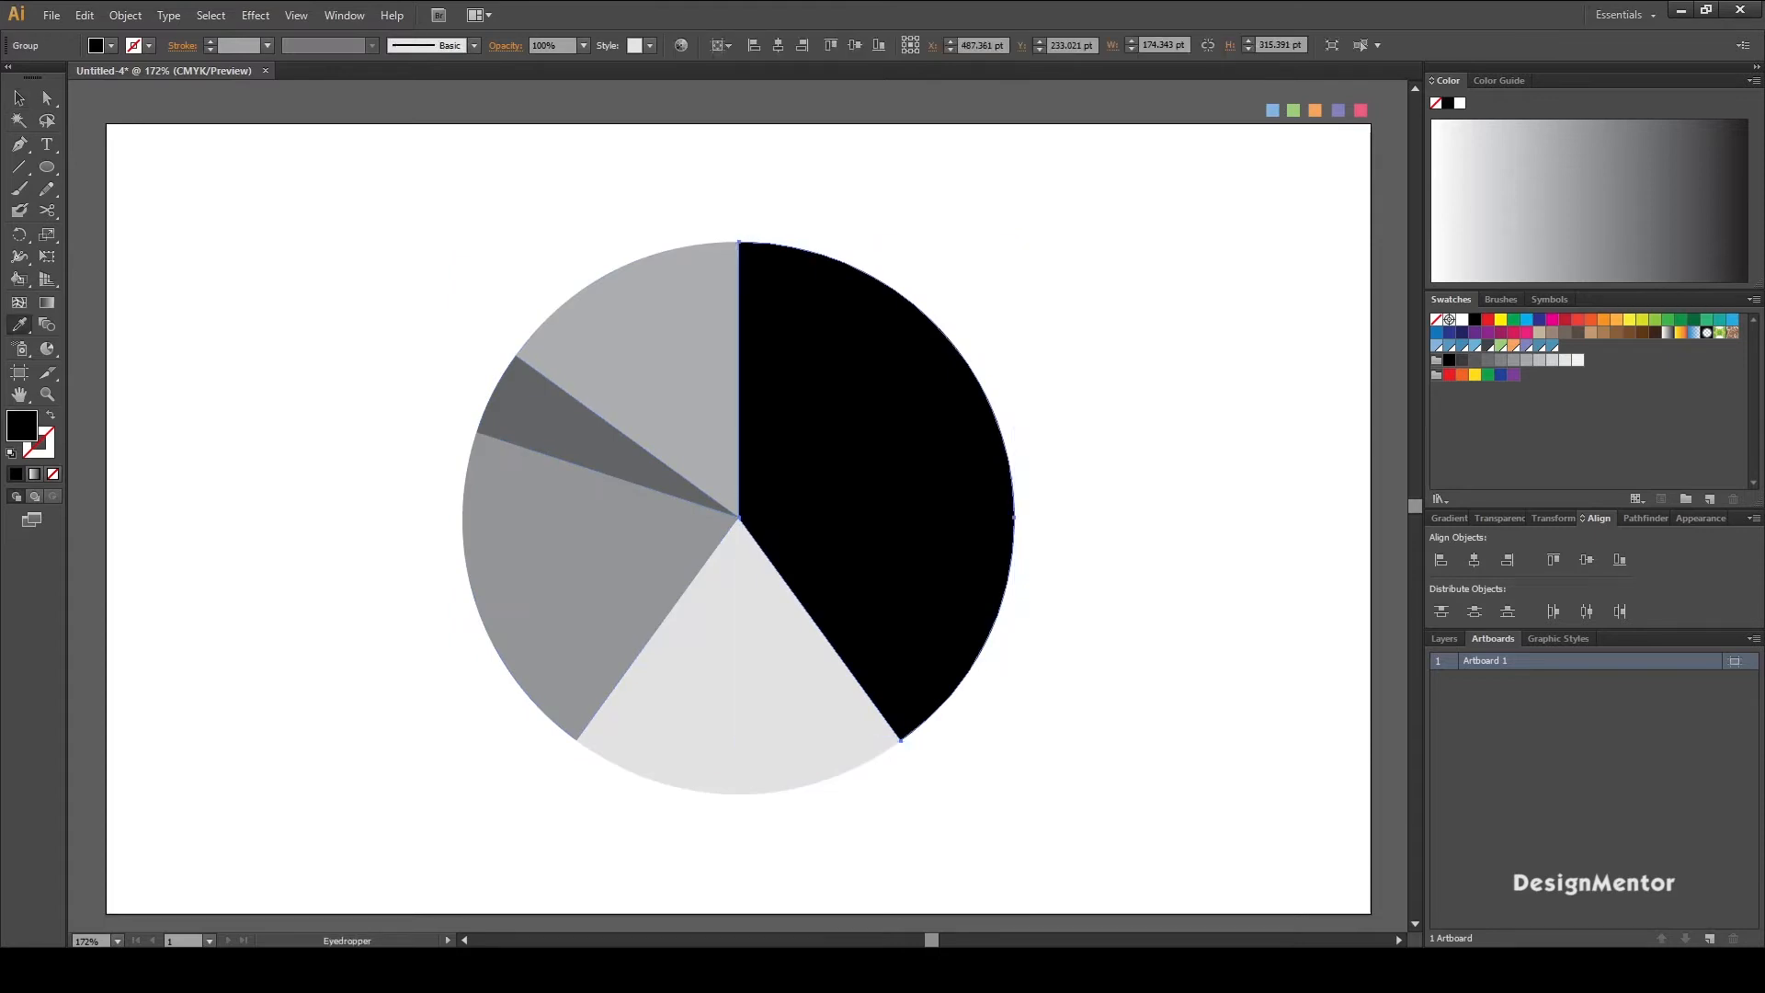
left_click(1272, 112)
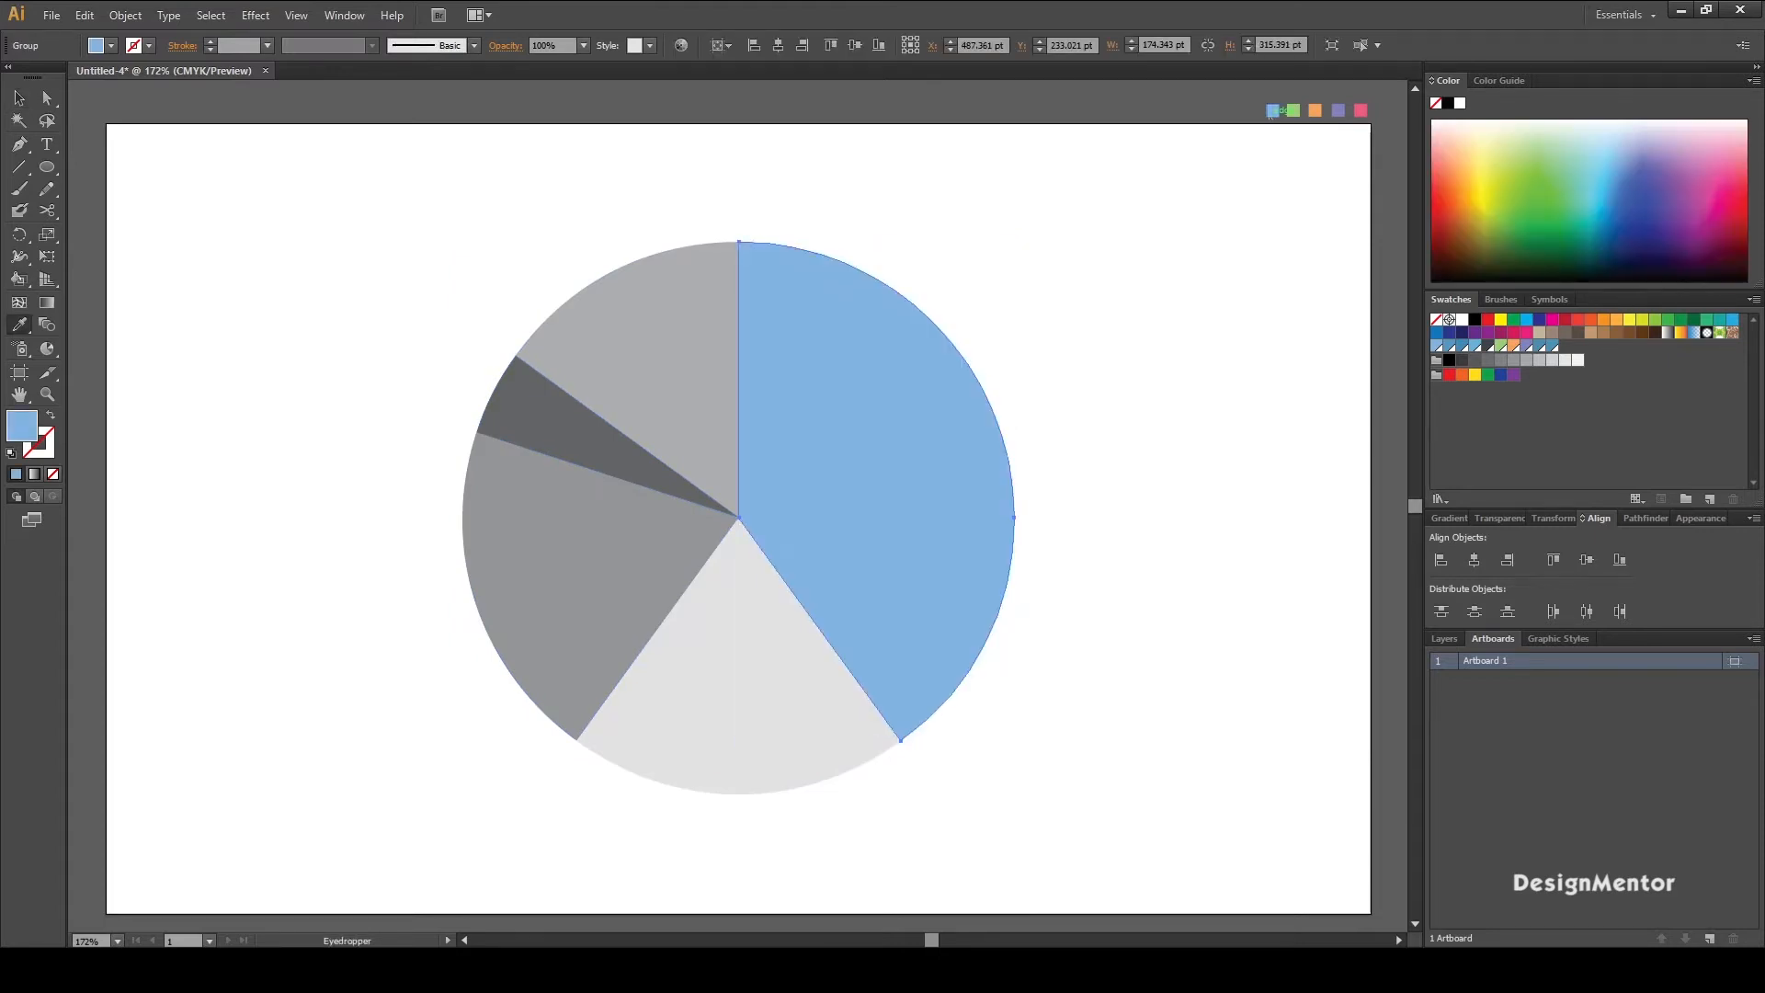
key("v")
Step: Colour the light grey slice at the pie's bottom with the green sample square
left_click(738, 671)
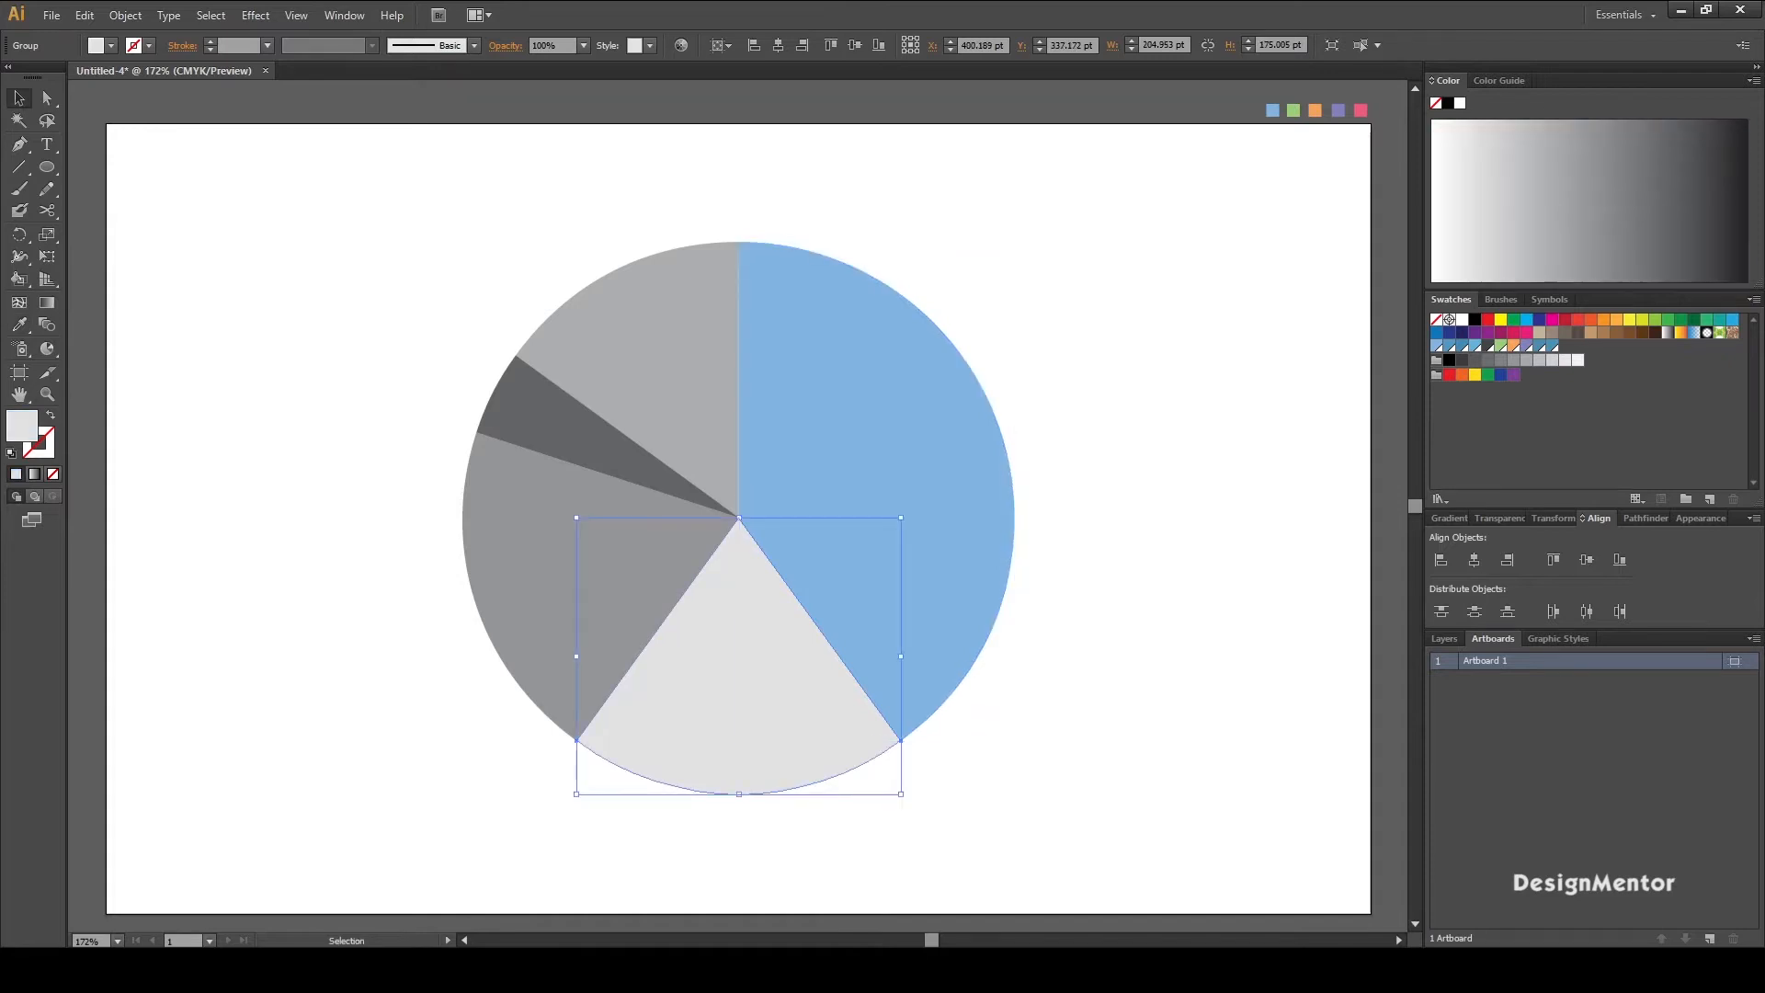
key("i")
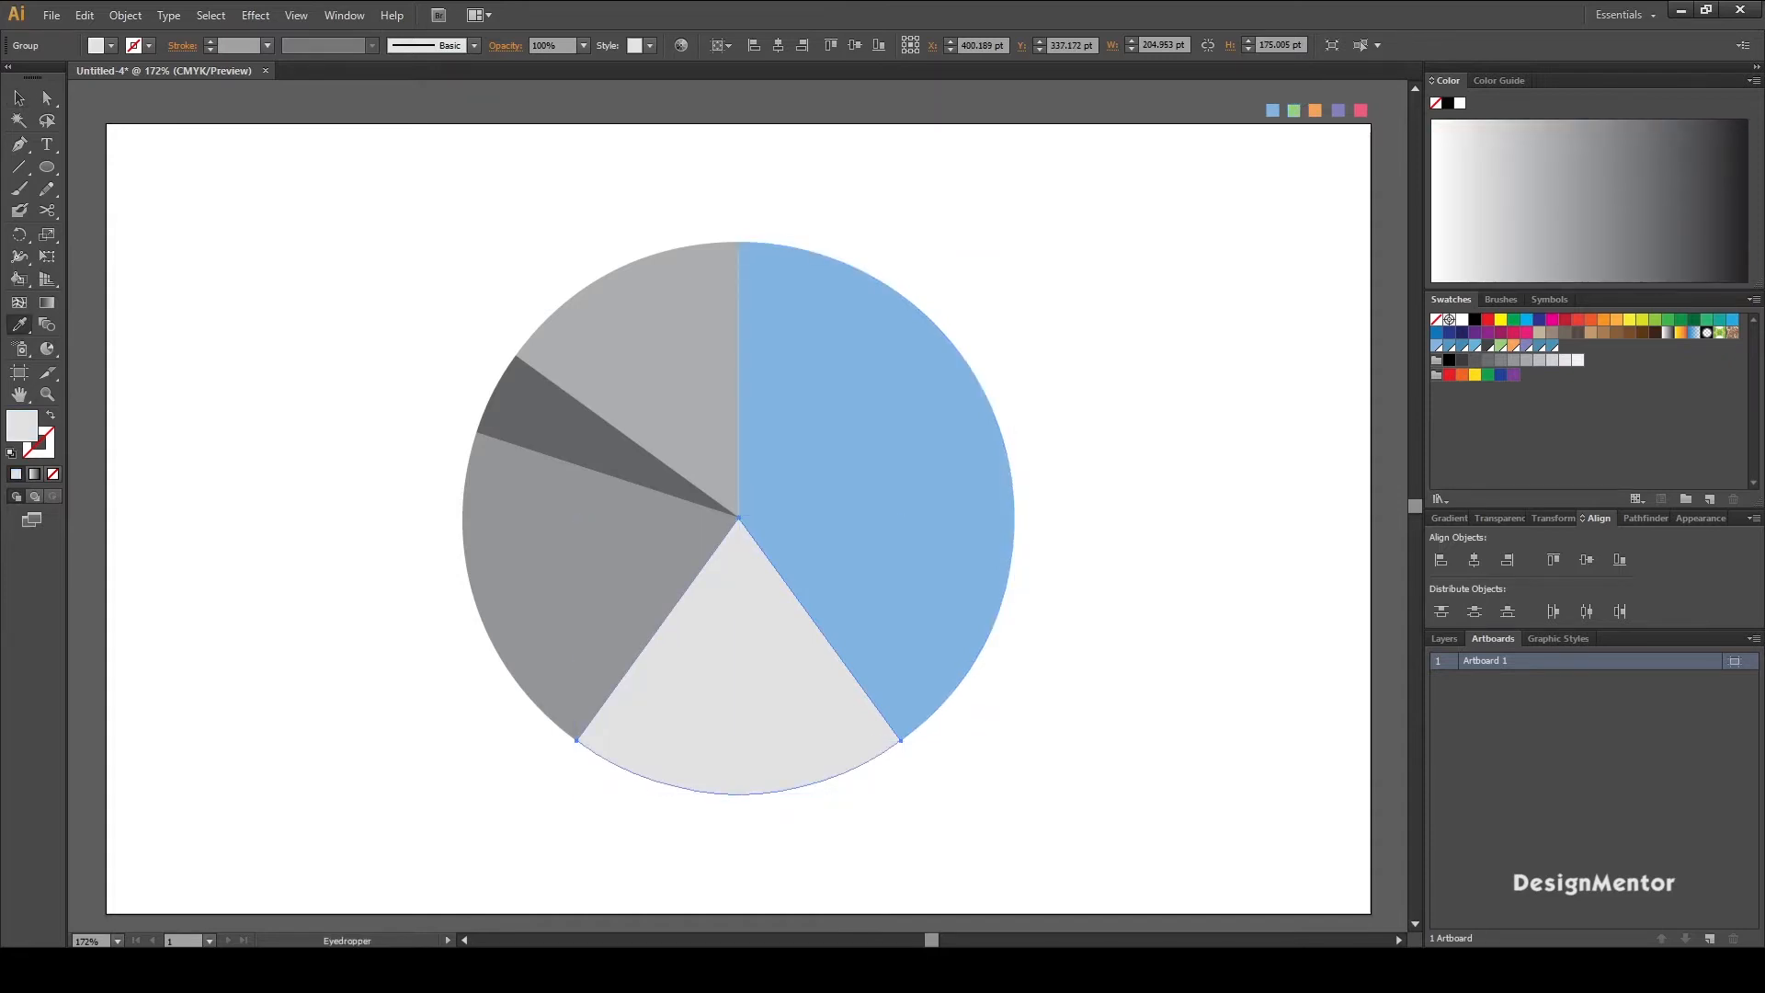
left_click(1293, 110)
key("v")
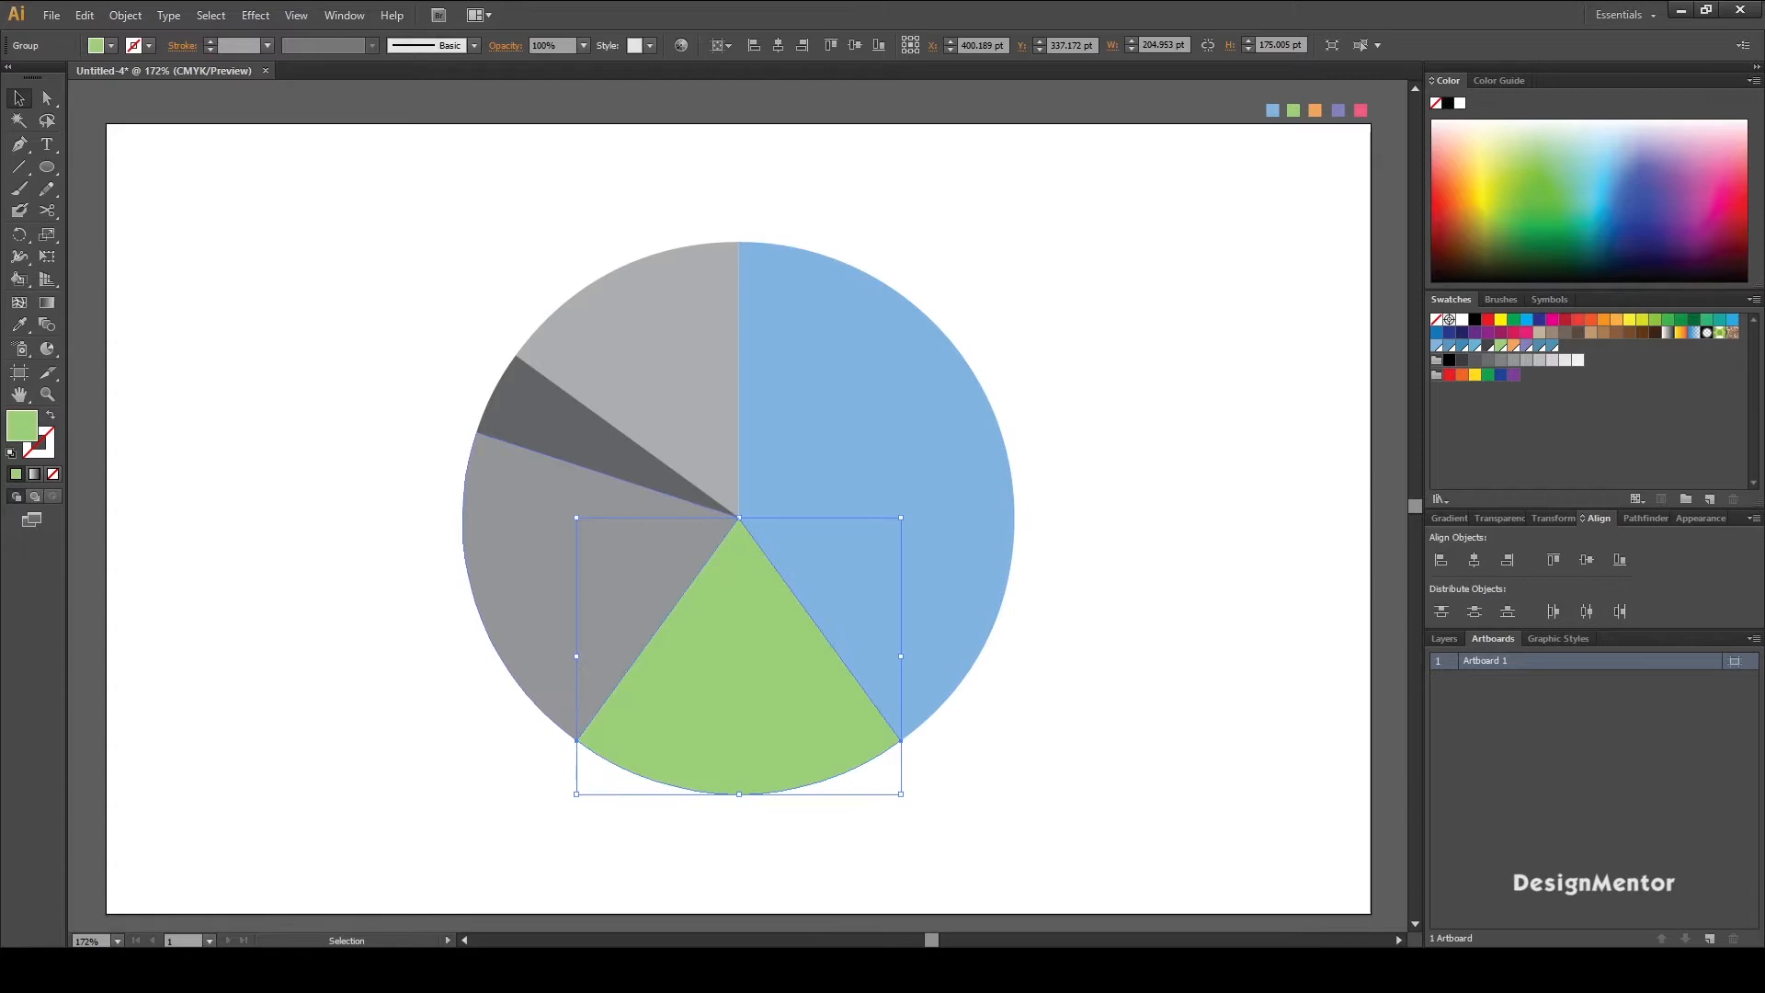
Step: Colour the medium grey slice at the pie's lower left with the orange sample square
left_click(599, 586)
key("i")
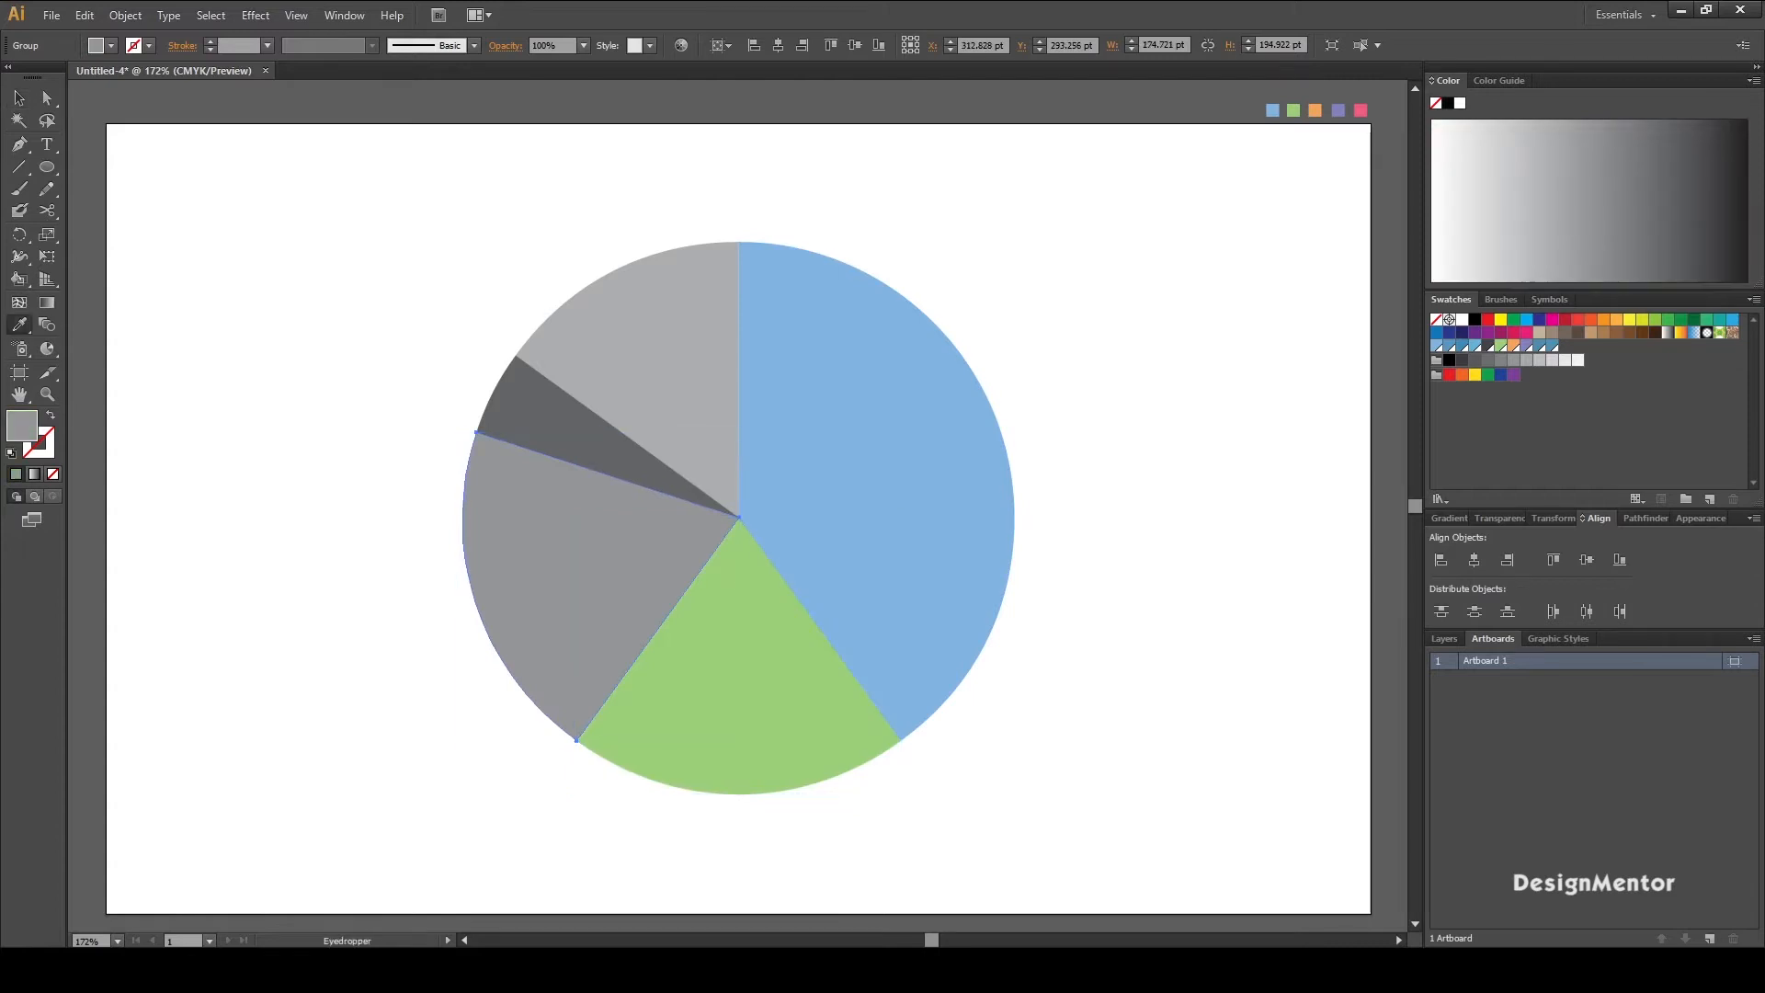
left_click(1315, 110)
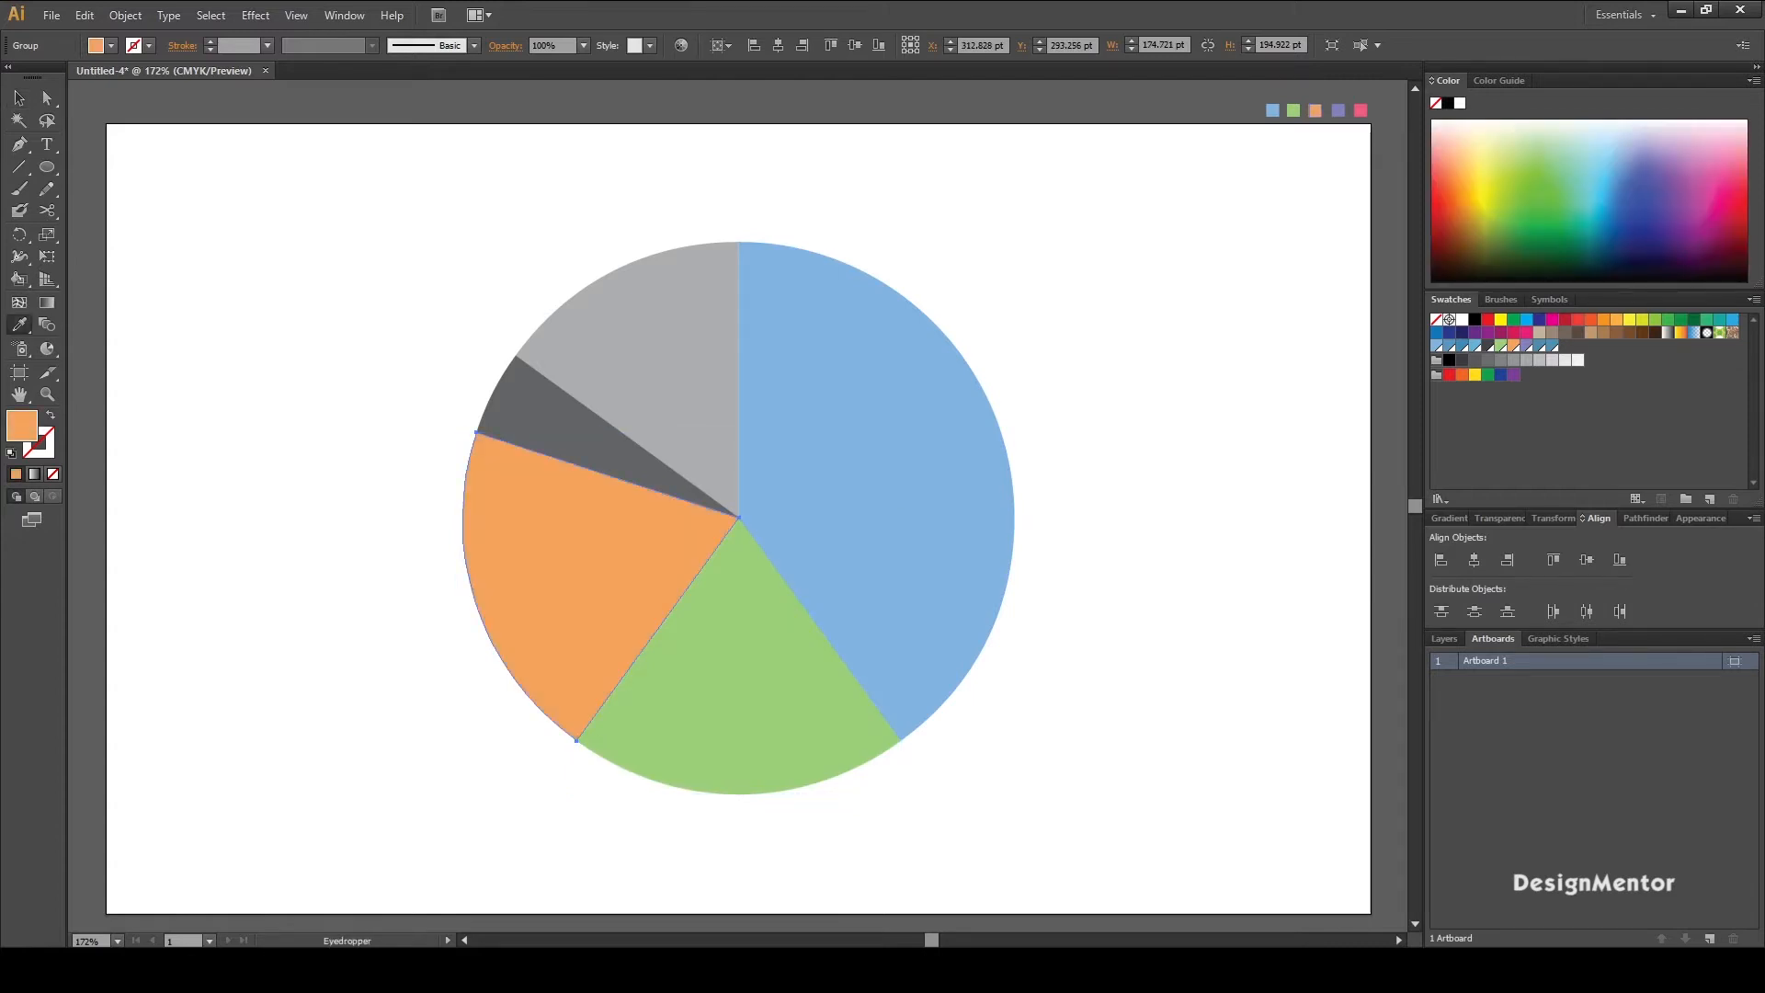
key("v")
Step: Colour the narrow dark grey slice with the purple sample square
left_click(533, 413)
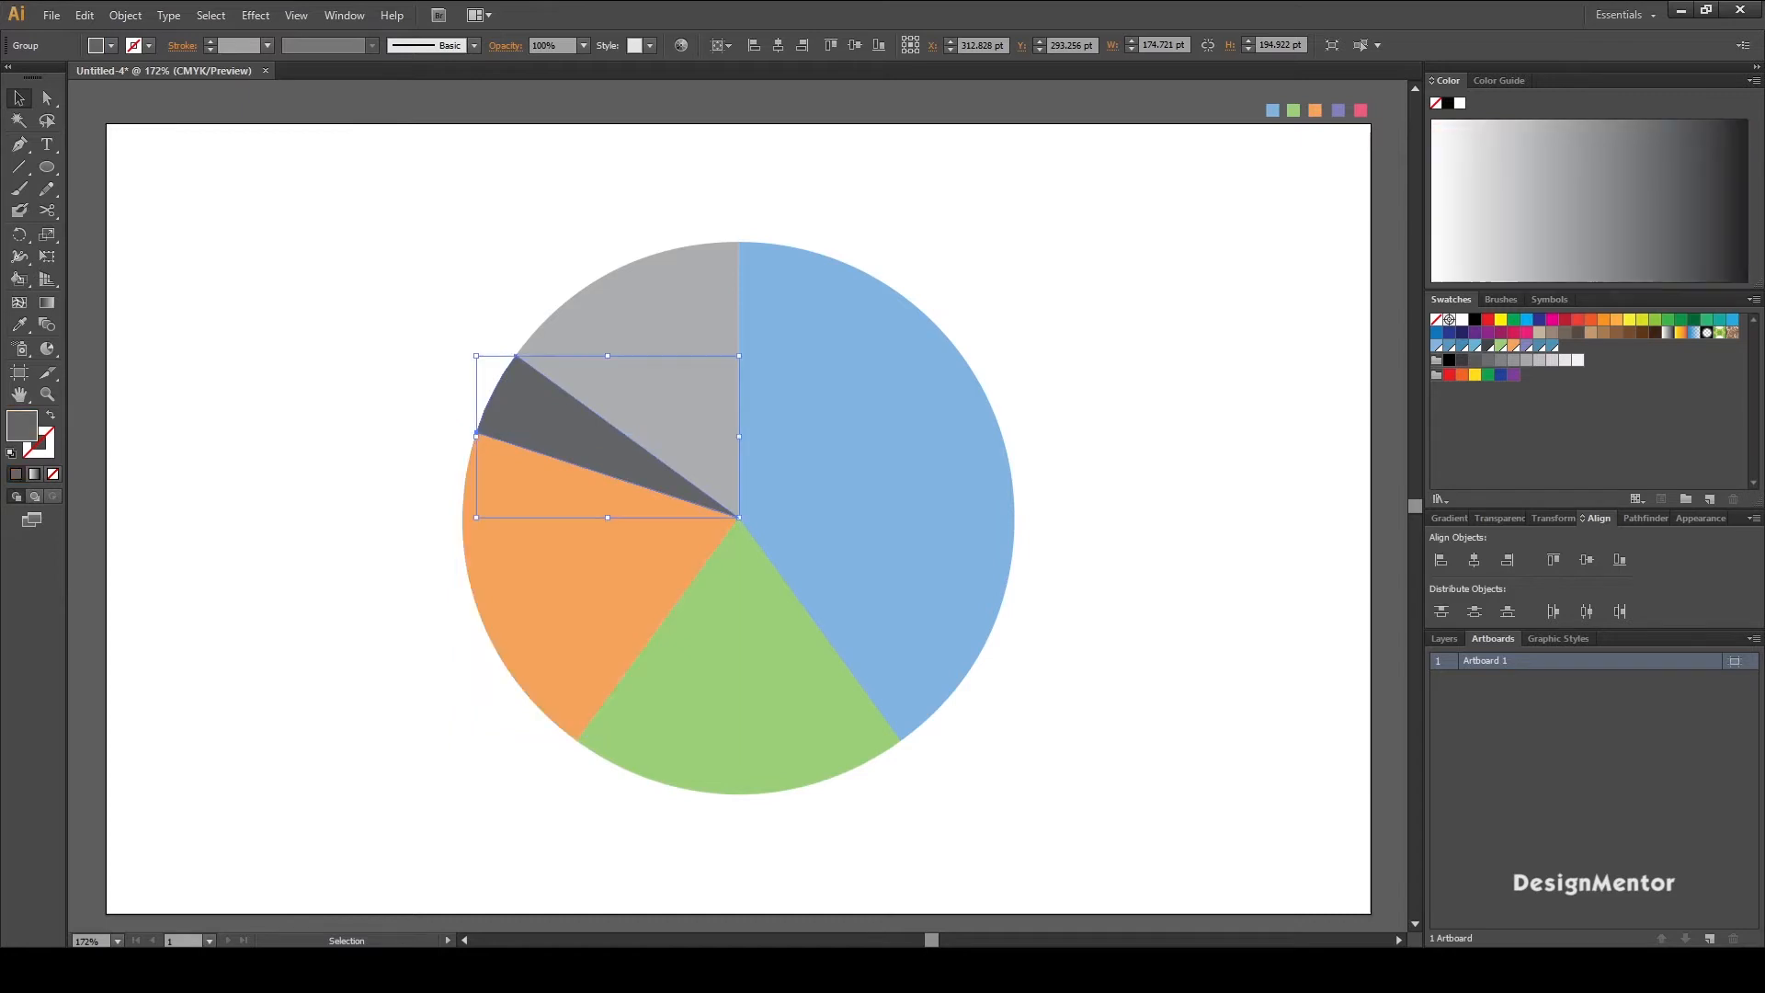
key("i")
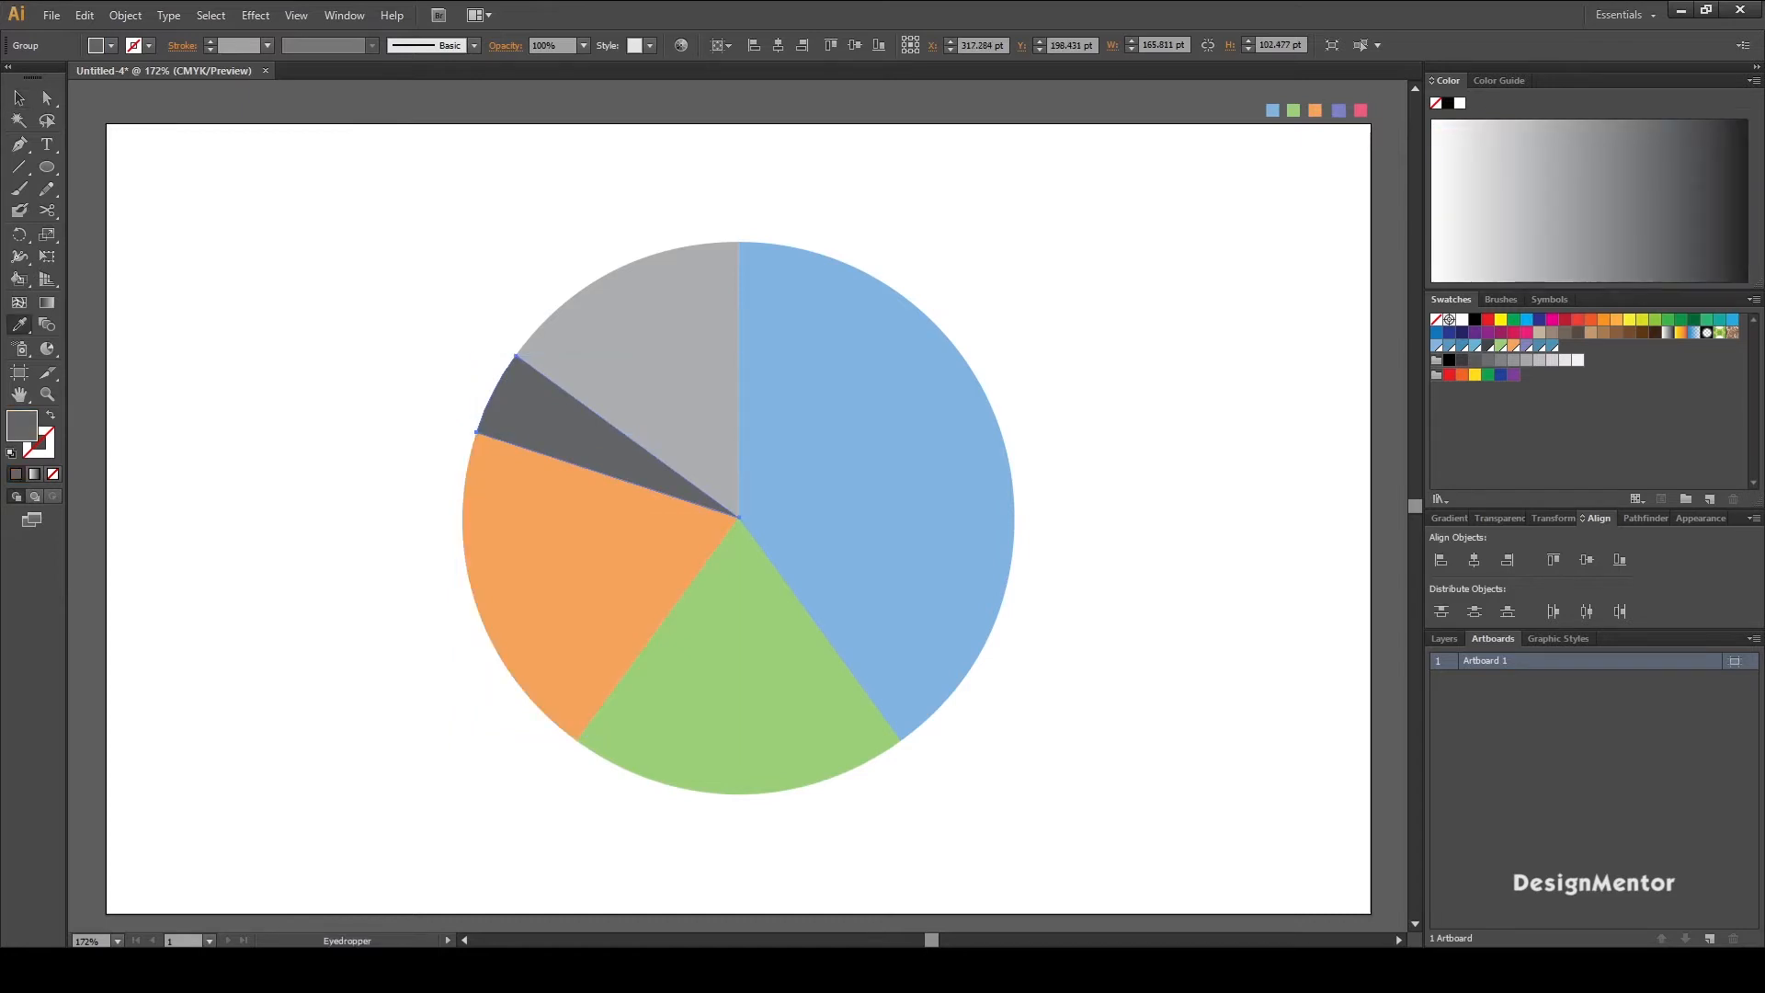
left_click(1338, 110)
key("v")
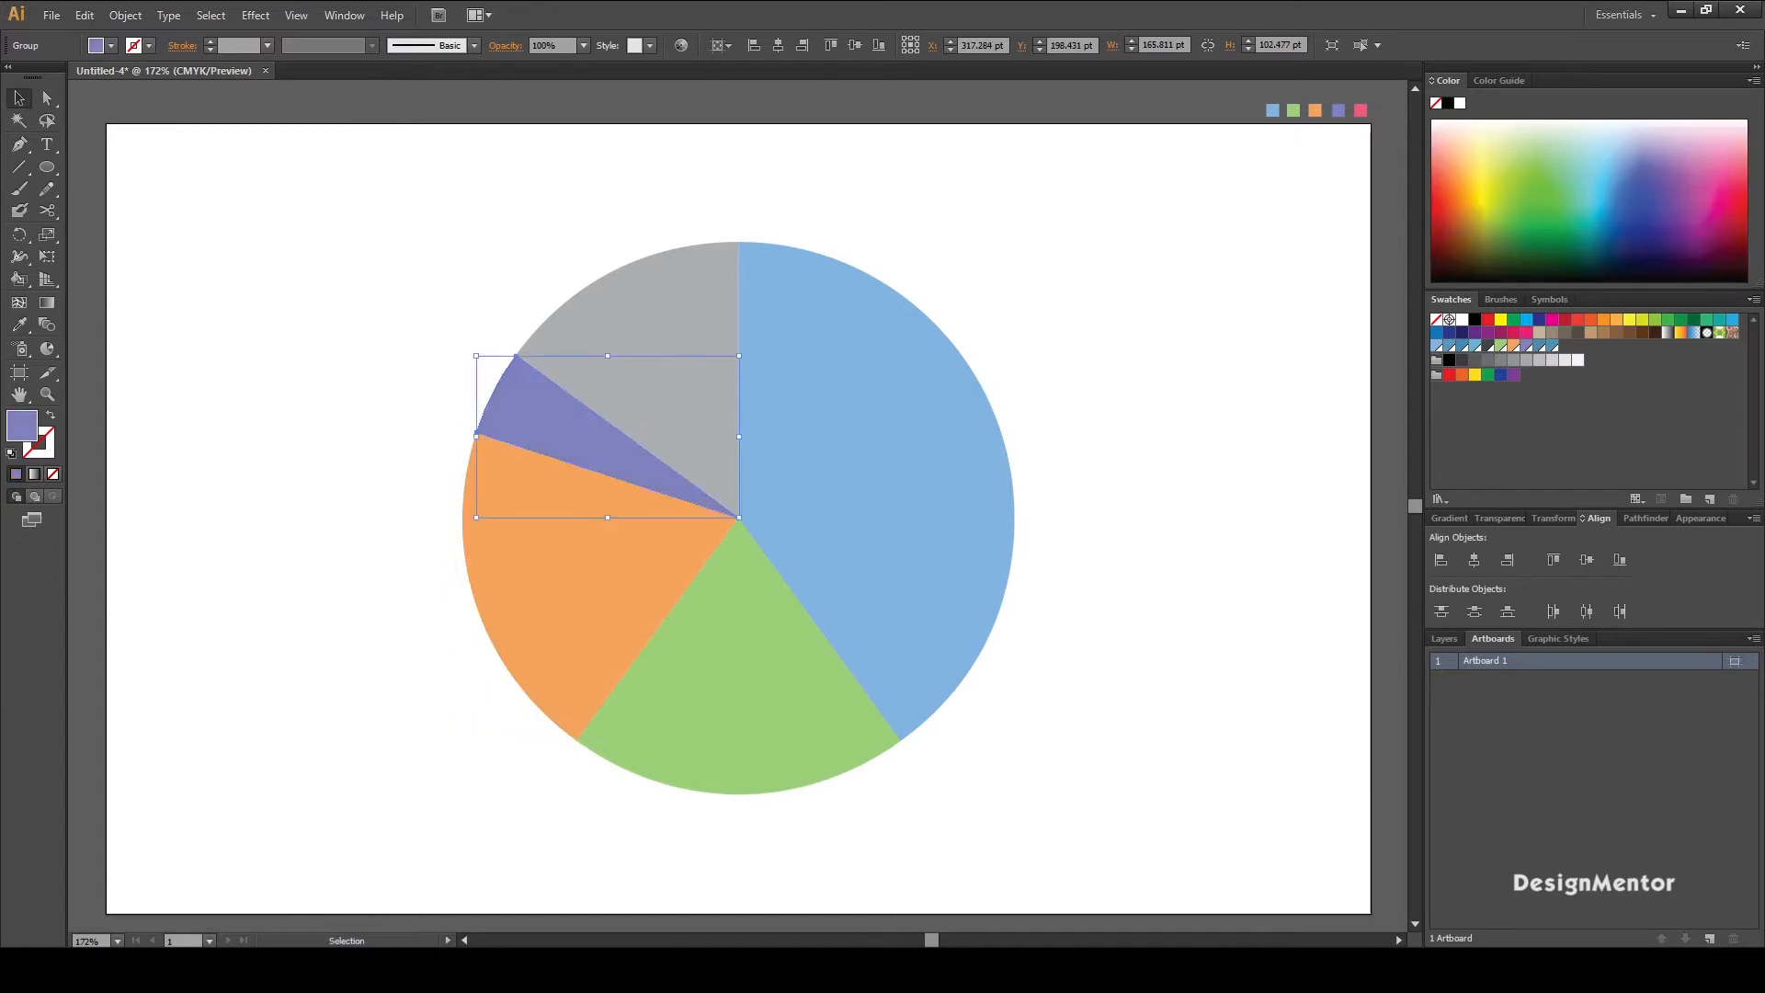
Step: Colour the remaining grey slice at the pie's upper left with the pink sample square
left_click(644, 349)
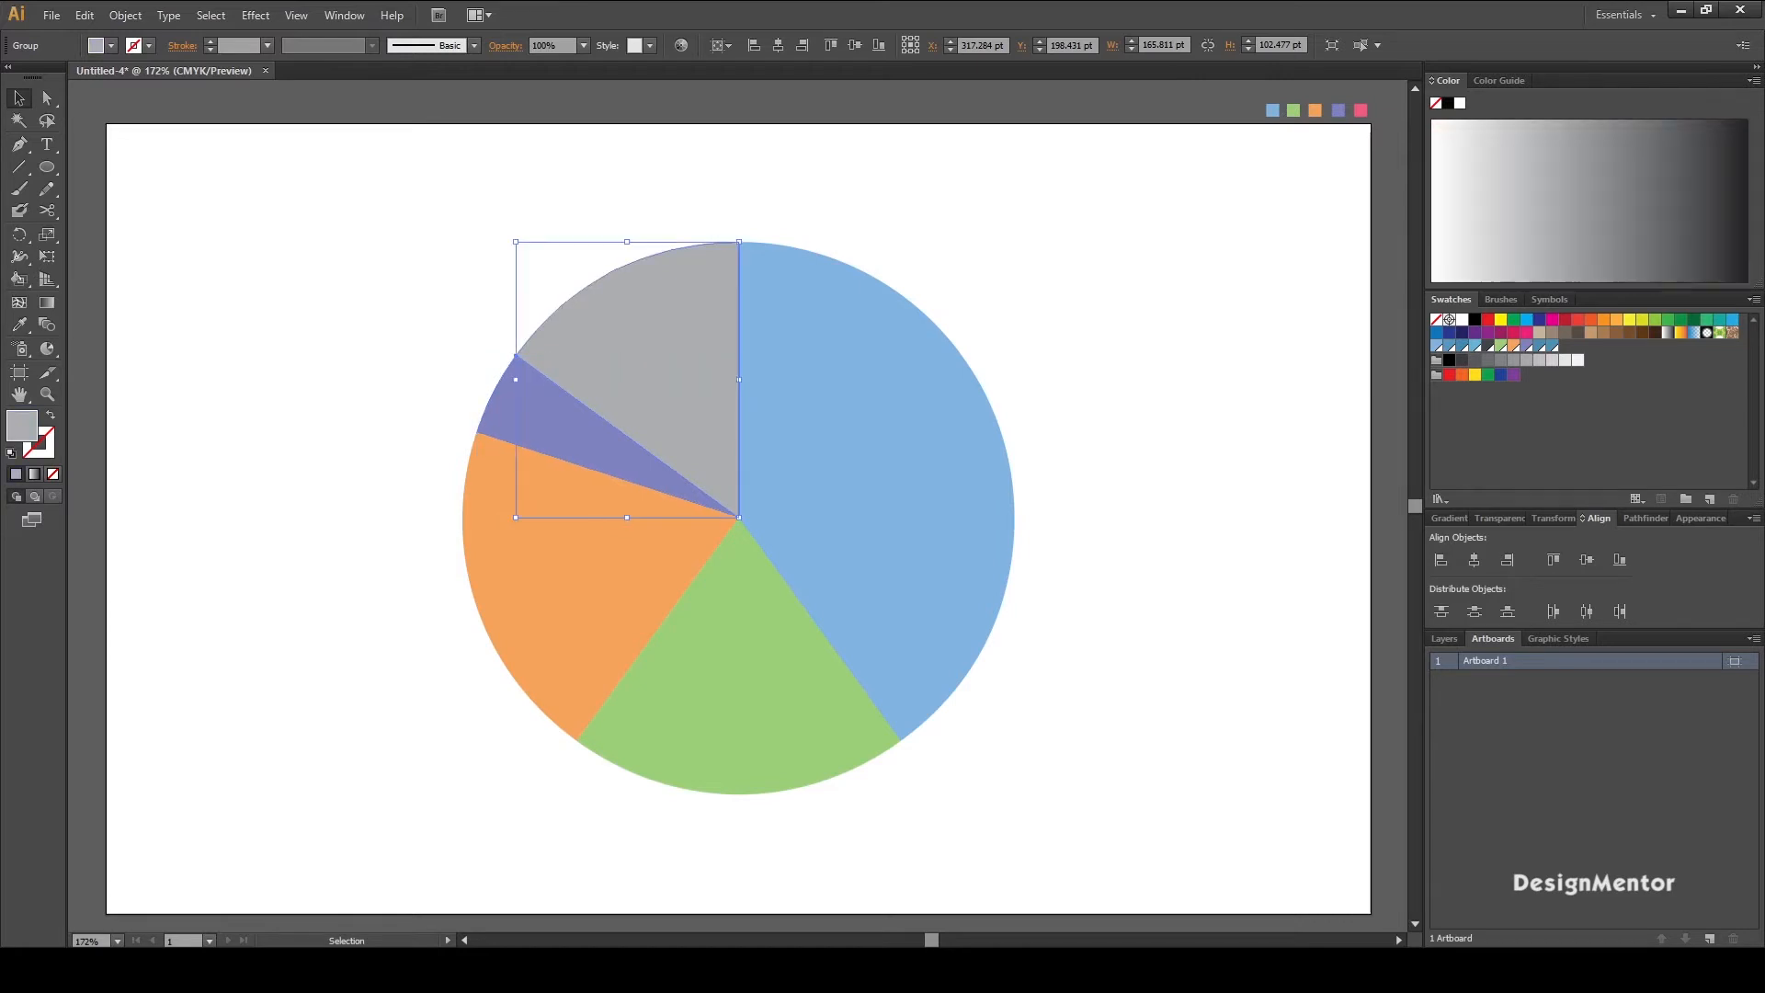
key("i")
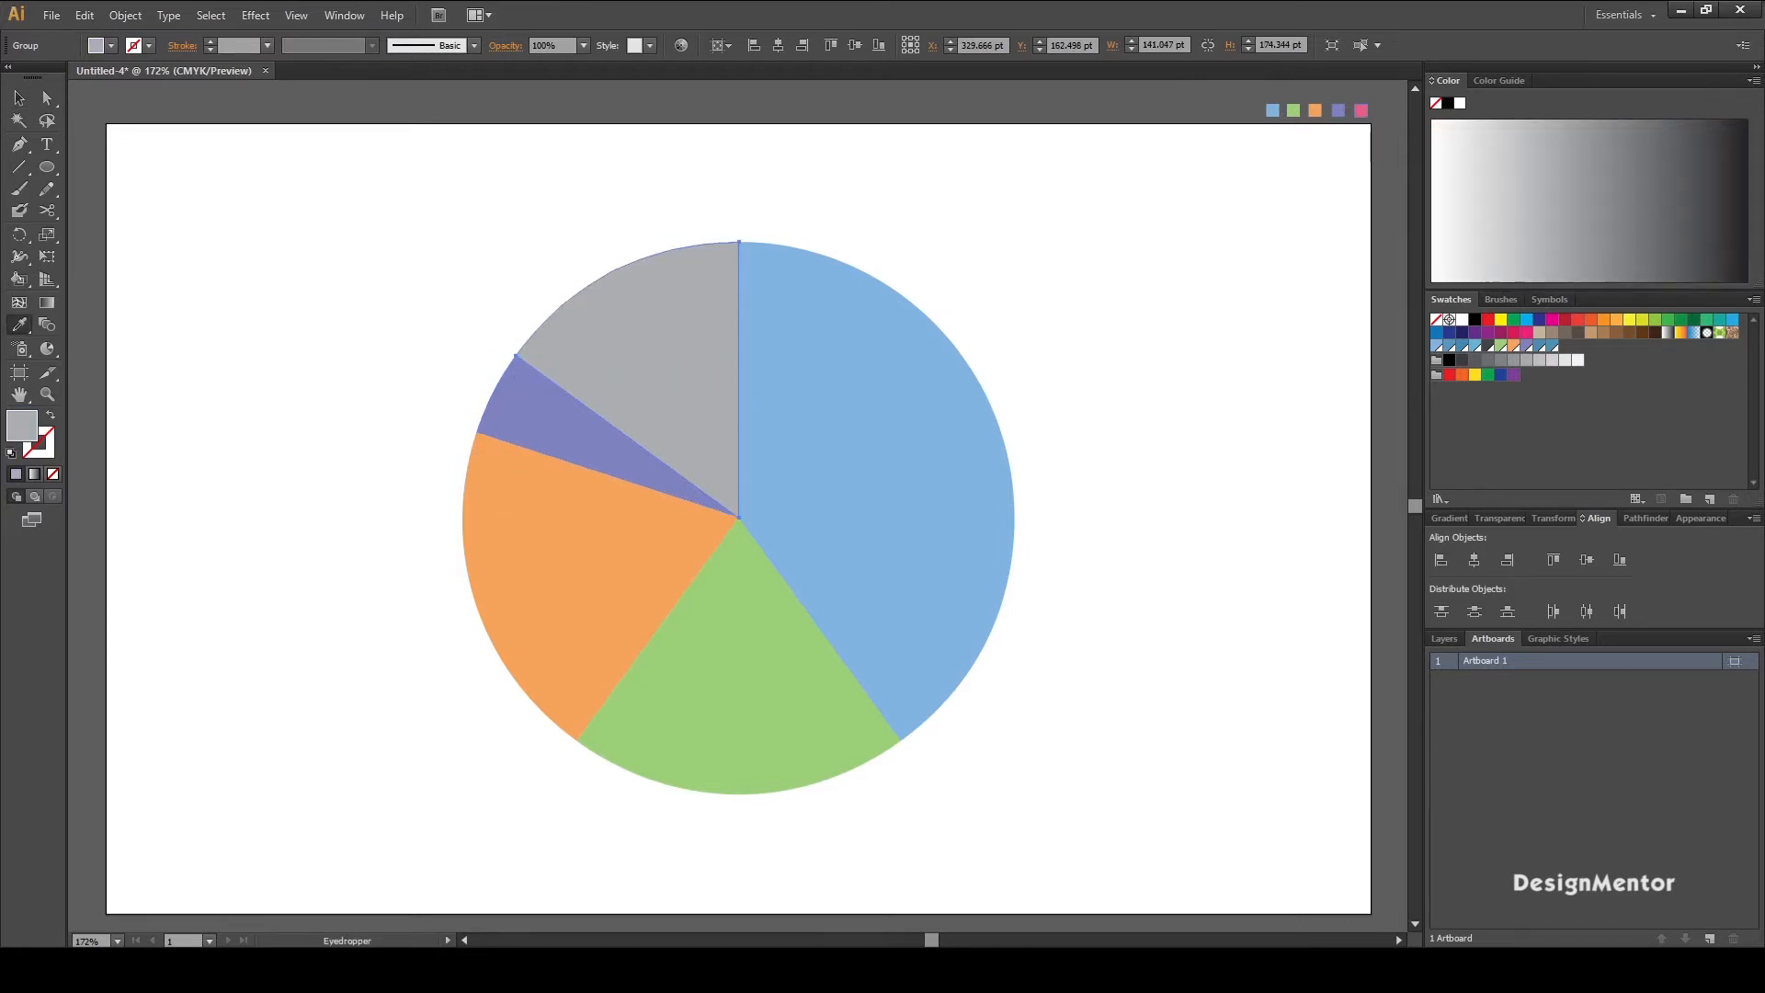
left_click(1361, 111)
key("v")
key("ctrl+shift+a")
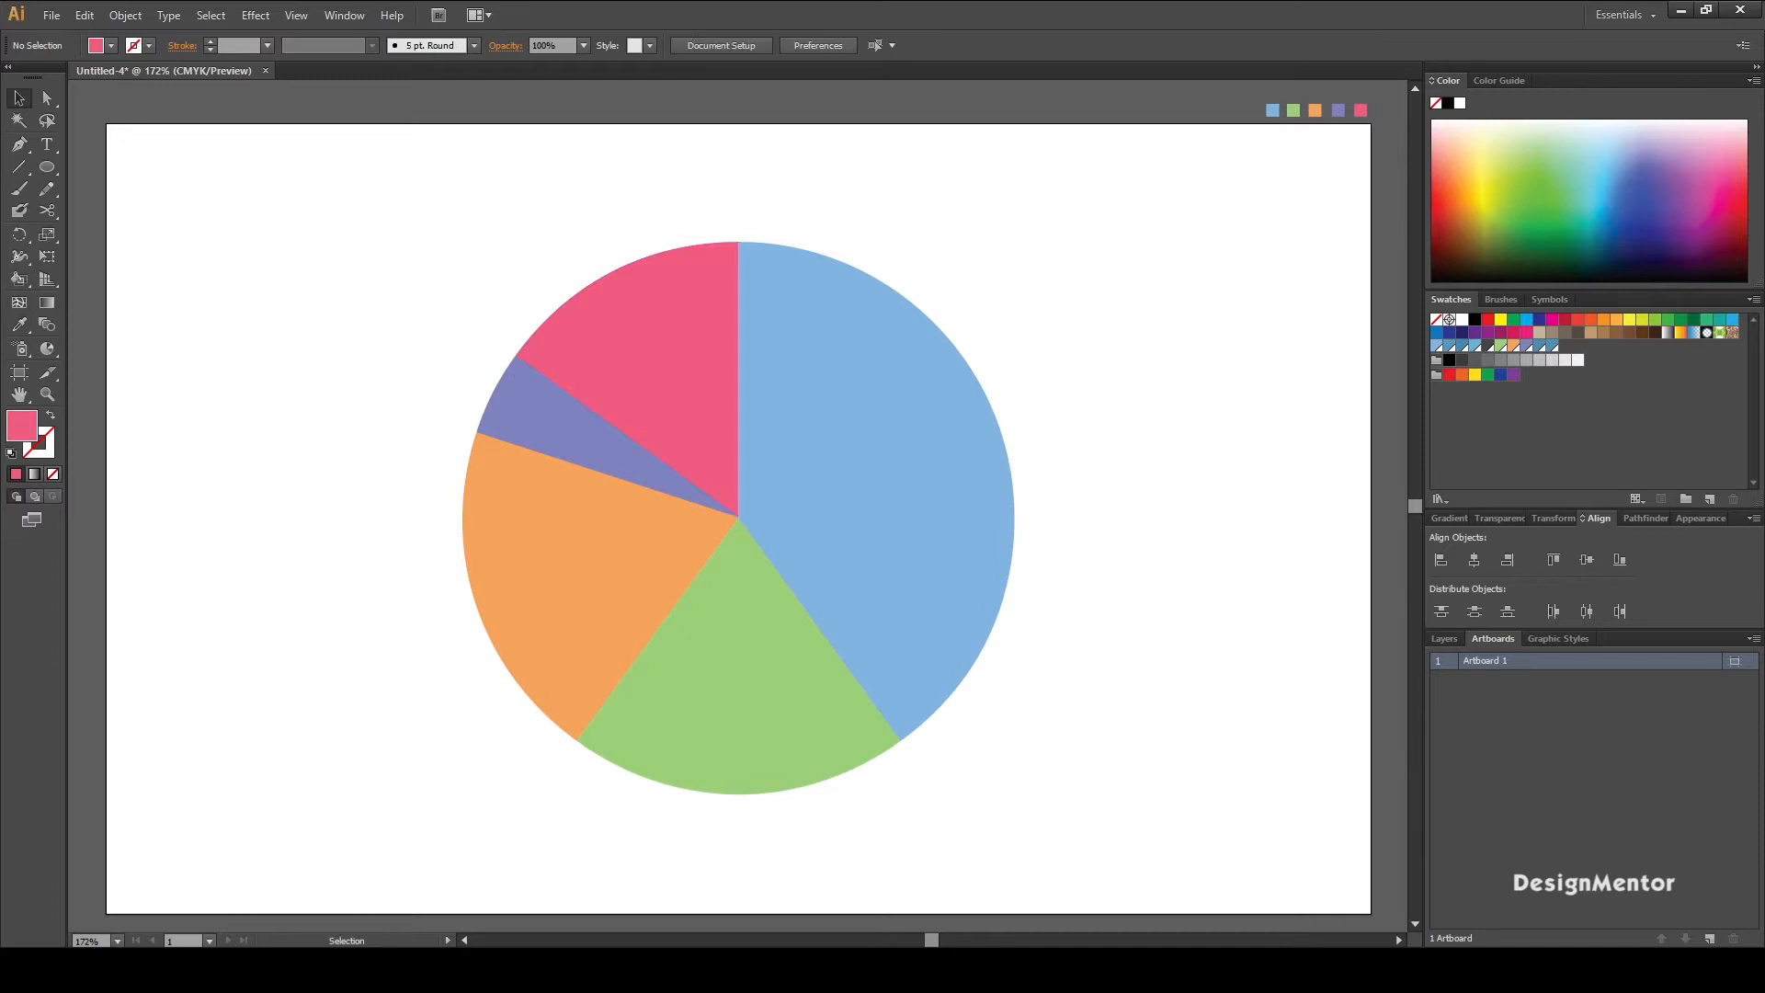
left_click_drag(422, 310, 1042, 635)
key("ctrl+shift+a")
left_click(876, 552)
left_click(735, 681)
left_click(552, 570)
left_click(598, 432)
left_click(643, 304)
Step: Apply a previewed 3D Extrude & Bevel effect to all slices, rotated 60° about the X axis and 0° about the Y and Z axes
left_click_drag(413, 302, 1042, 646)
left_click(255, 14)
mouse_move(414, 148)
left_click(570, 148)
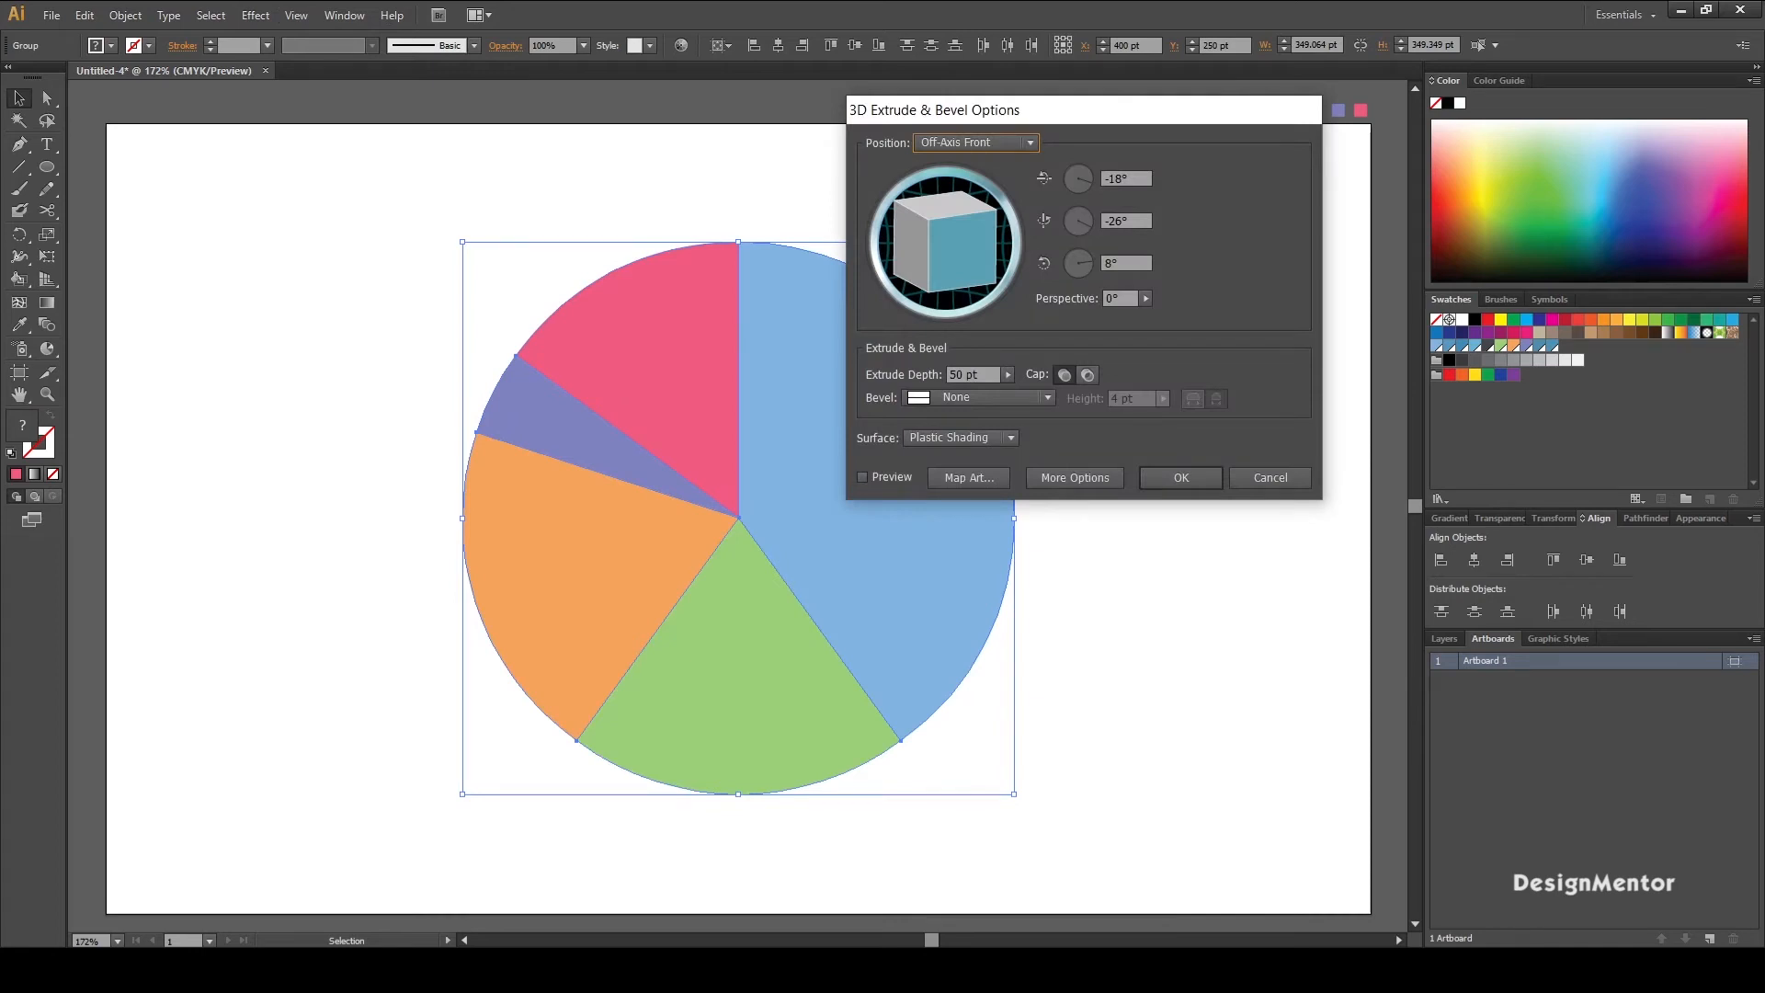
left_click(862, 477)
left_click(1125, 178)
type("60")
key("Tab")
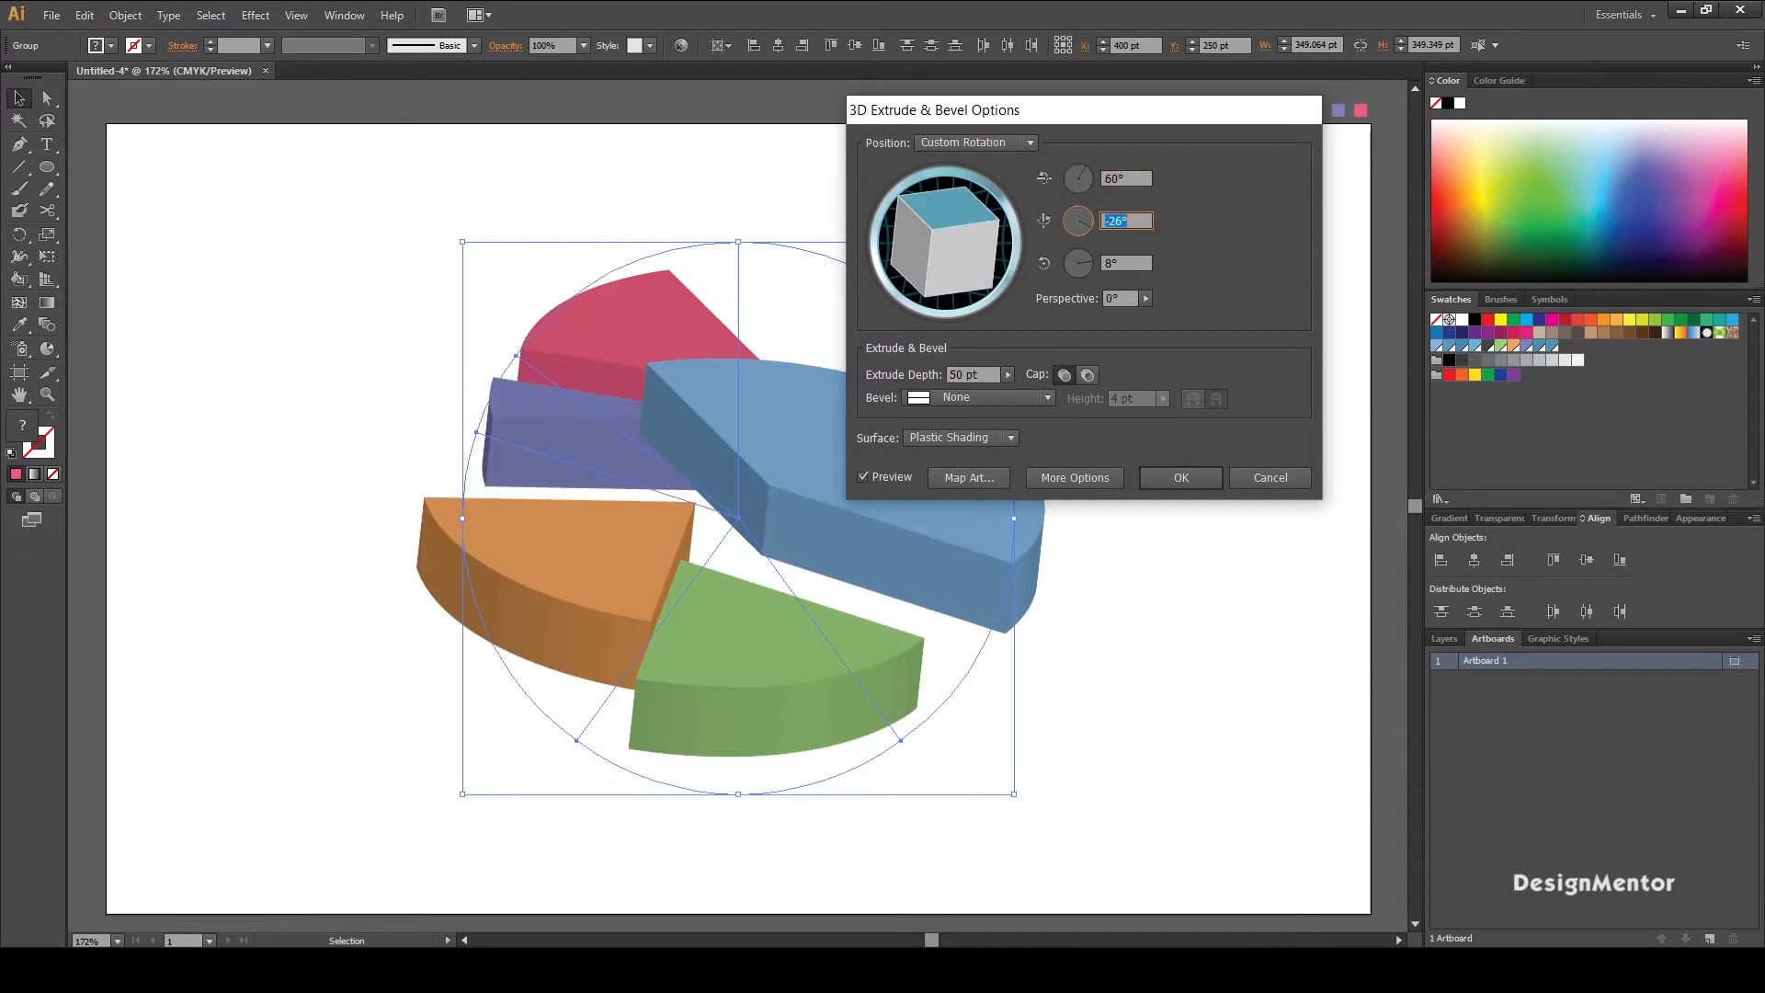
type("0")
key("Tab")
type("0")
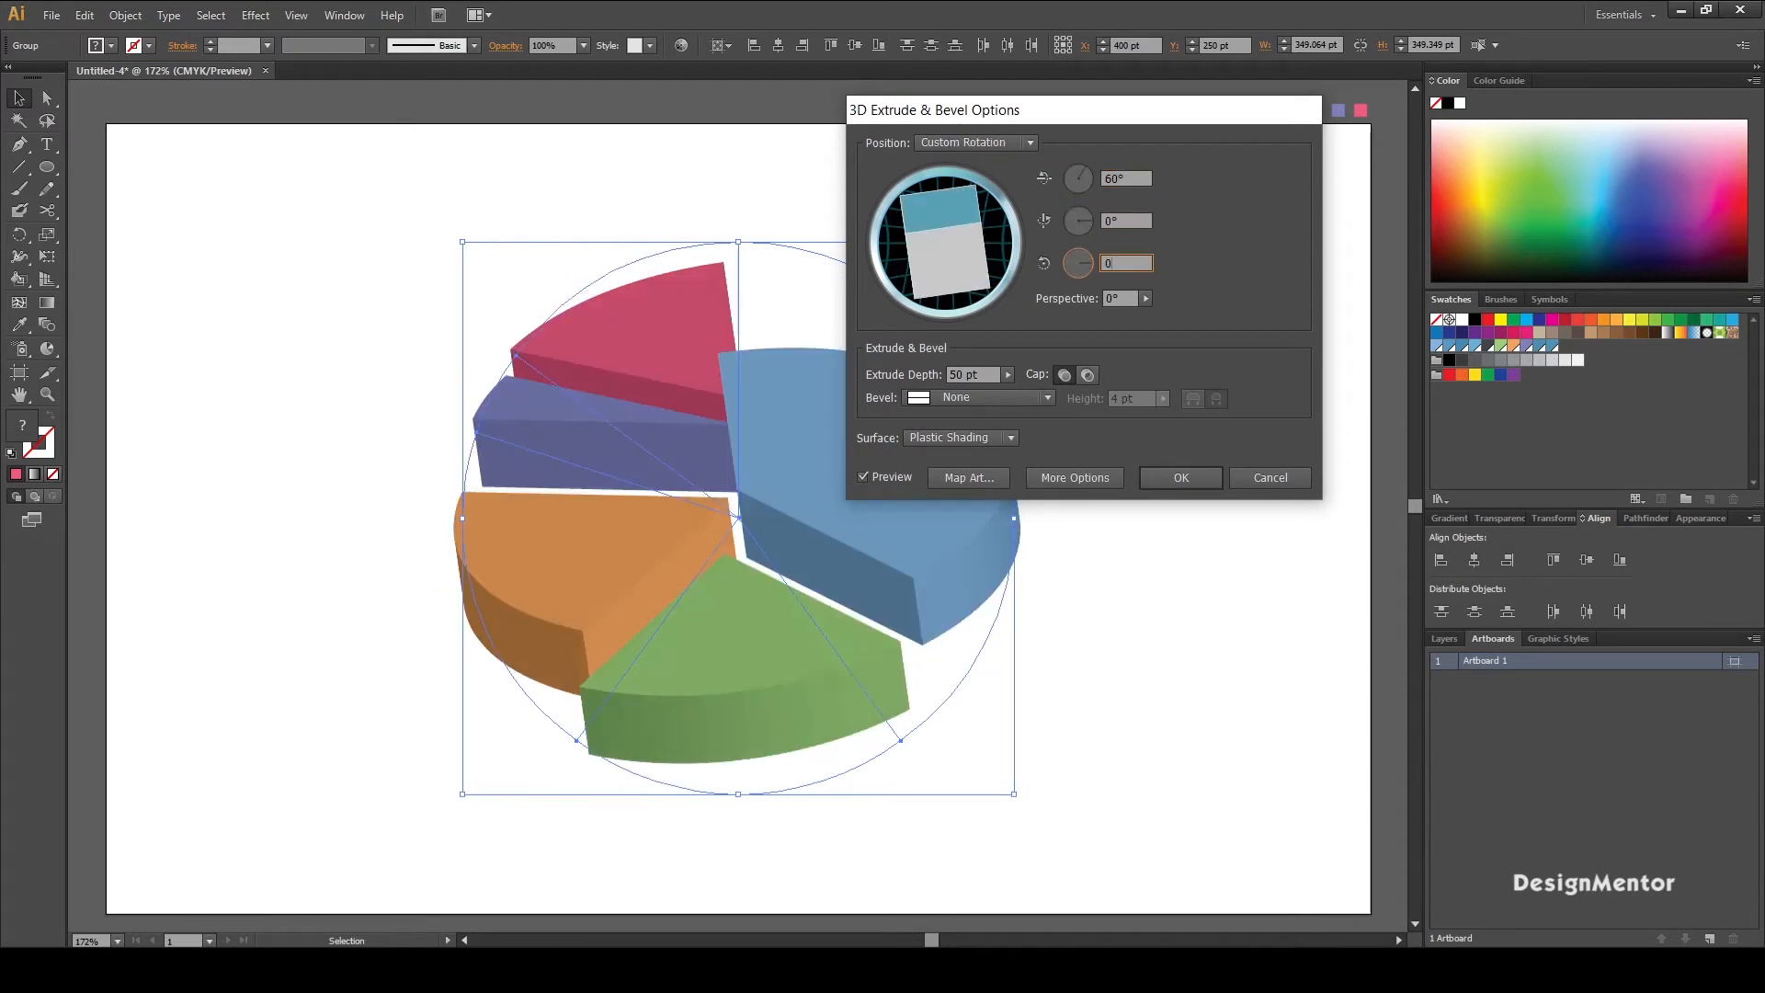
key("Tab")
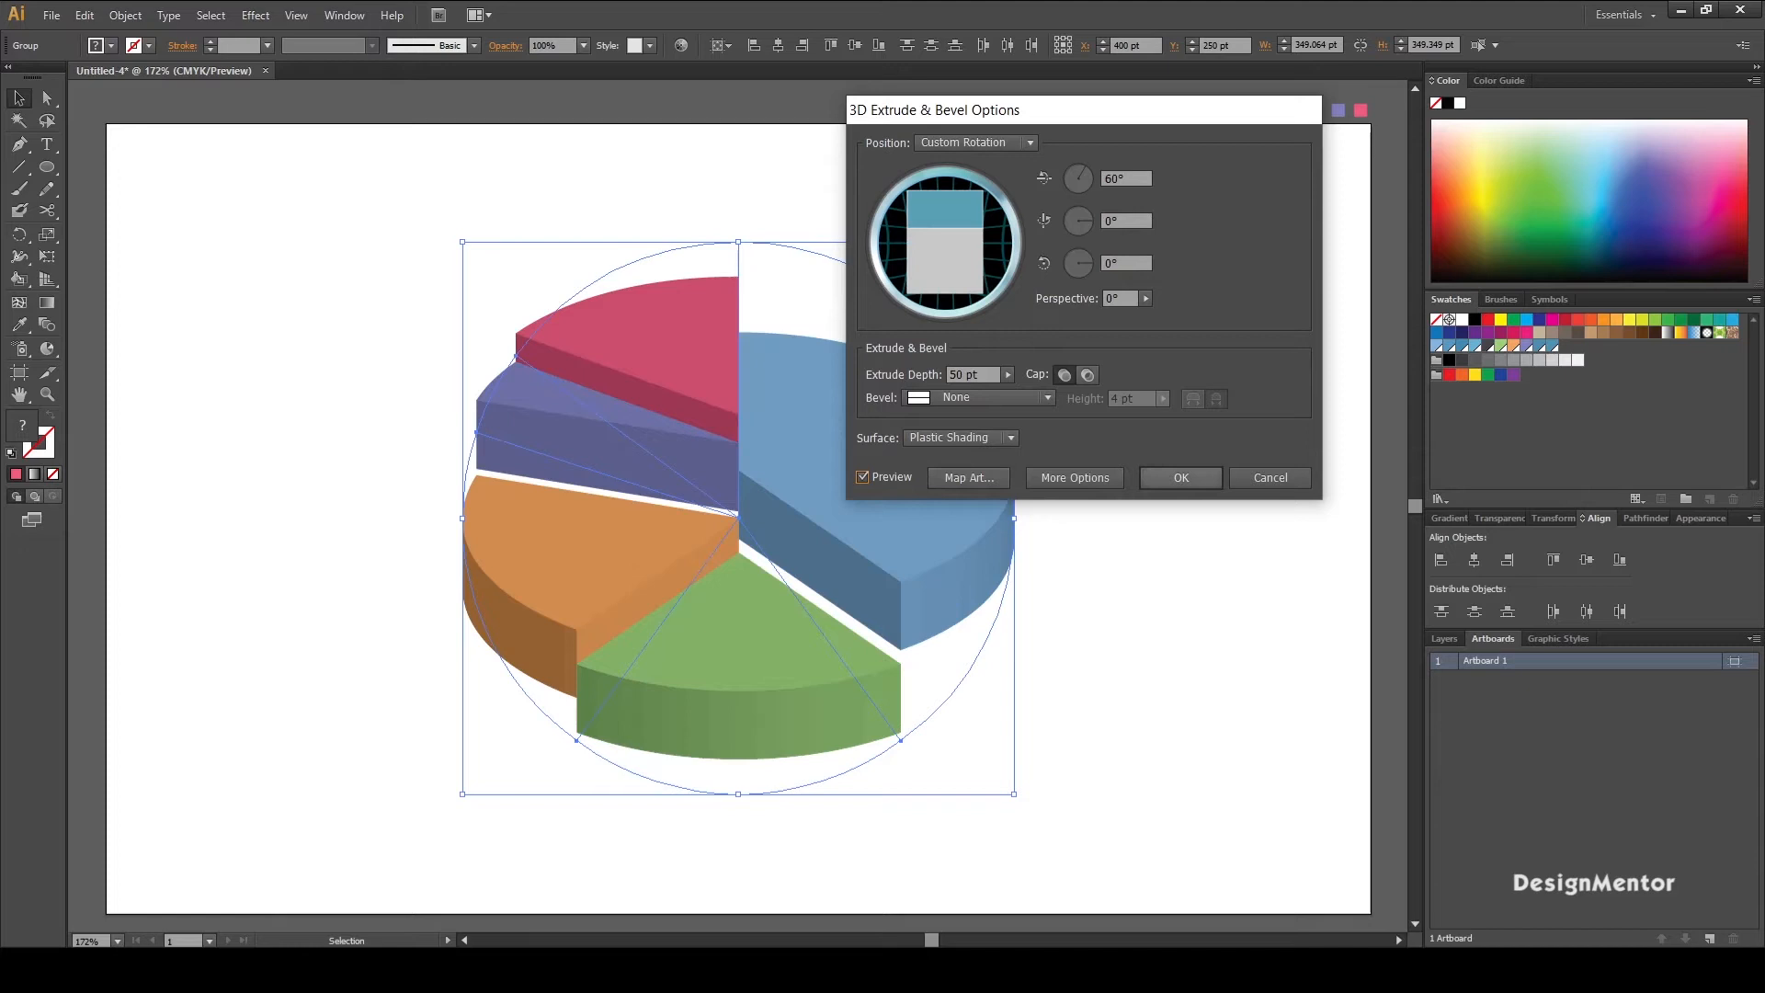
key("Return")
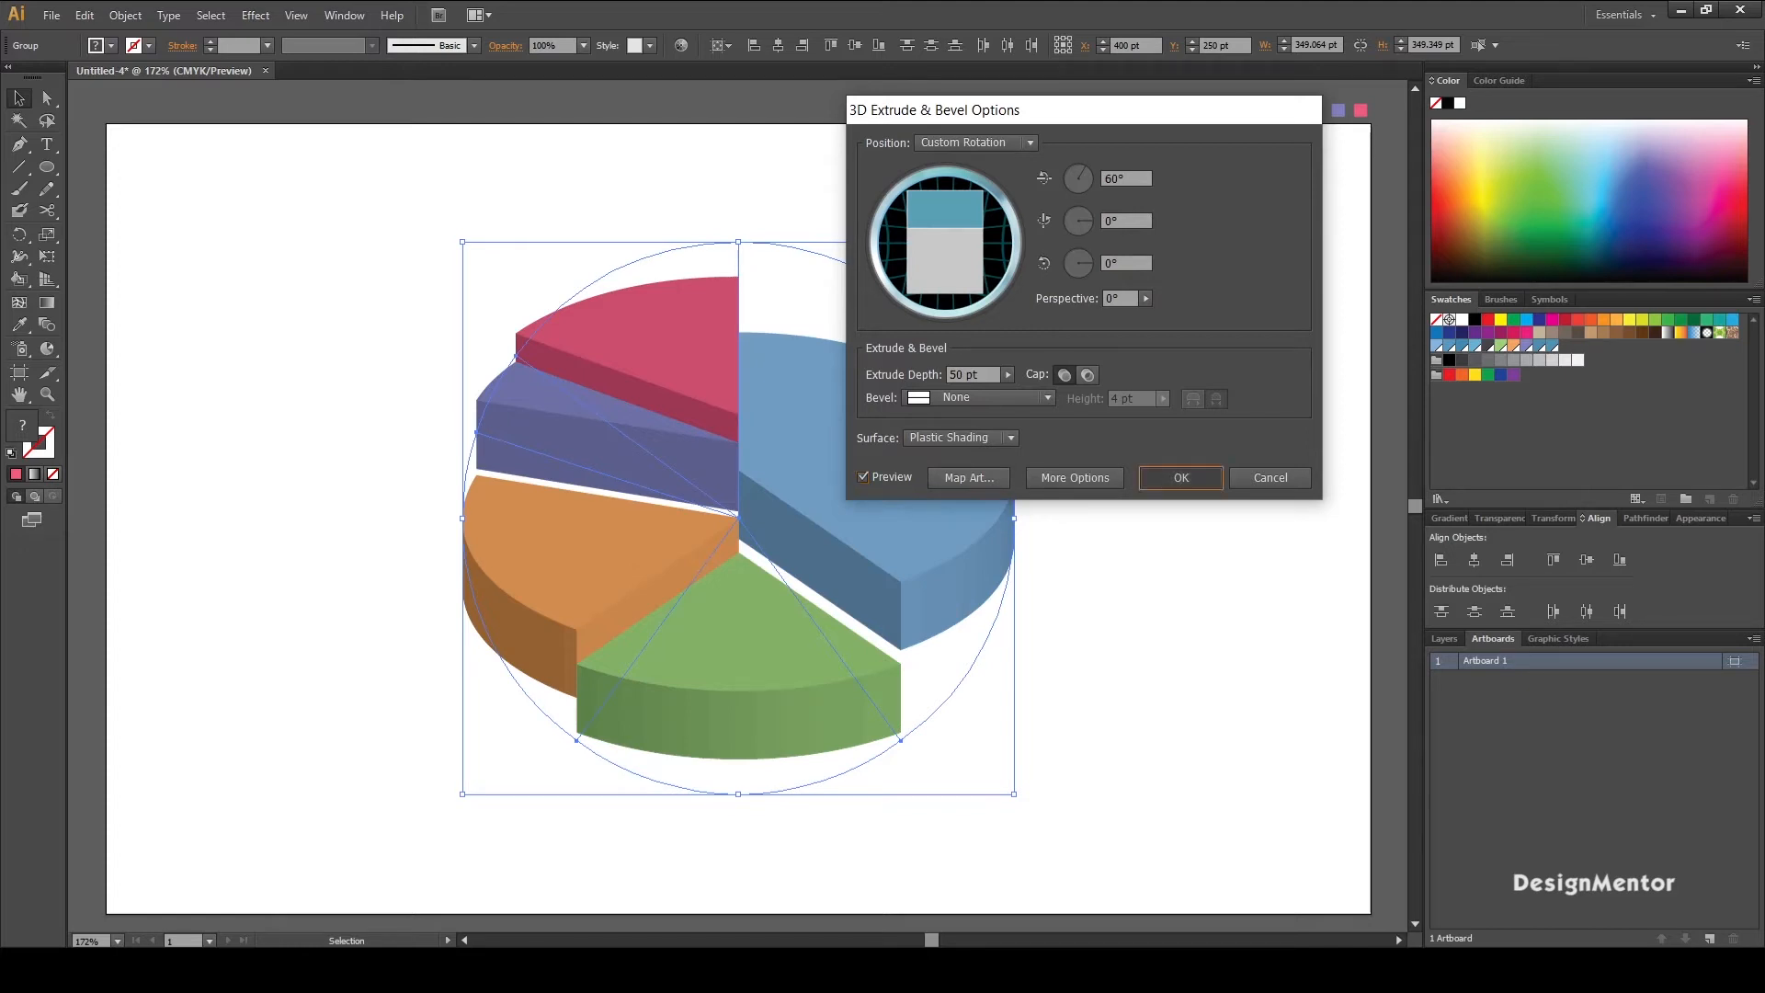
key("ctrl+shift+a")
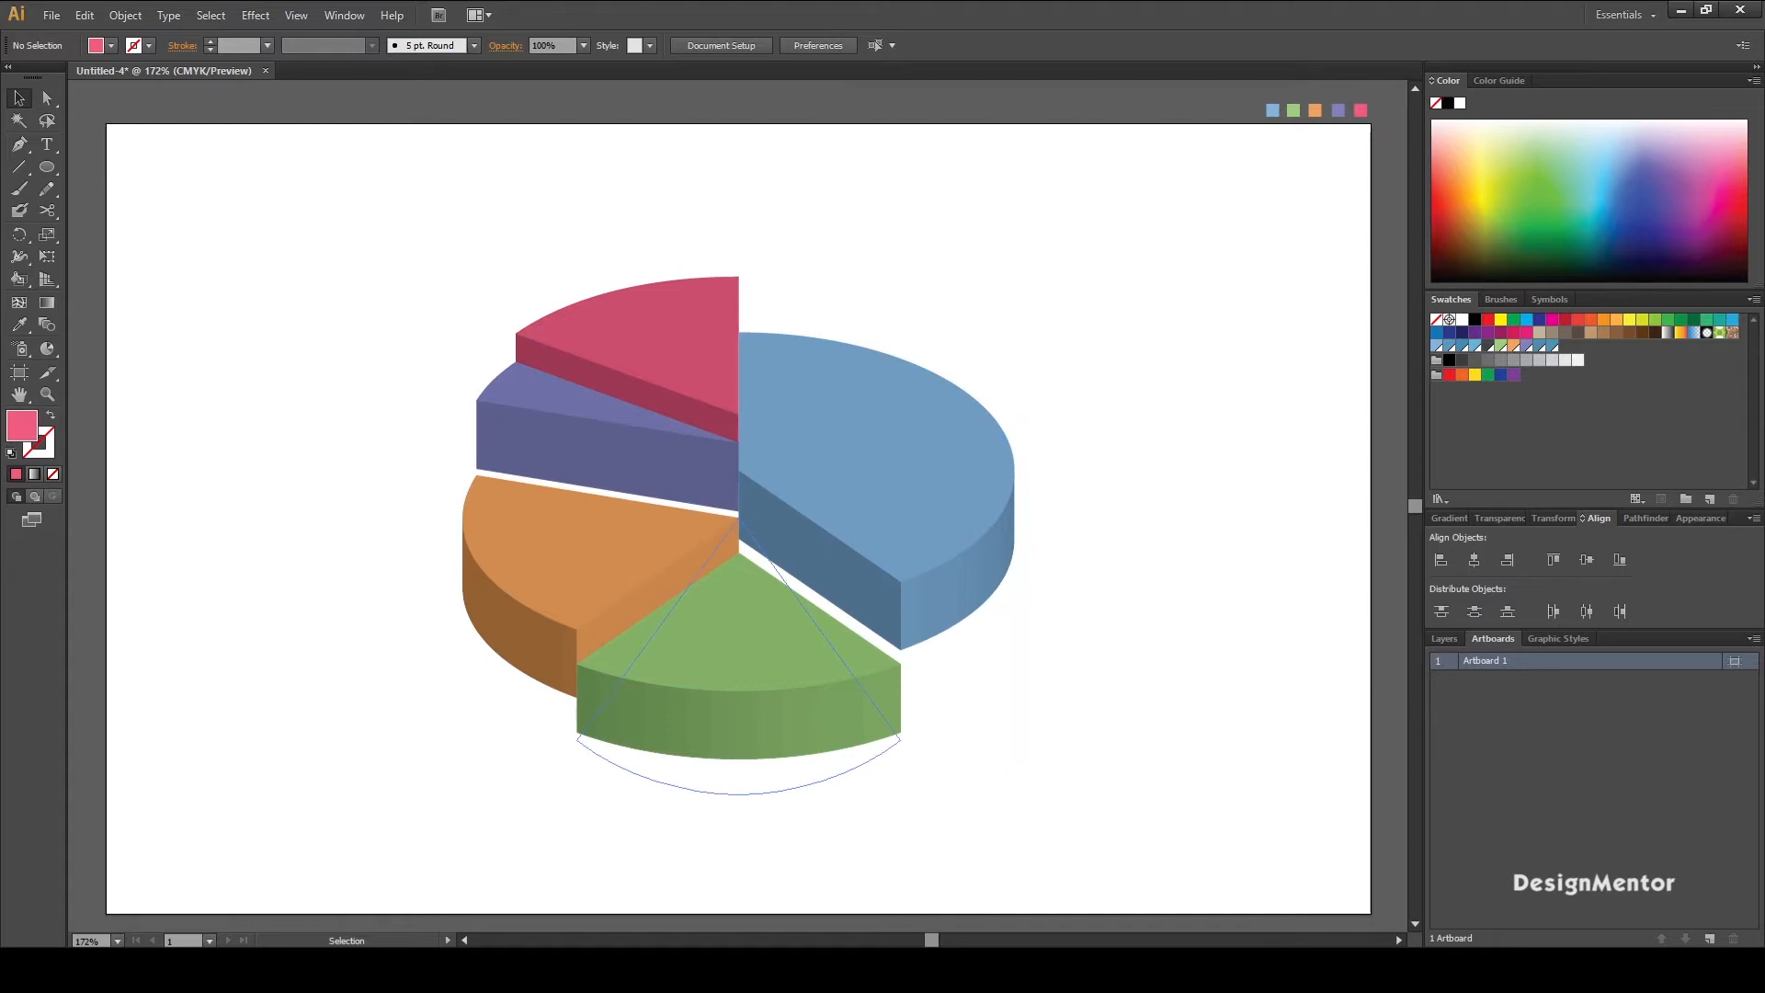
Step: Nudge the green slice down 22 pt so that it lines up with the lower edge of the orange slice
left_click(739, 657)
key("Down")
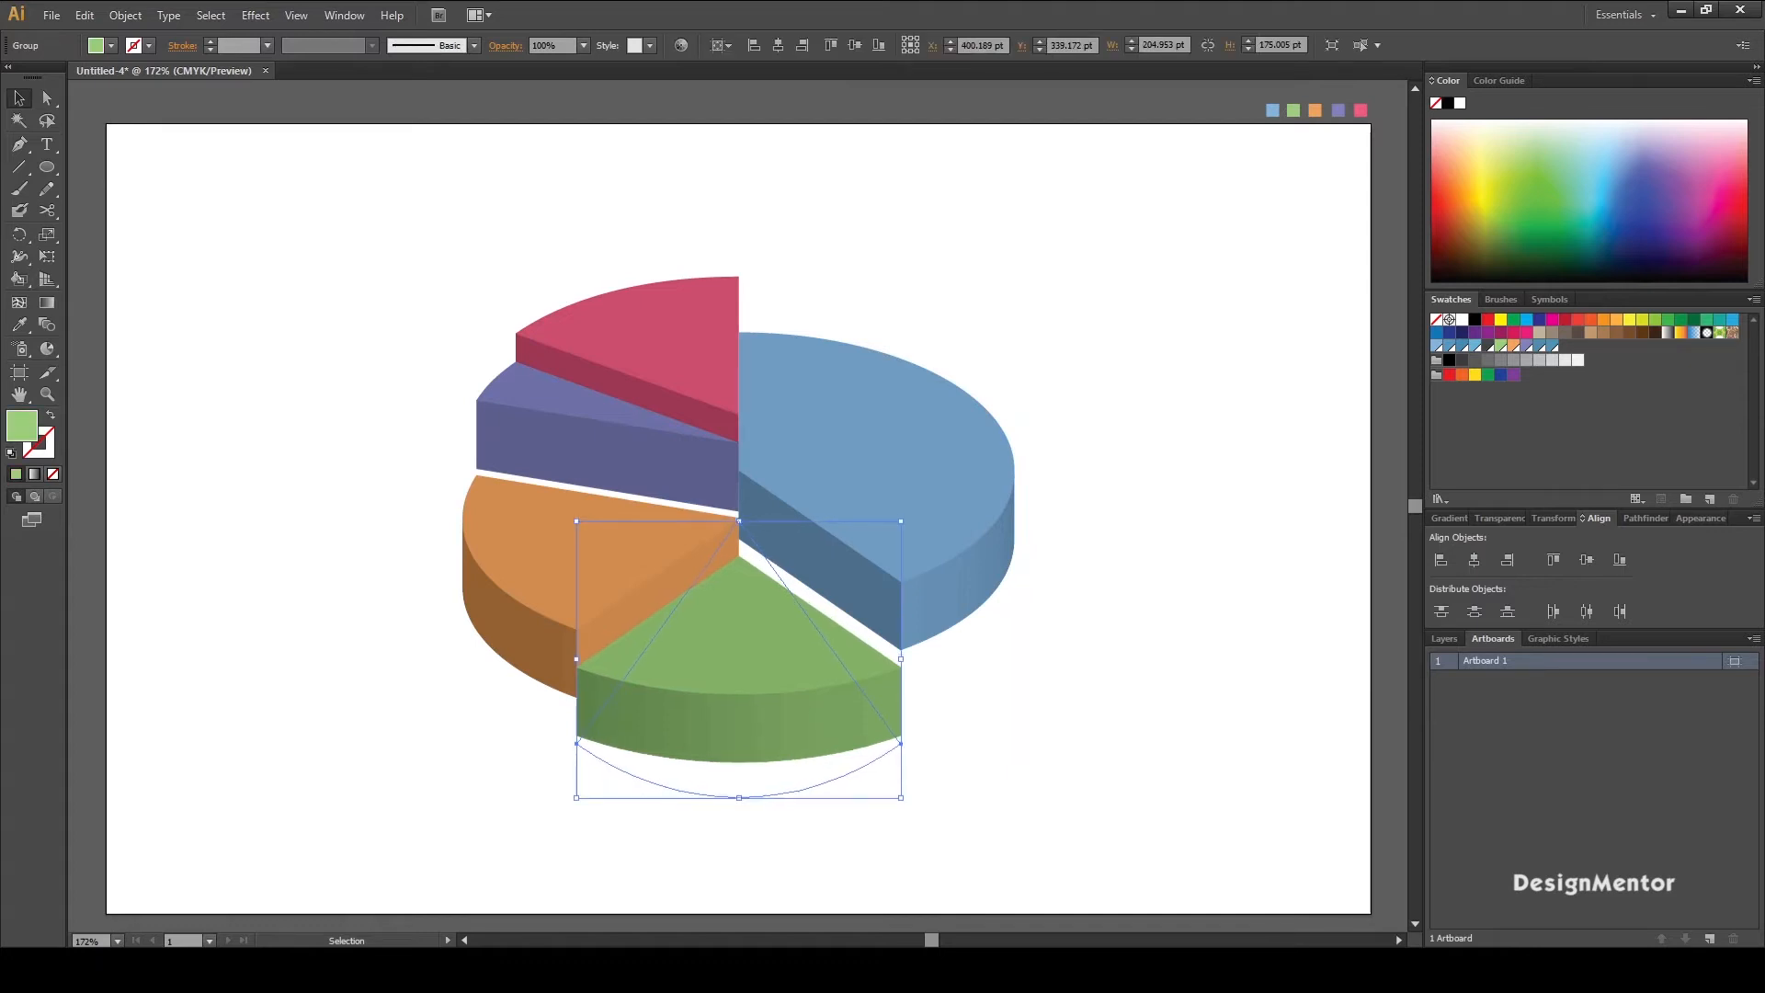
key("Down")
key("Down")
key("Down")
key("Down")
key("Down")
key("Down")
key("Down")
key("Down")
key("Down")
key("Down")
key("Down")
key("Down")
key("Down")
key("Down")
key("Down")
key("Down")
key("Down")
key("Down")
key("Down")
key("Down")
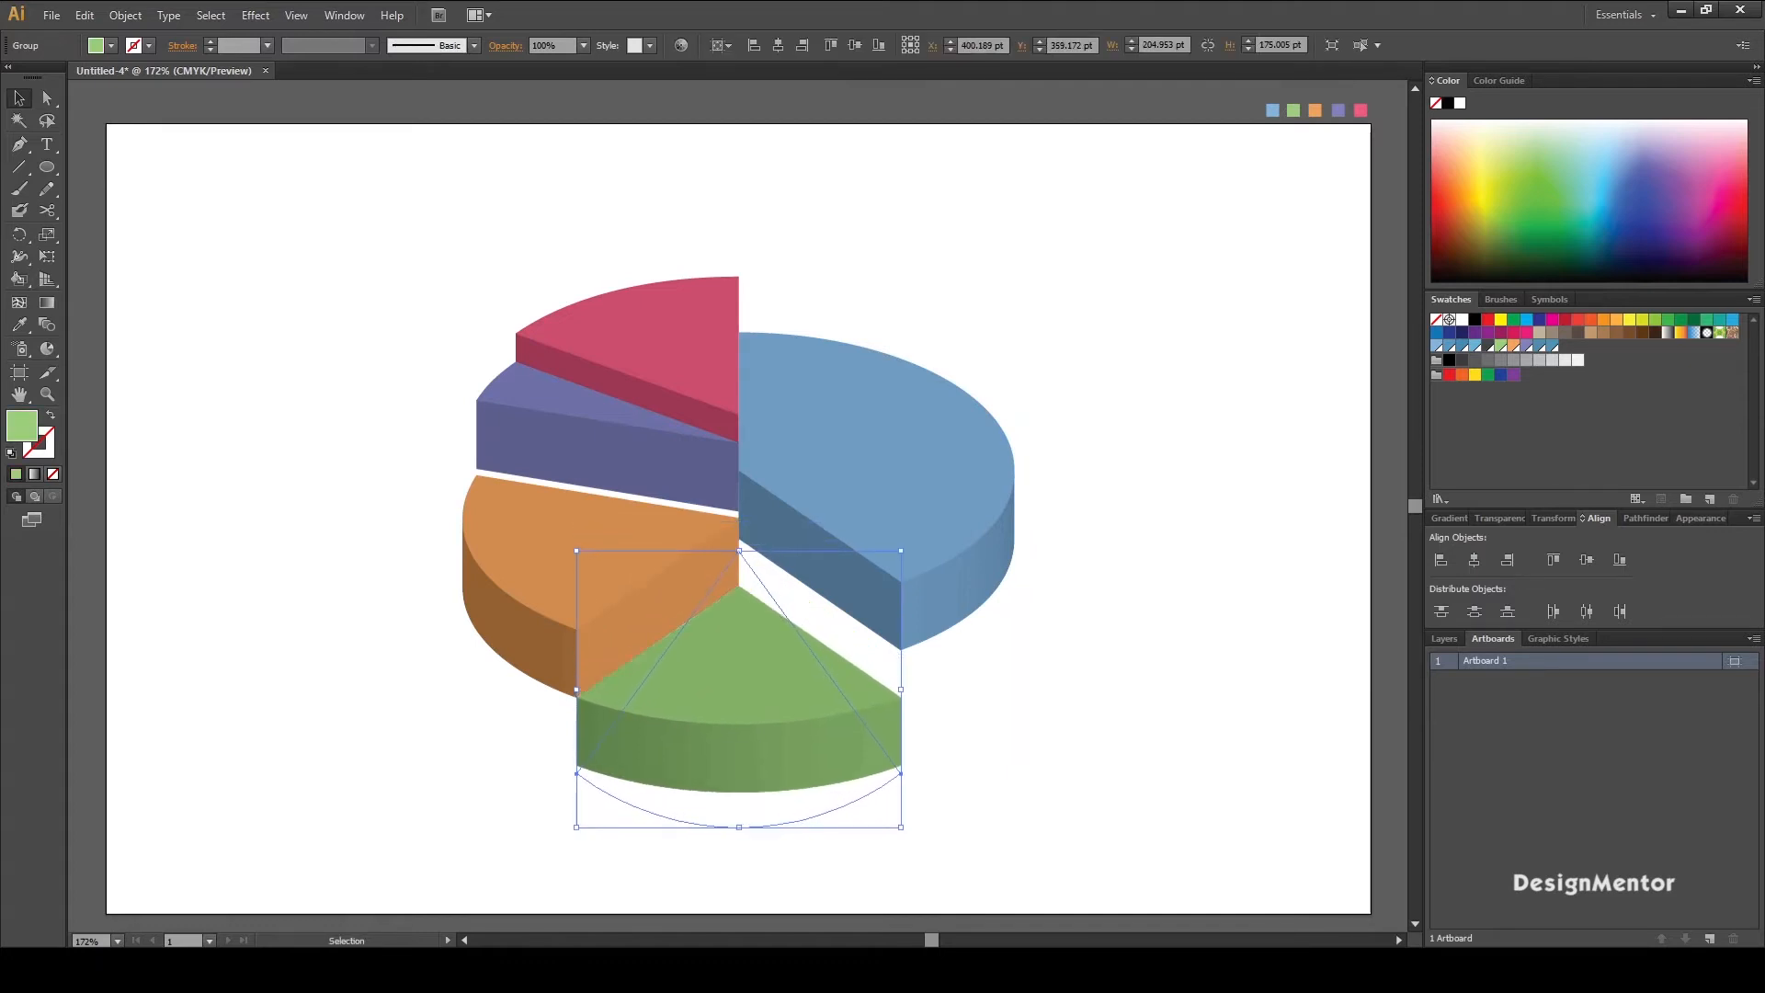
Step: Nudge the blue slice down 30 pt until it sits flush against the green slice
left_click(873, 478)
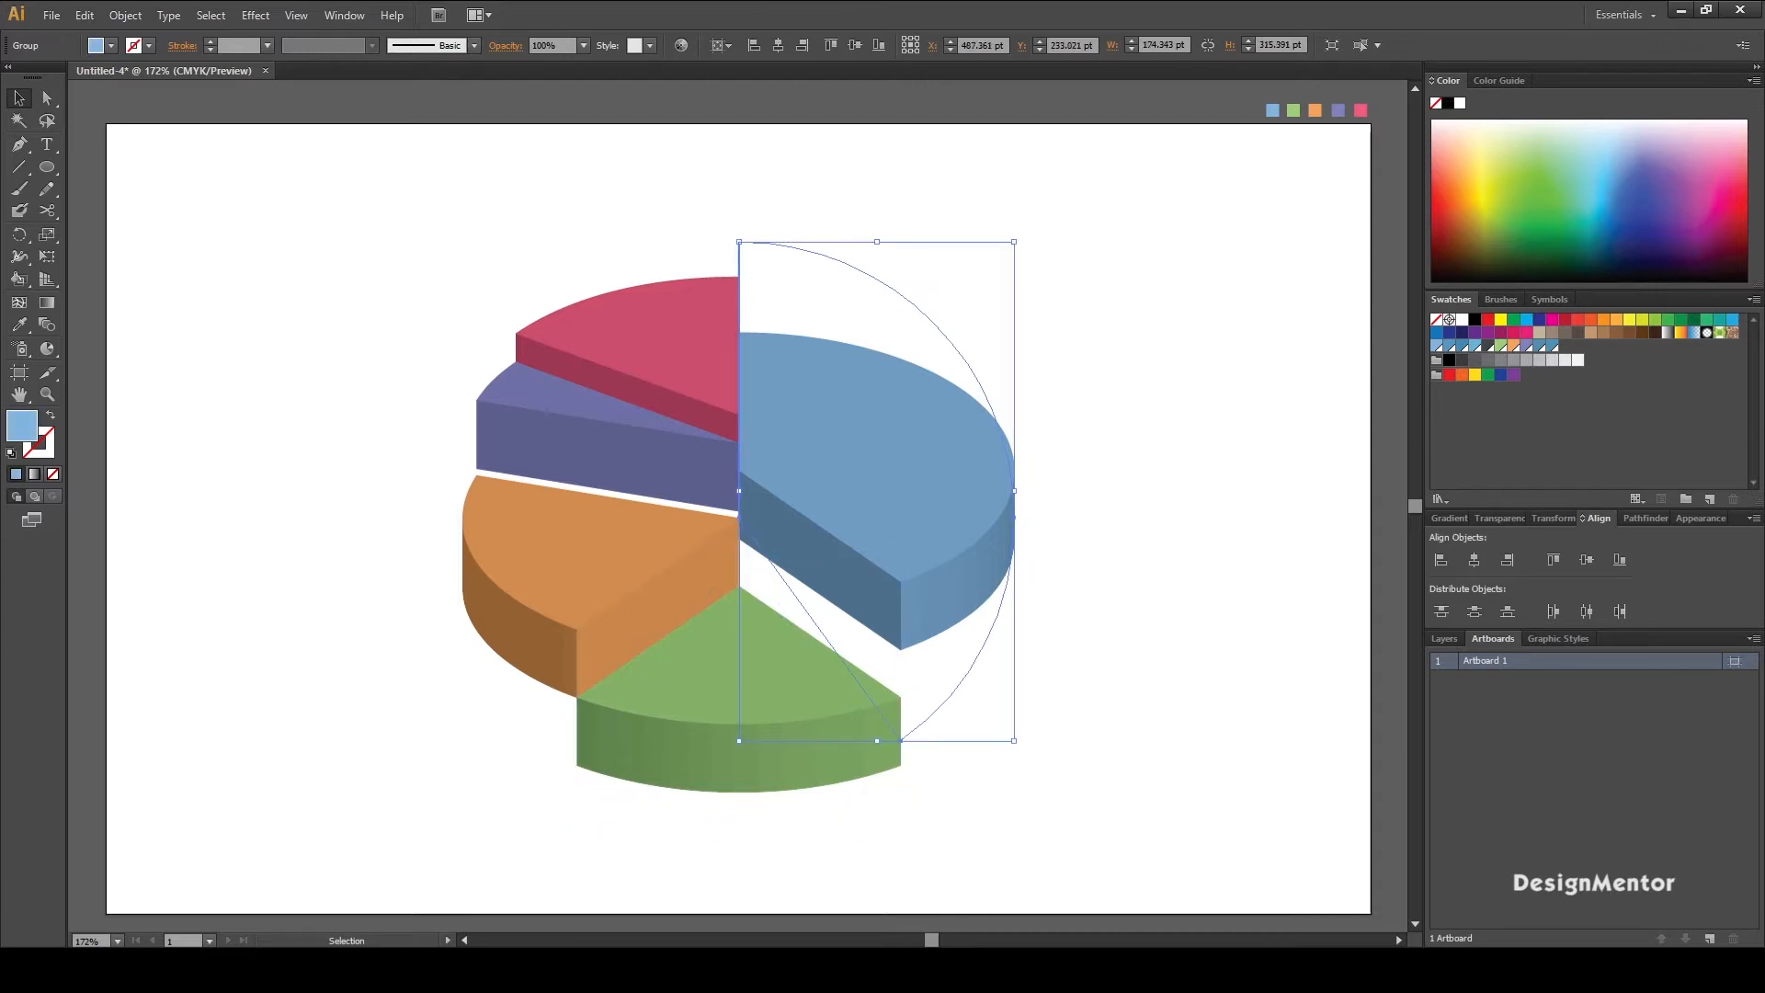
key("shift+Down")
key("shift+Down")
key("Down")
key("Down")
key("Down")
key("Down")
key("Down")
key("Down")
key("Down")
key("Down")
key("Down")
key("Down")
key("Down")
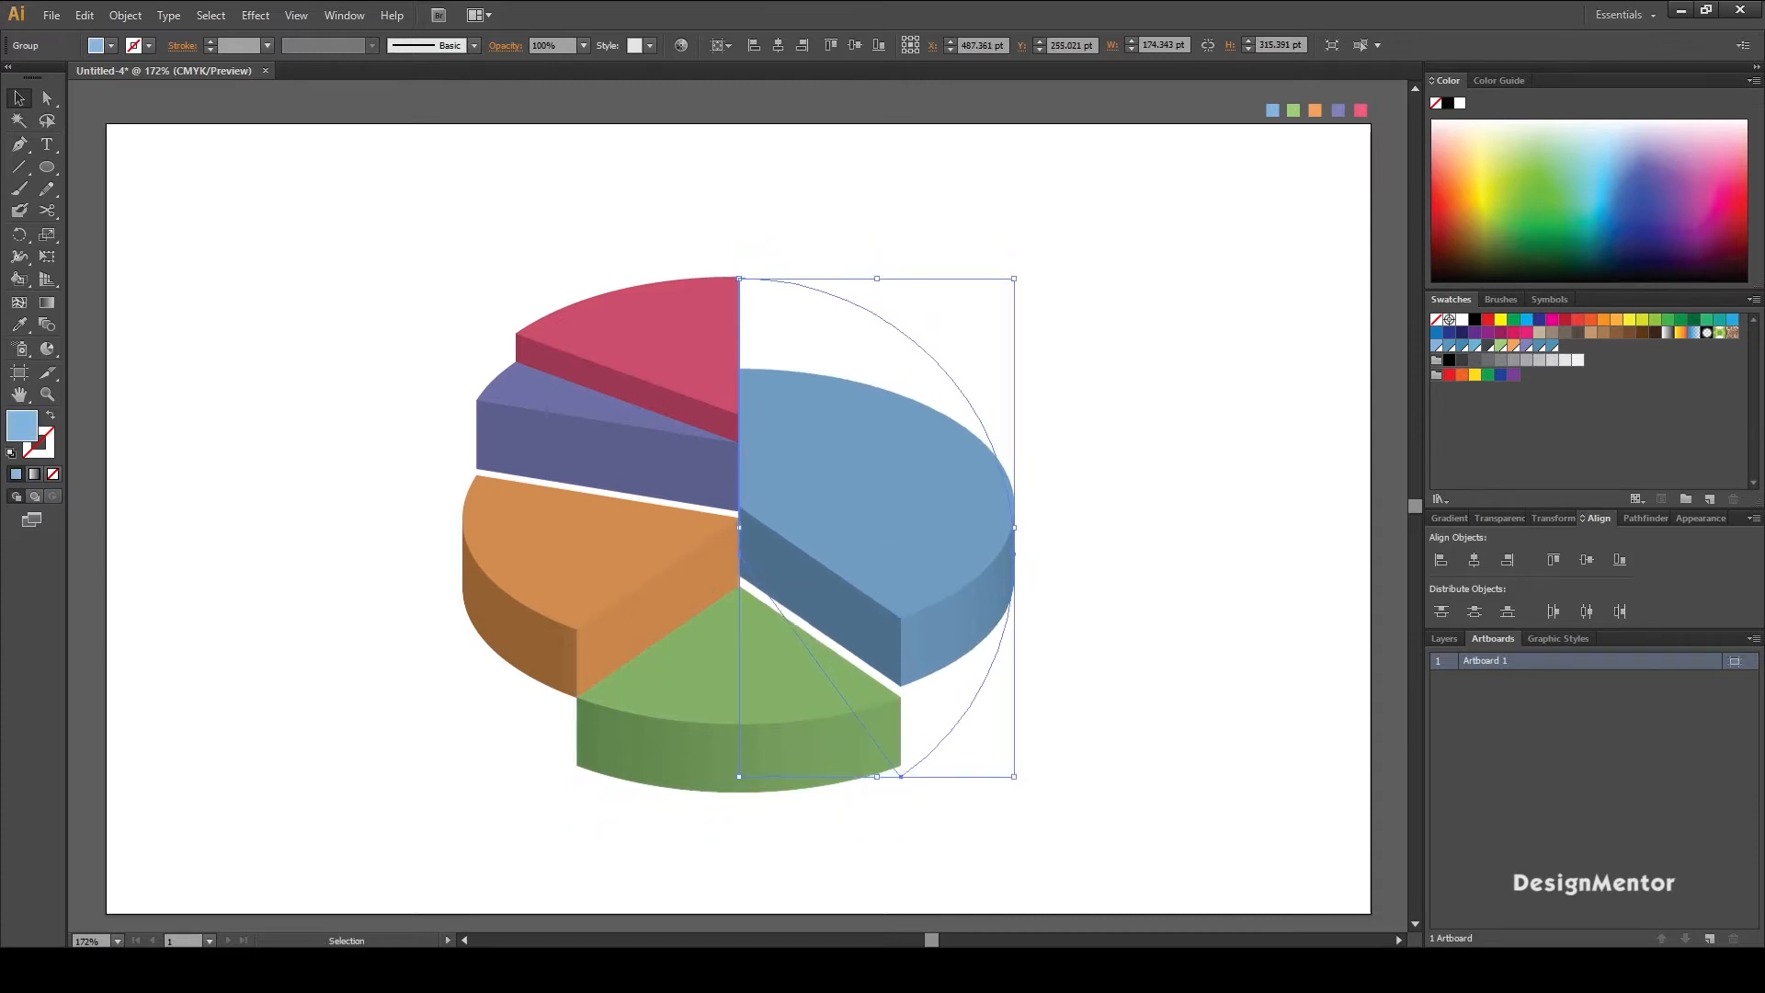
key("Down")
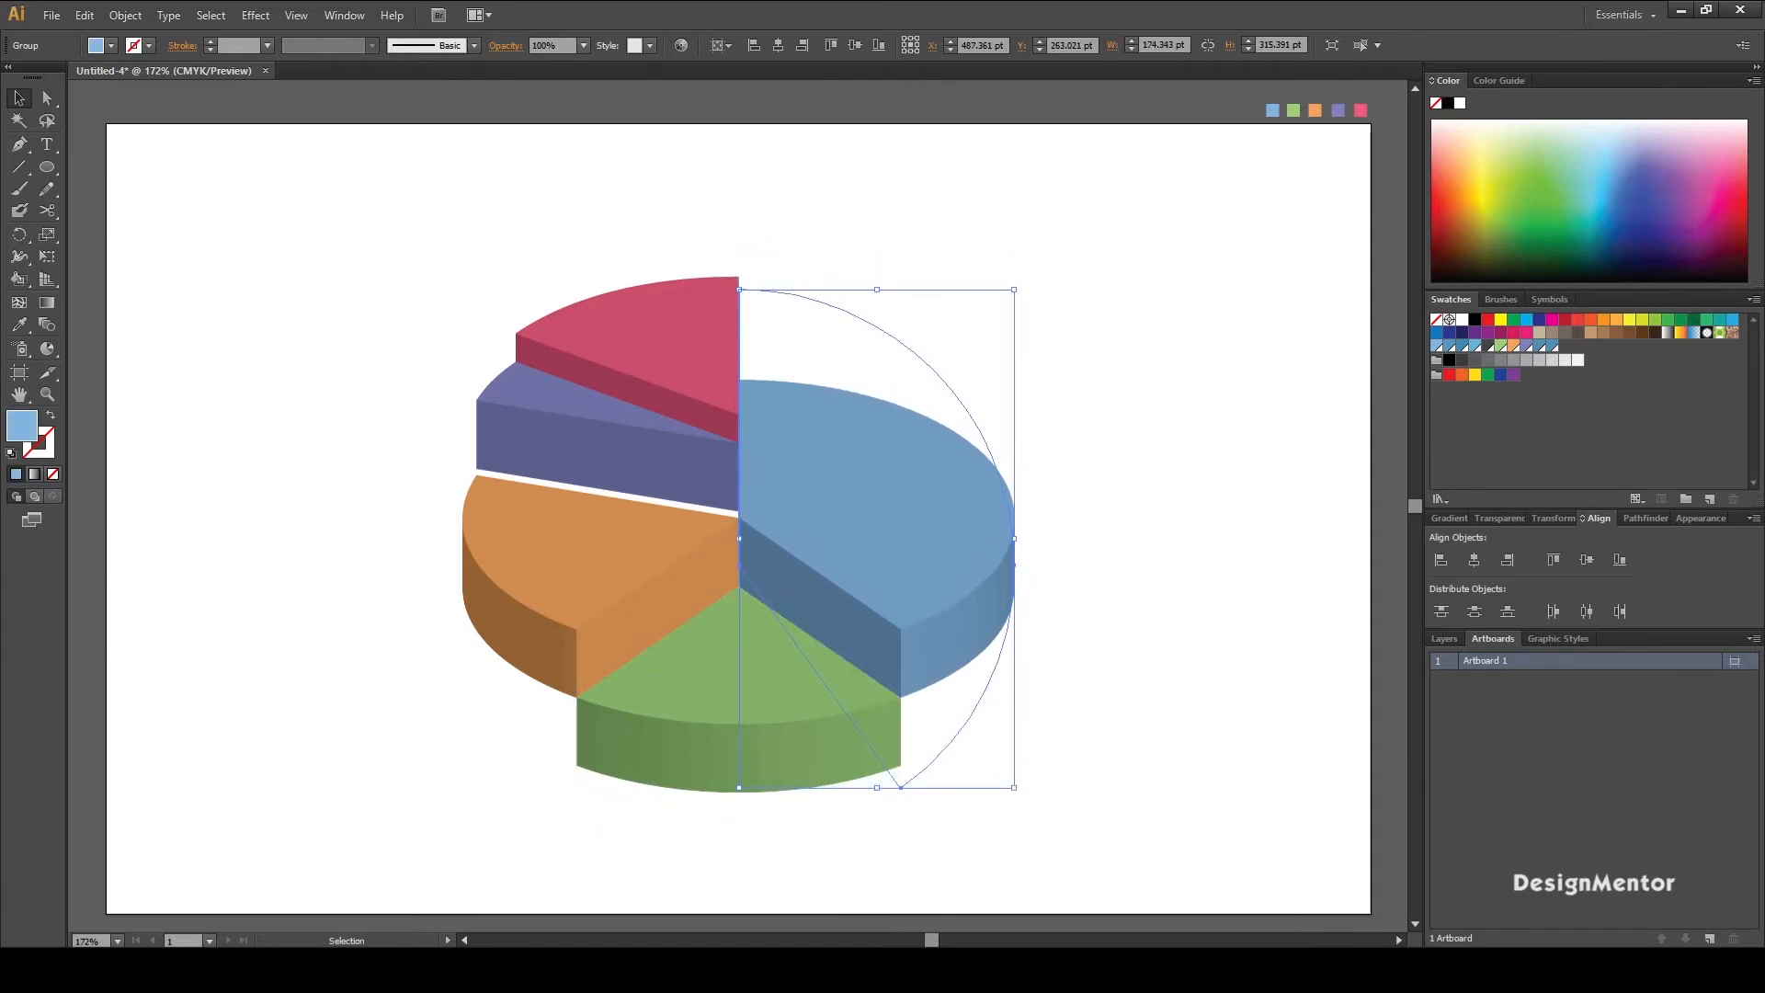
key("ctrl+shift+a")
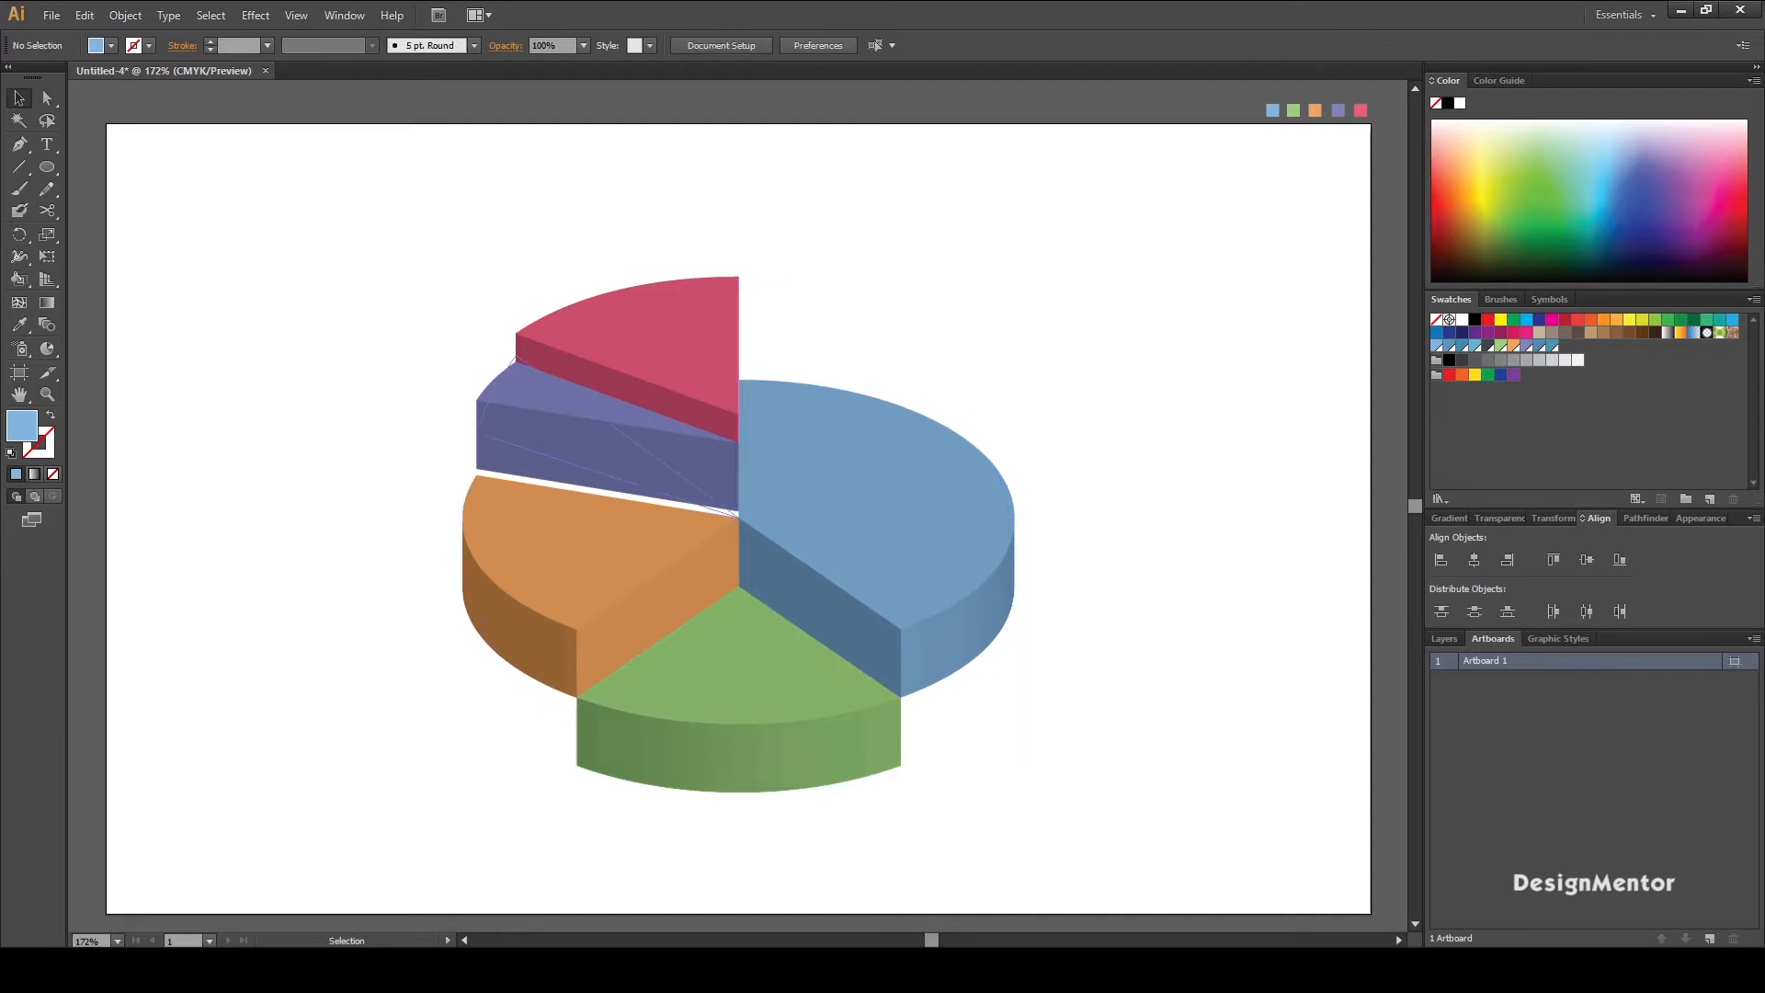
Step: Nudge the purple slice down until it sits flush against the upper edge of the orange slice
left_click(512, 361)
key("Down")
key("Down")
key("Down")
key("Down")
key("Down")
key("Down")
key("Down")
key("Down")
key("Up")
key("Up")
key("Up")
key("Up")
key("Up")
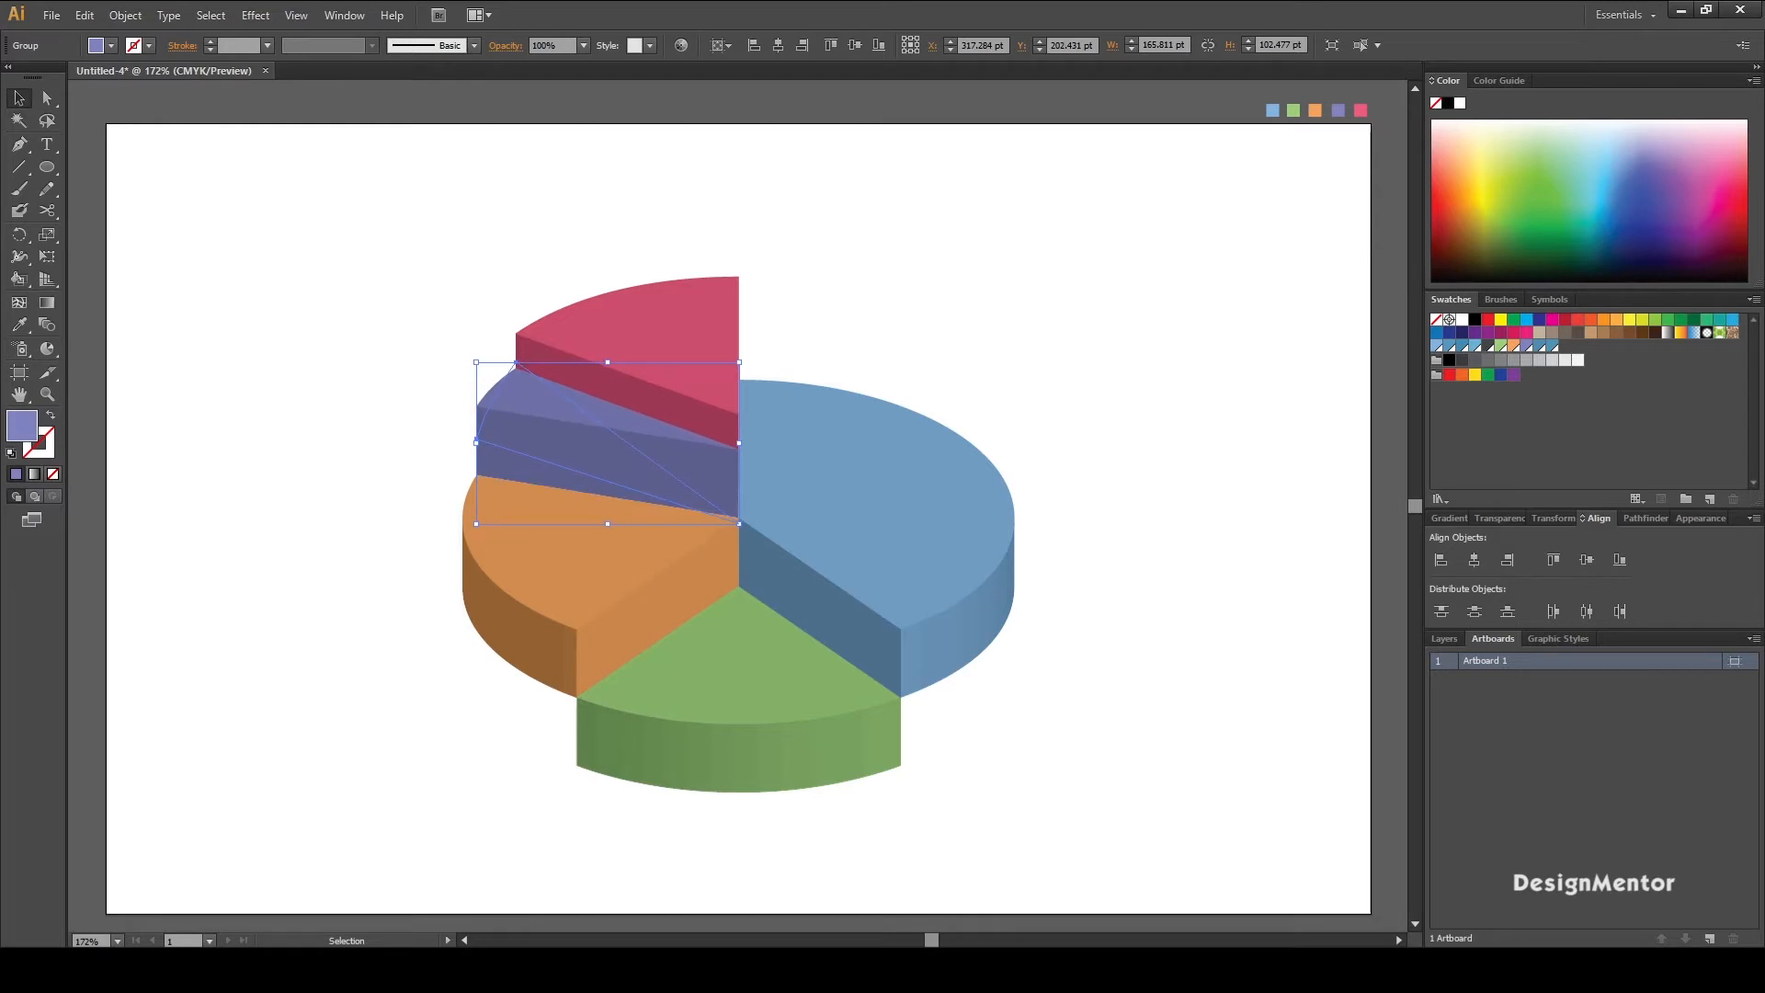
Step: Nudge the pink slice up and 1 pt to the right until its full side wall stands on the purple slice's edge
left_click(517, 355)
key("Up")
key("Up")
key("Up")
key("Right")
key("Up")
key("Up")
key("Up")
key("Up")
key("Up")
key("Up")
key("Up")
key("Up")
key("Up")
key("Up")
key("Up")
key("Up")
key("Up")
key("Up")
key("Up")
key("Up")
key("Up")
key("Down")
key("Down")
key("Down")
key("Down")
key("Down")
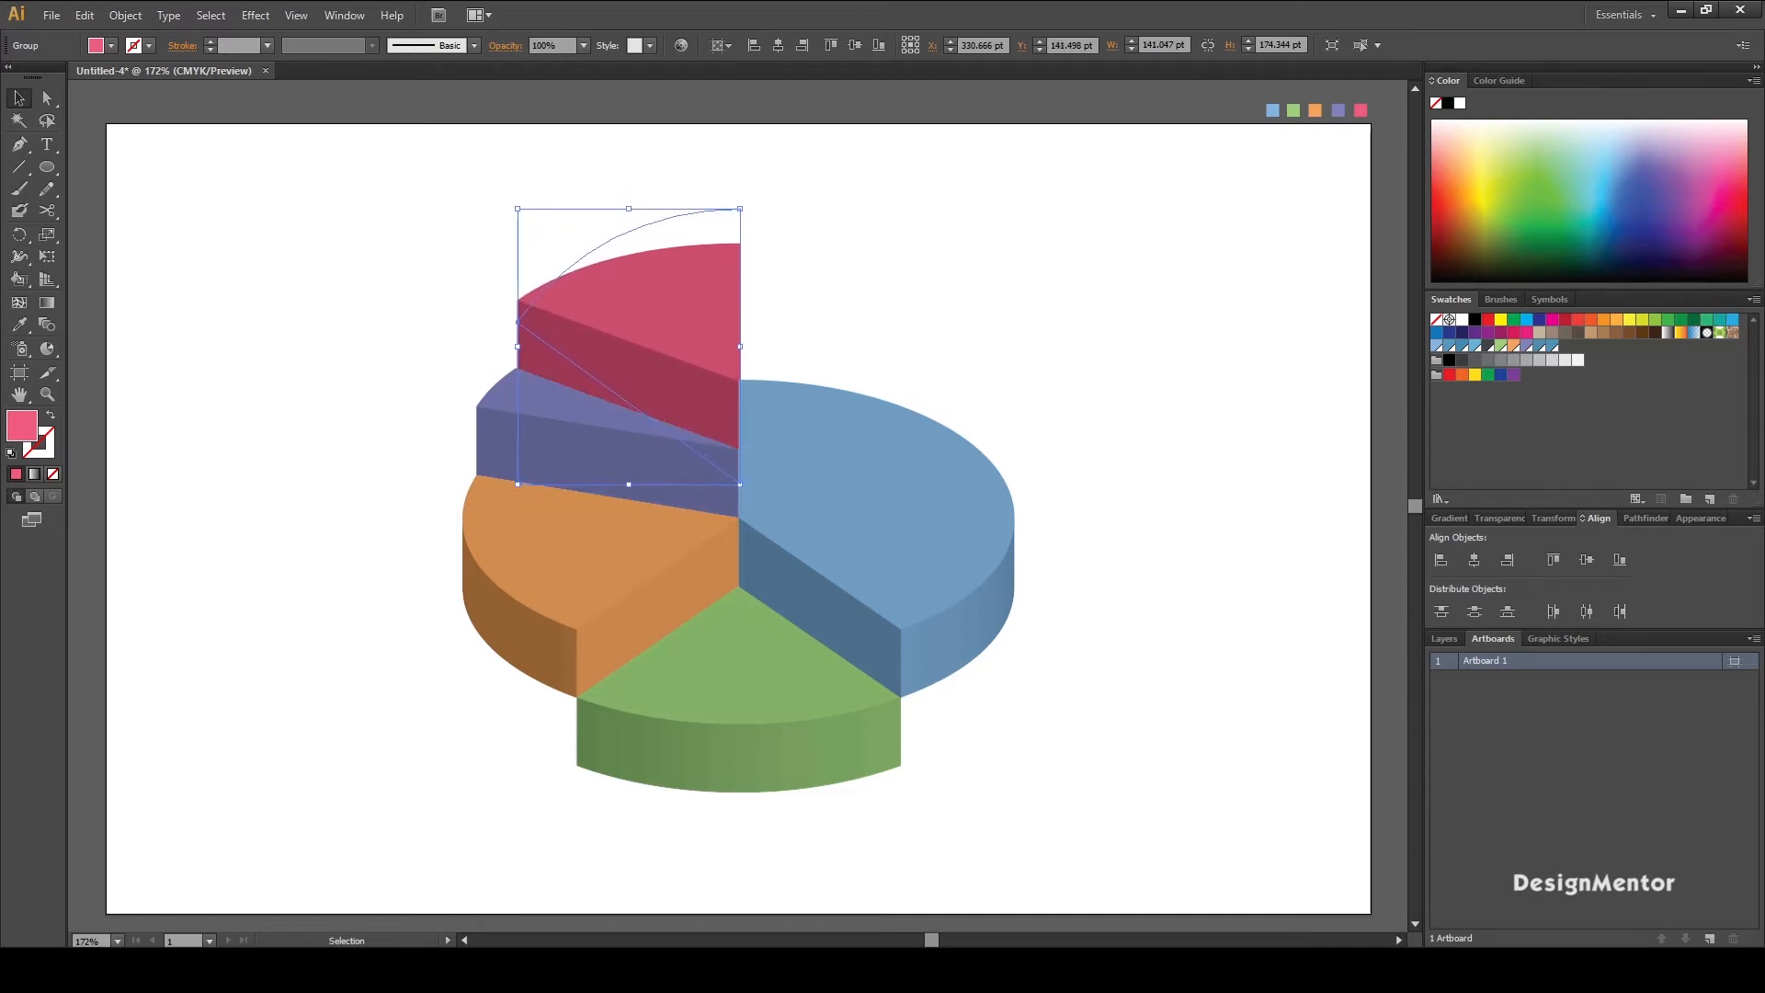
key("ctrl+shift+a")
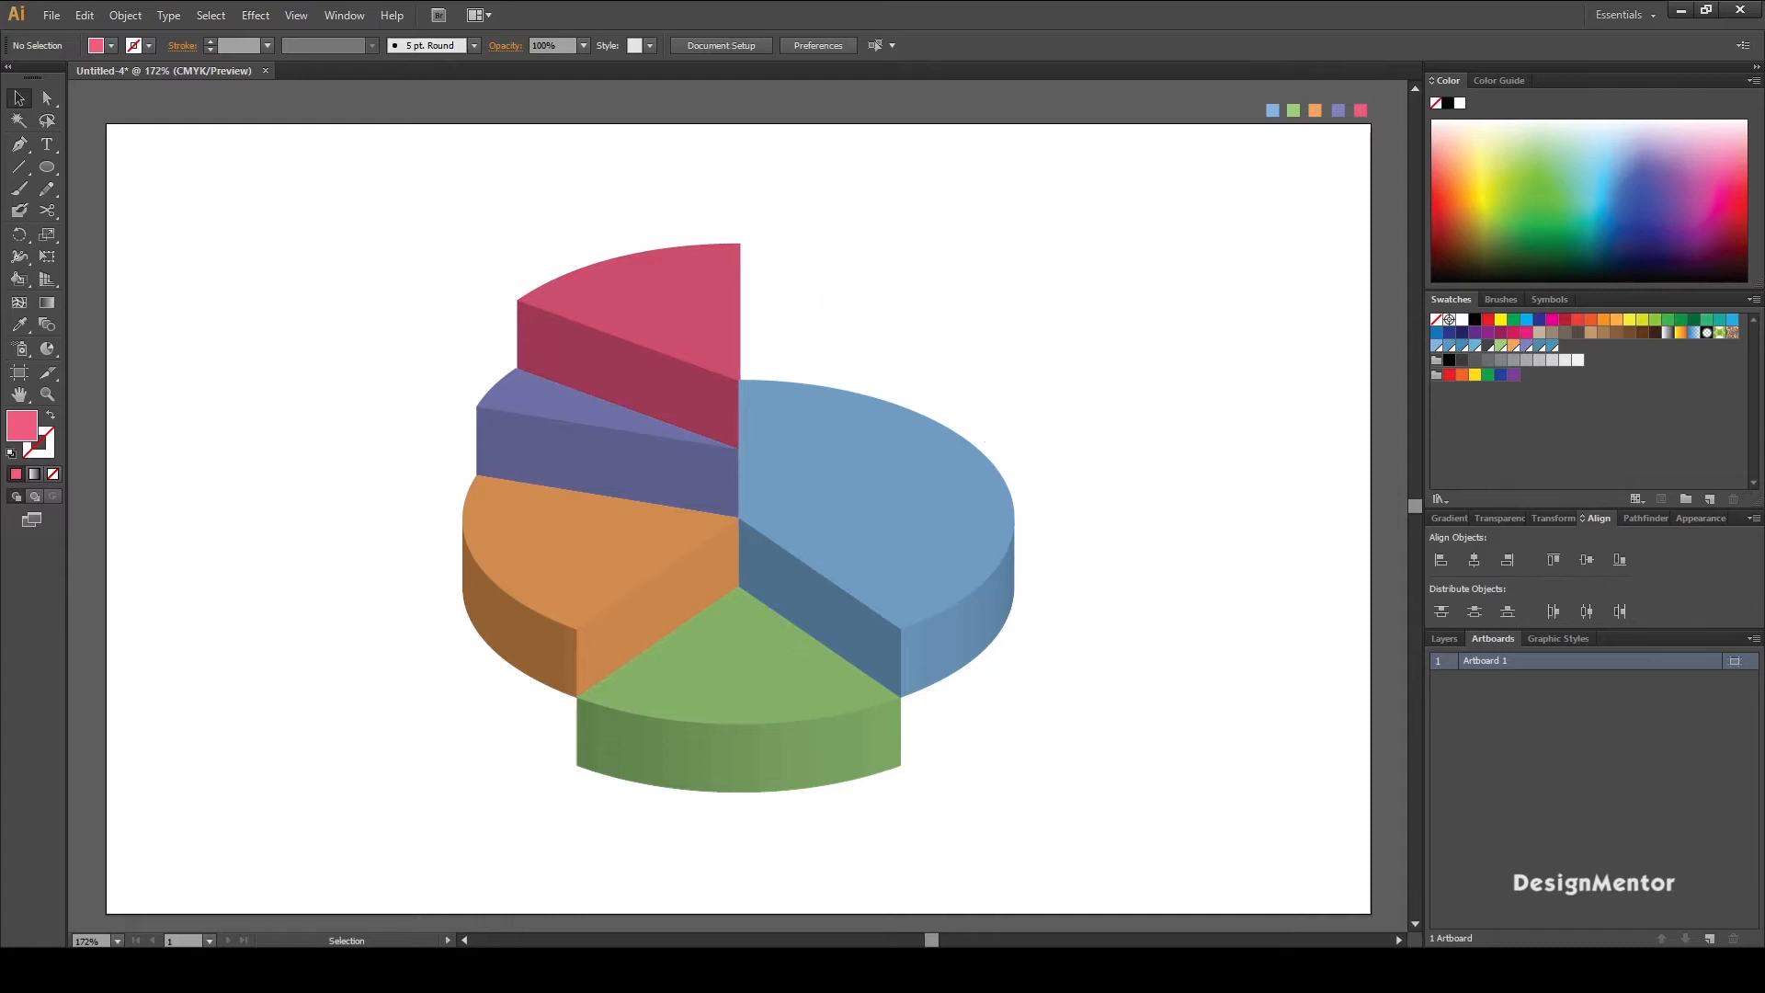
Step: Expand the appearance of all five extruded slices
left_click_drag(356, 317, 1177, 736)
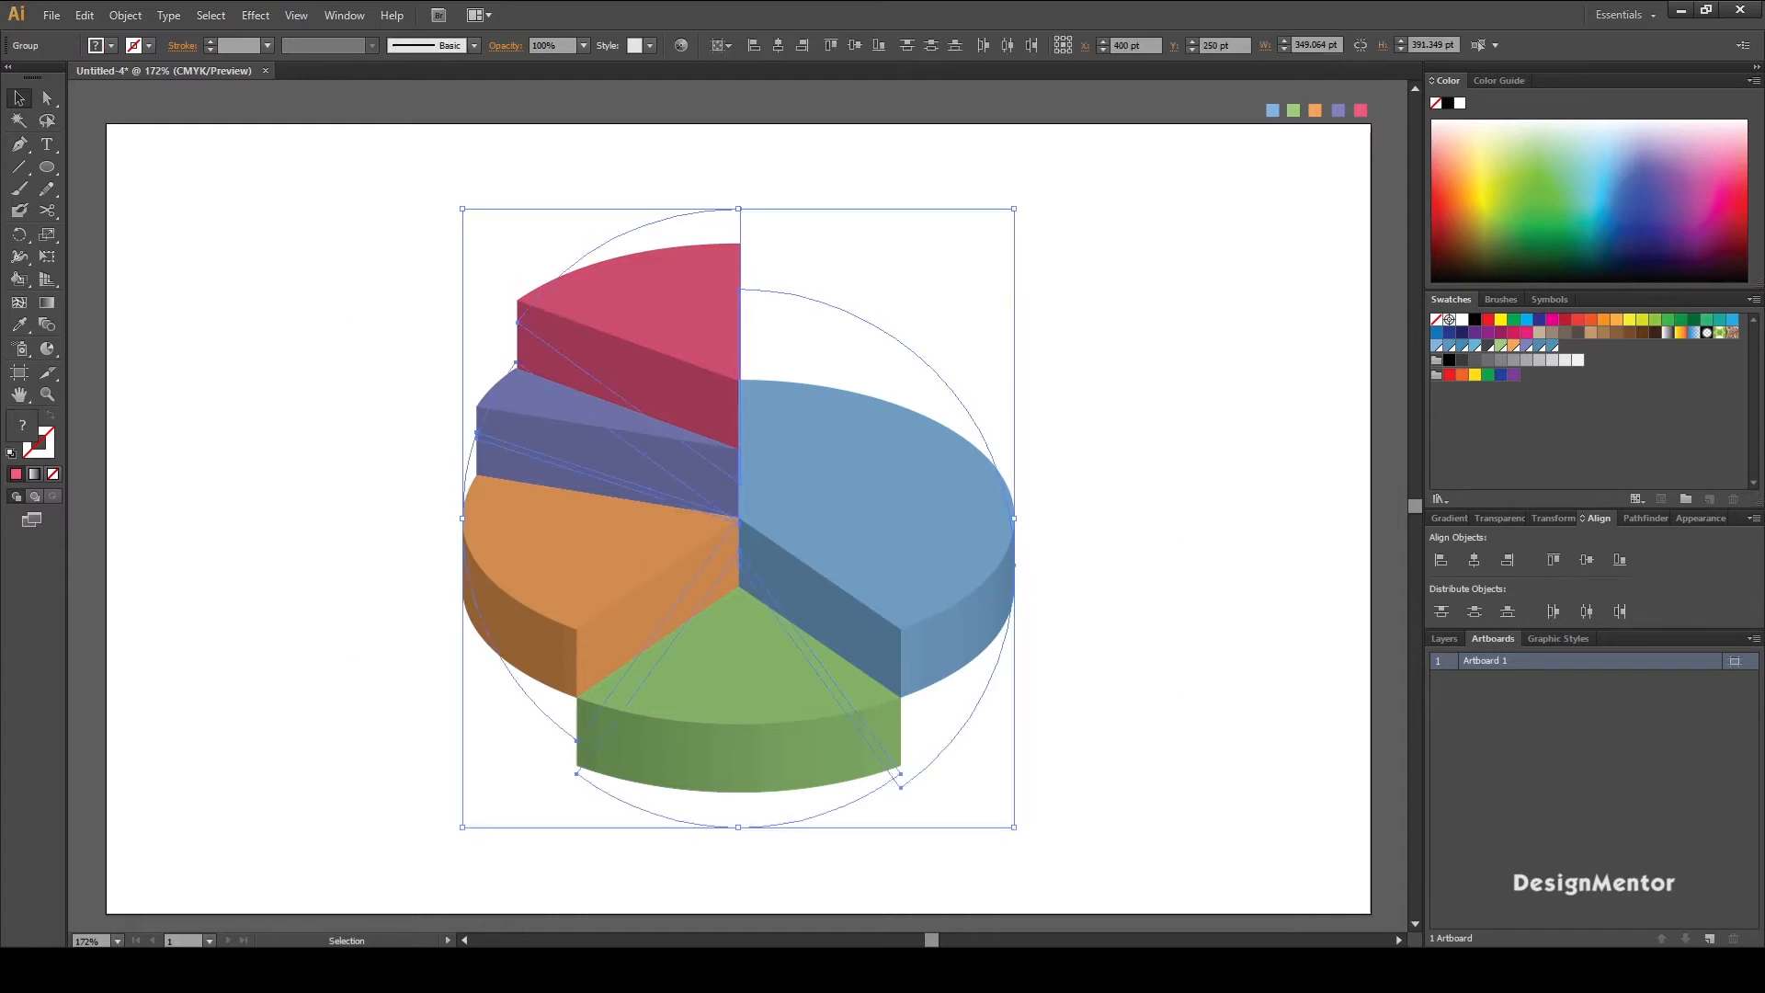
left_click(125, 15)
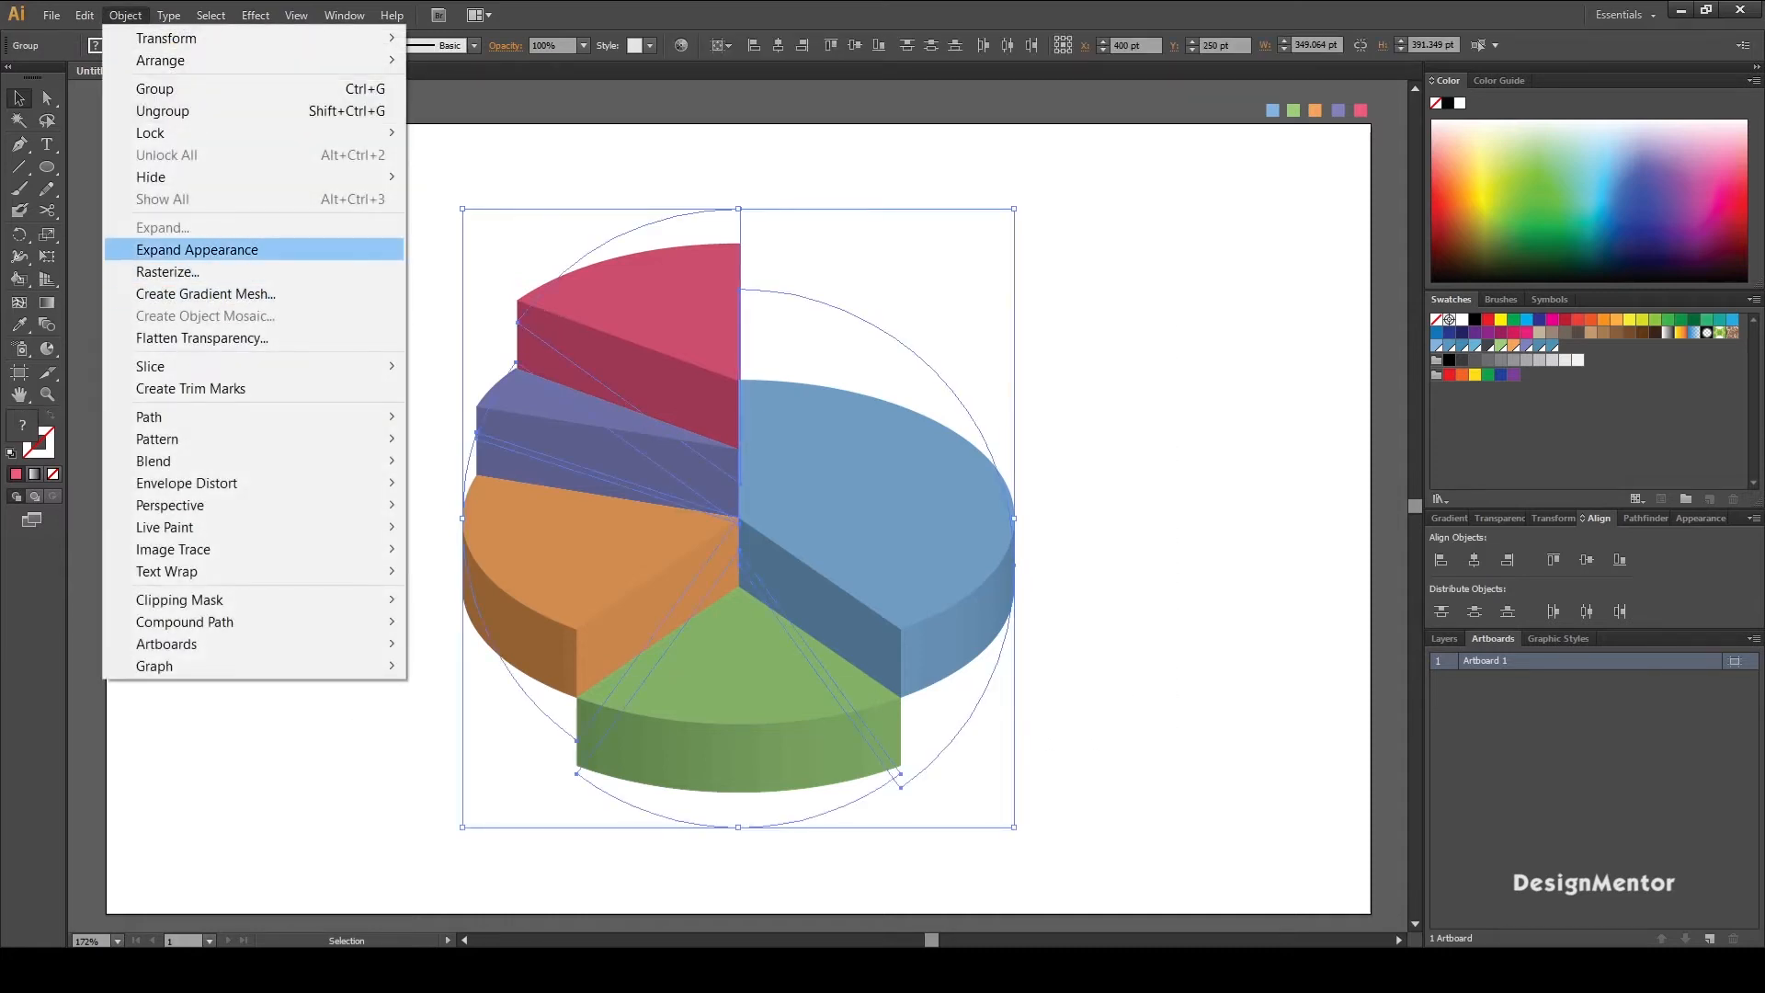
left_click(183, 249)
left_click(125, 14)
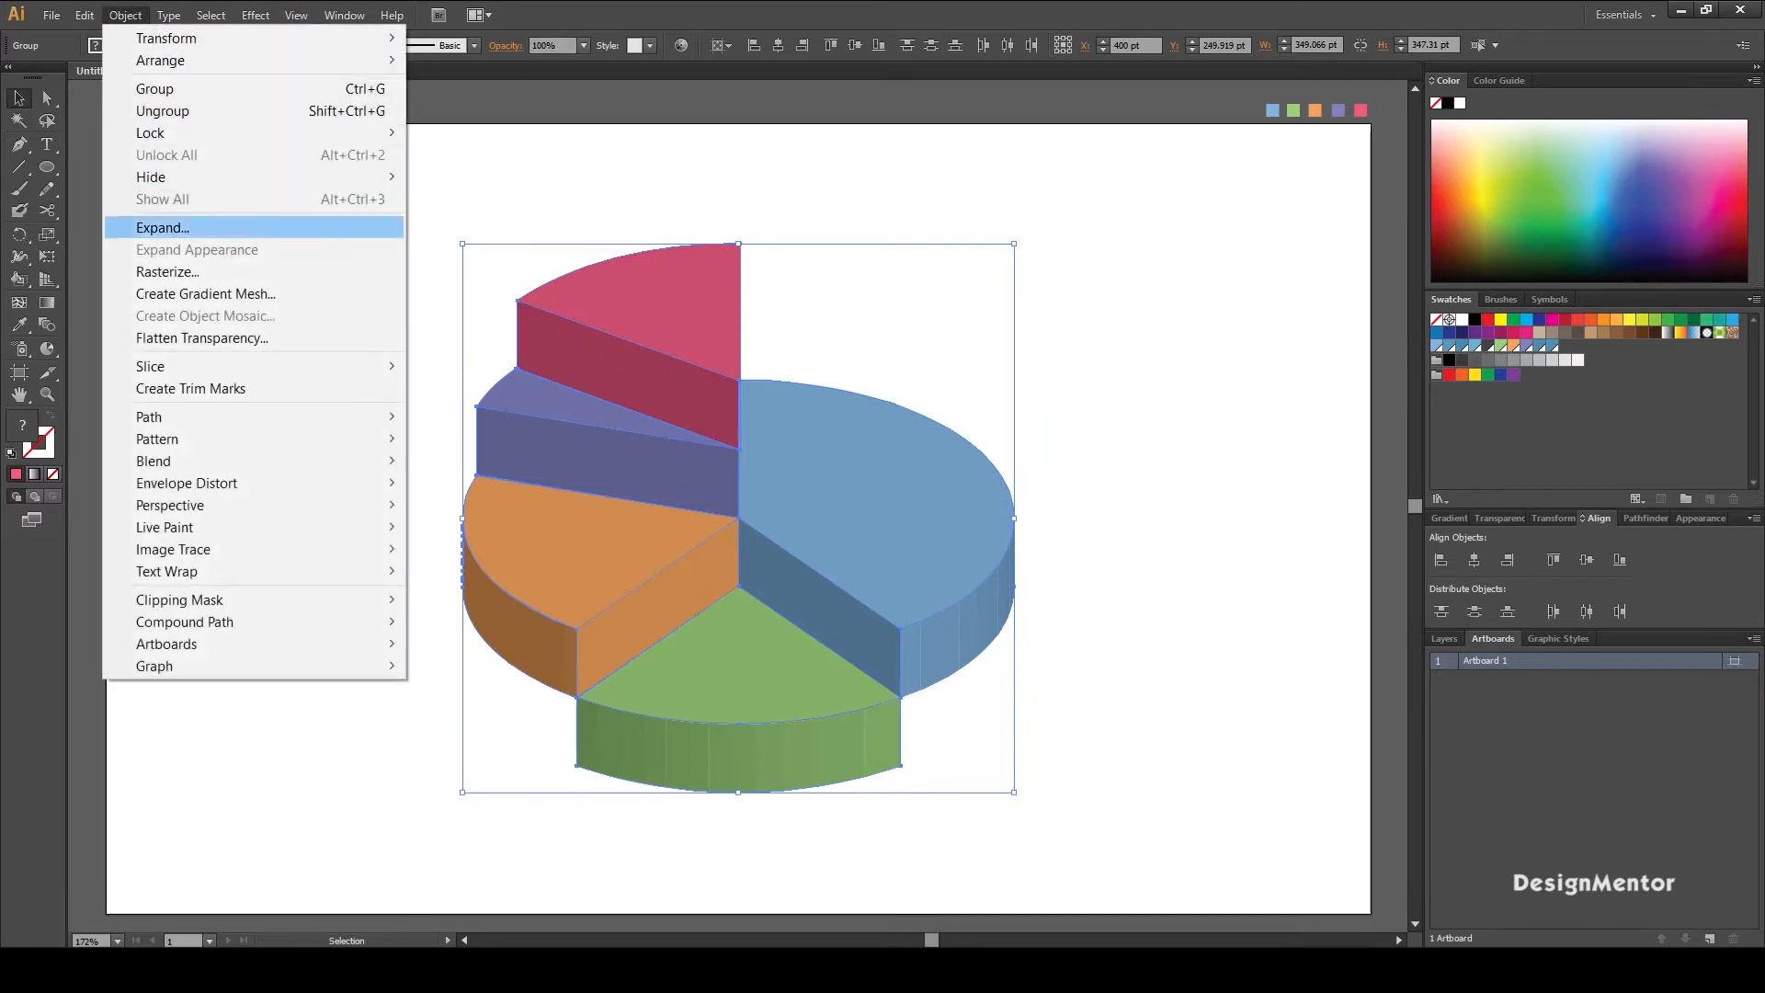
left_click(441, 202)
Step: Ungroup the expanded pie artwork into individual slices
left_click_drag(358, 273, 1051, 711)
right_click(941, 527)
left_click(1000, 640)
left_click(1103, 588)
left_click(876, 501)
left_click(1103, 588)
left_click(876, 501)
Step: Ungroup the blue slice into its separate top and side faces
right_click(864, 516)
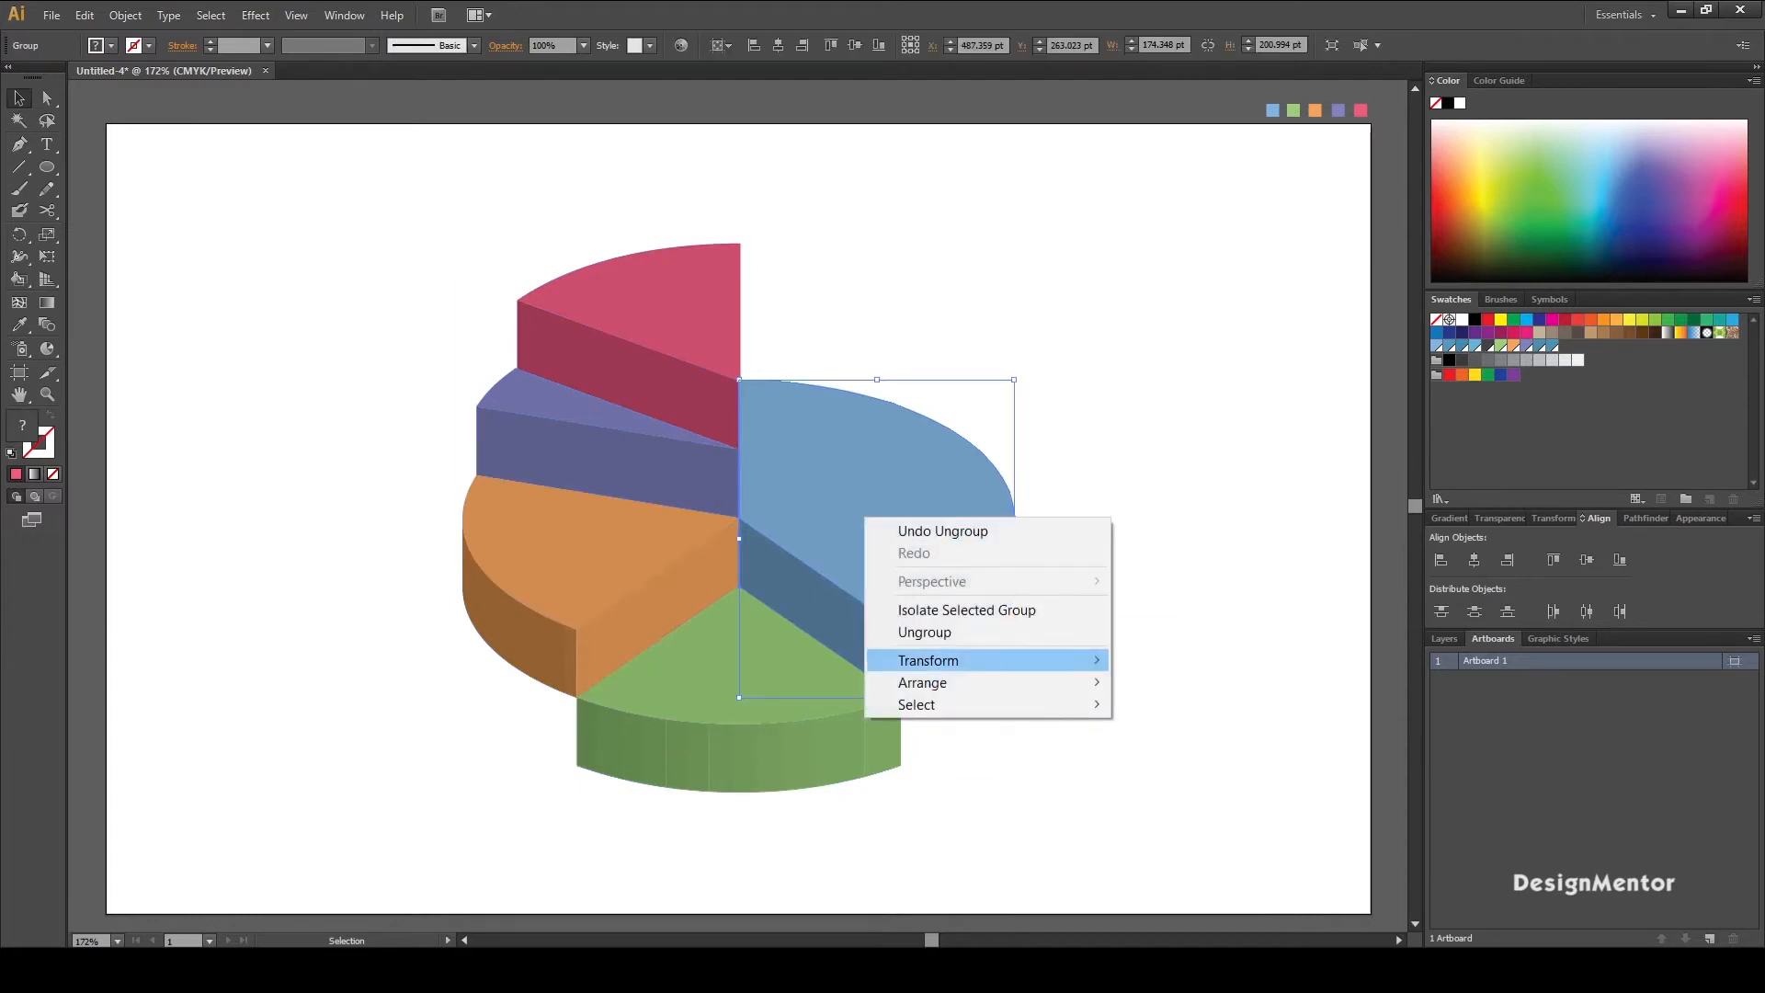
left_click(925, 632)
left_click(1103, 589)
left_click(827, 588)
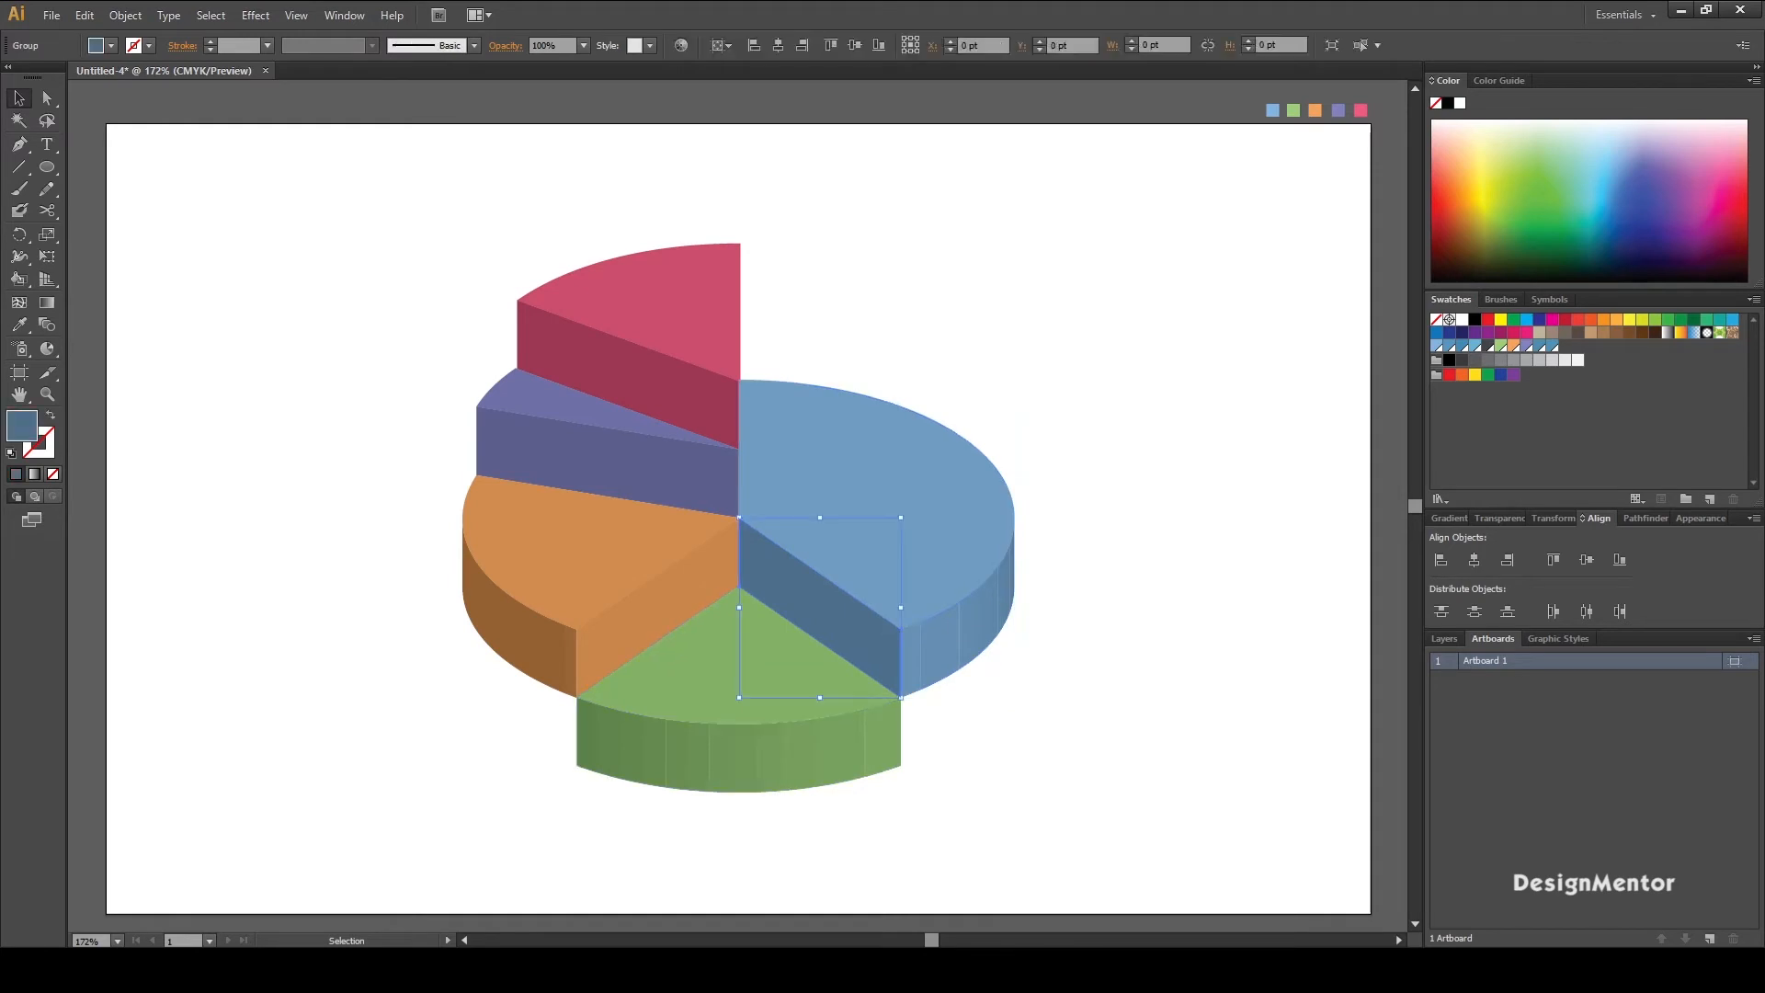
left_click(598, 561)
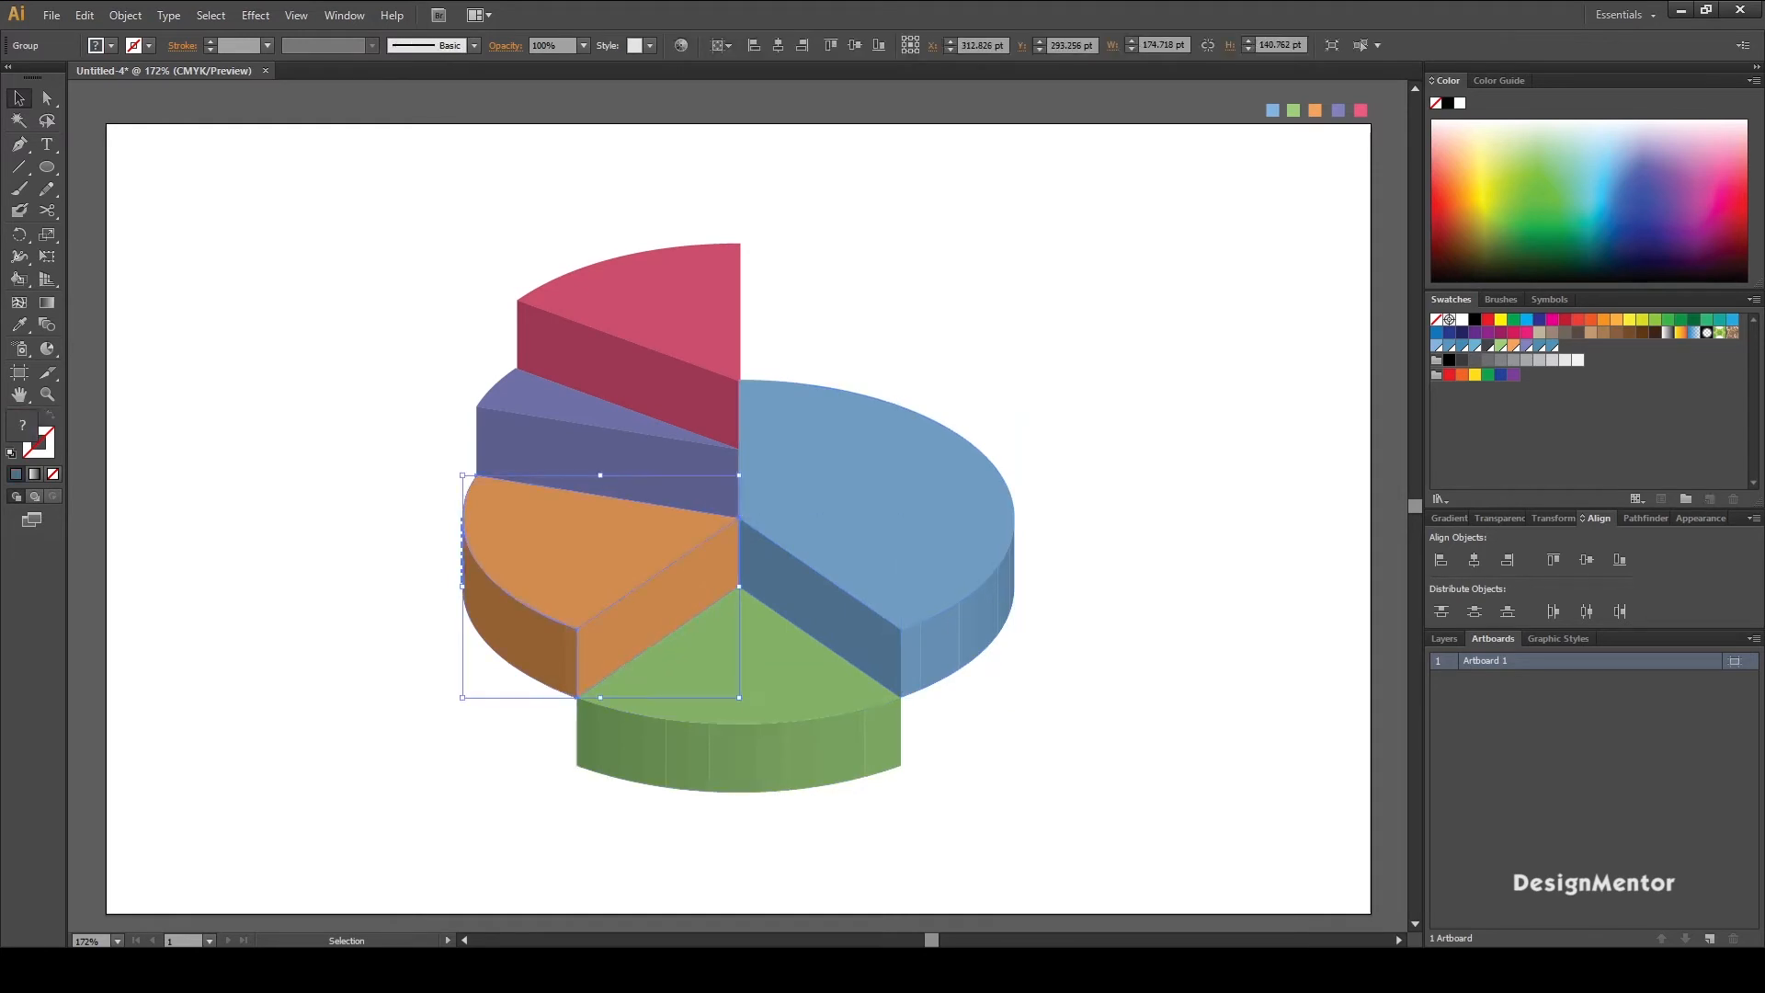
Step: Ungroup the green slice into separate faces and check that its top face selects on its own
left_click(770, 688)
right_click(772, 686)
left_click(832, 800)
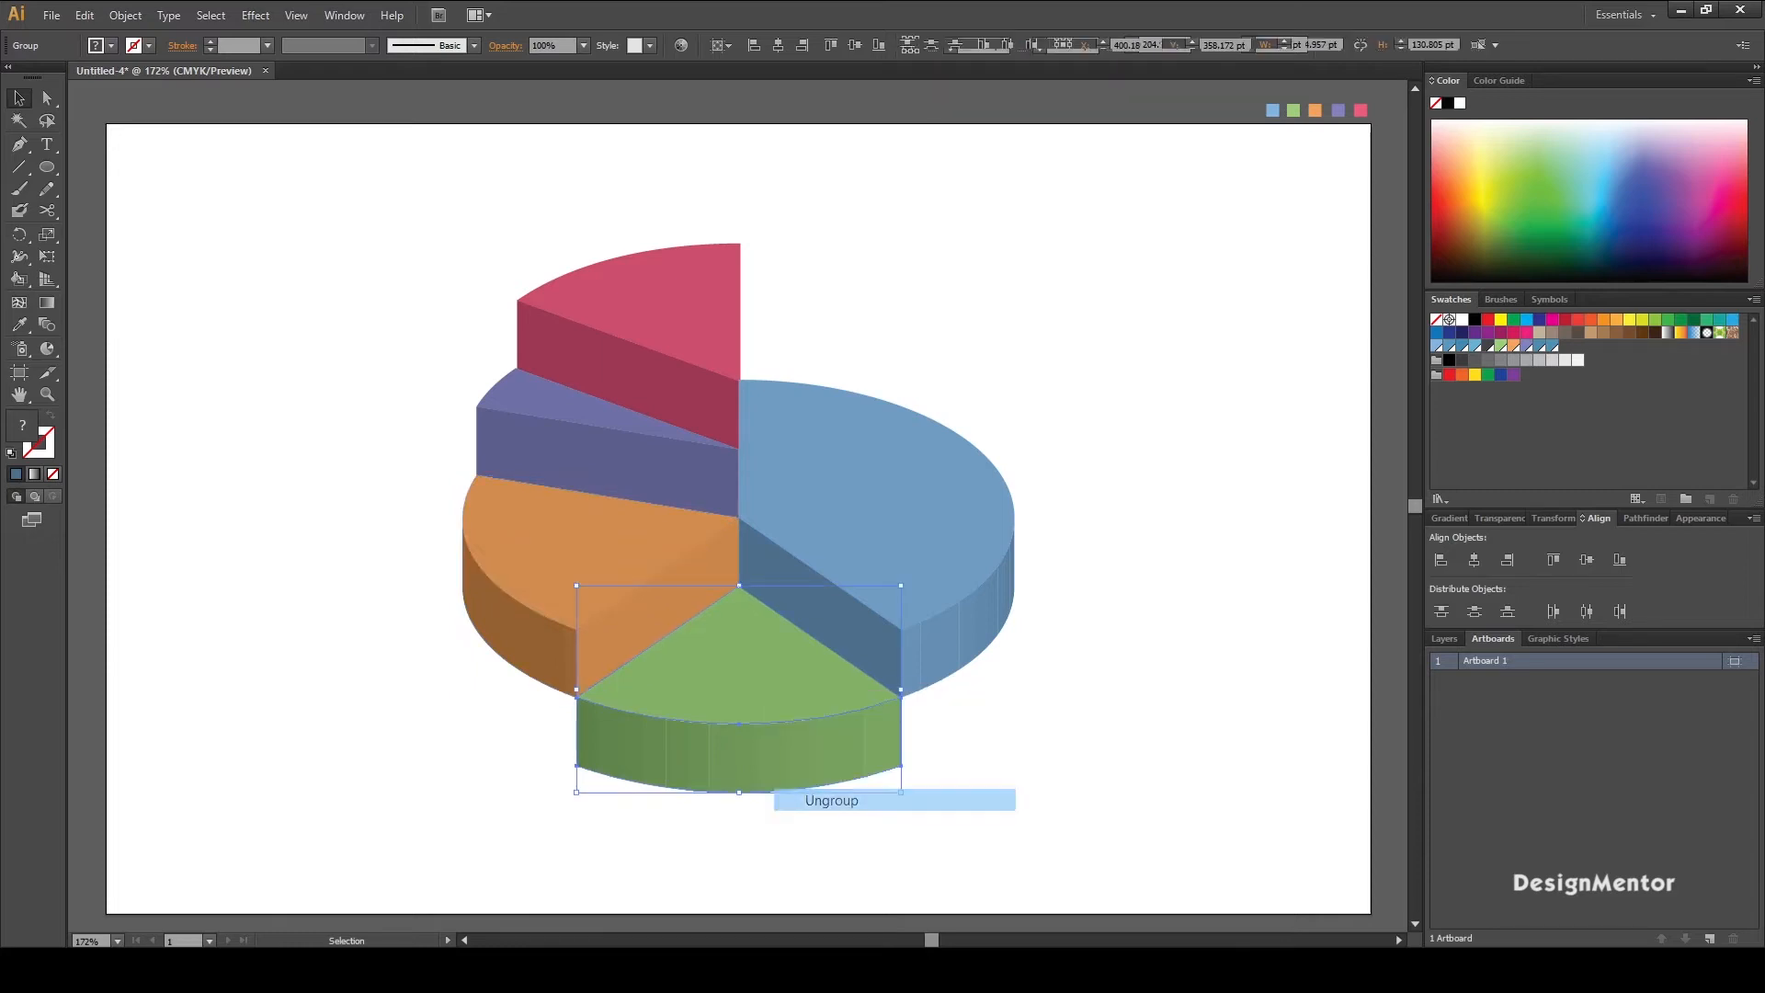
key("ctrl+shift+a")
left_click(763, 689)
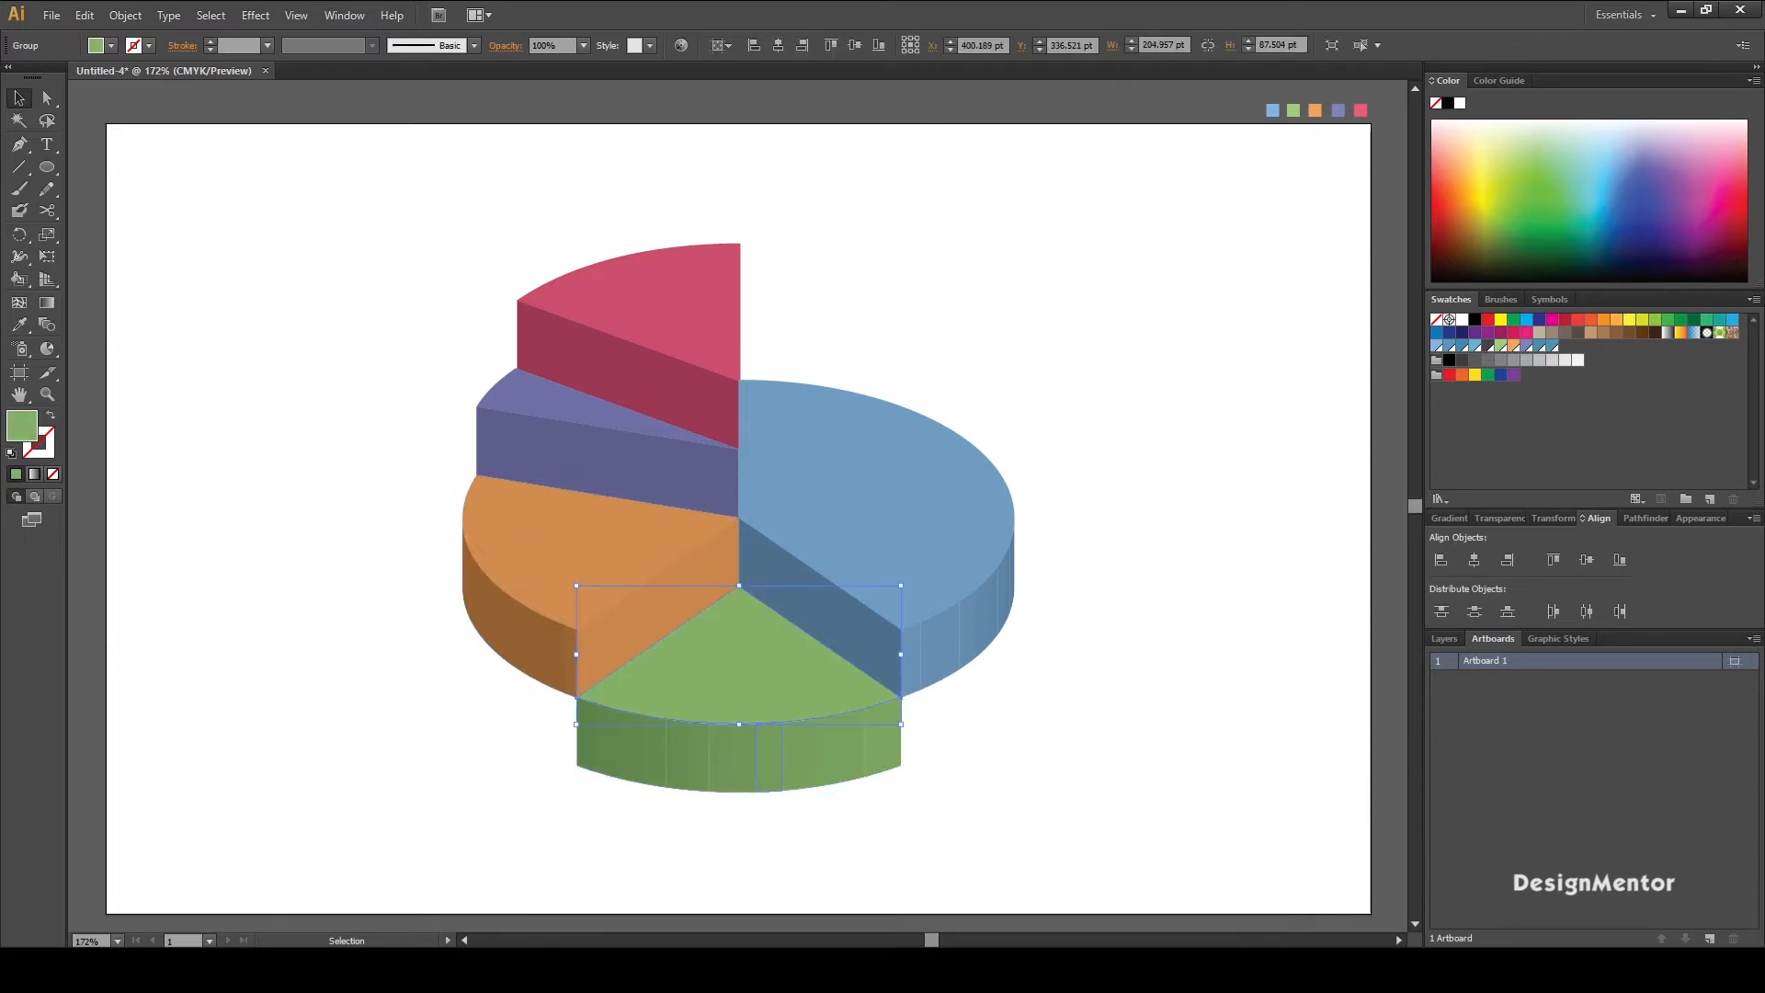
Step: Ungroup the orange slice into its separate faces
key("ctrl+shift+a")
left_click(552, 557)
right_click(552, 558)
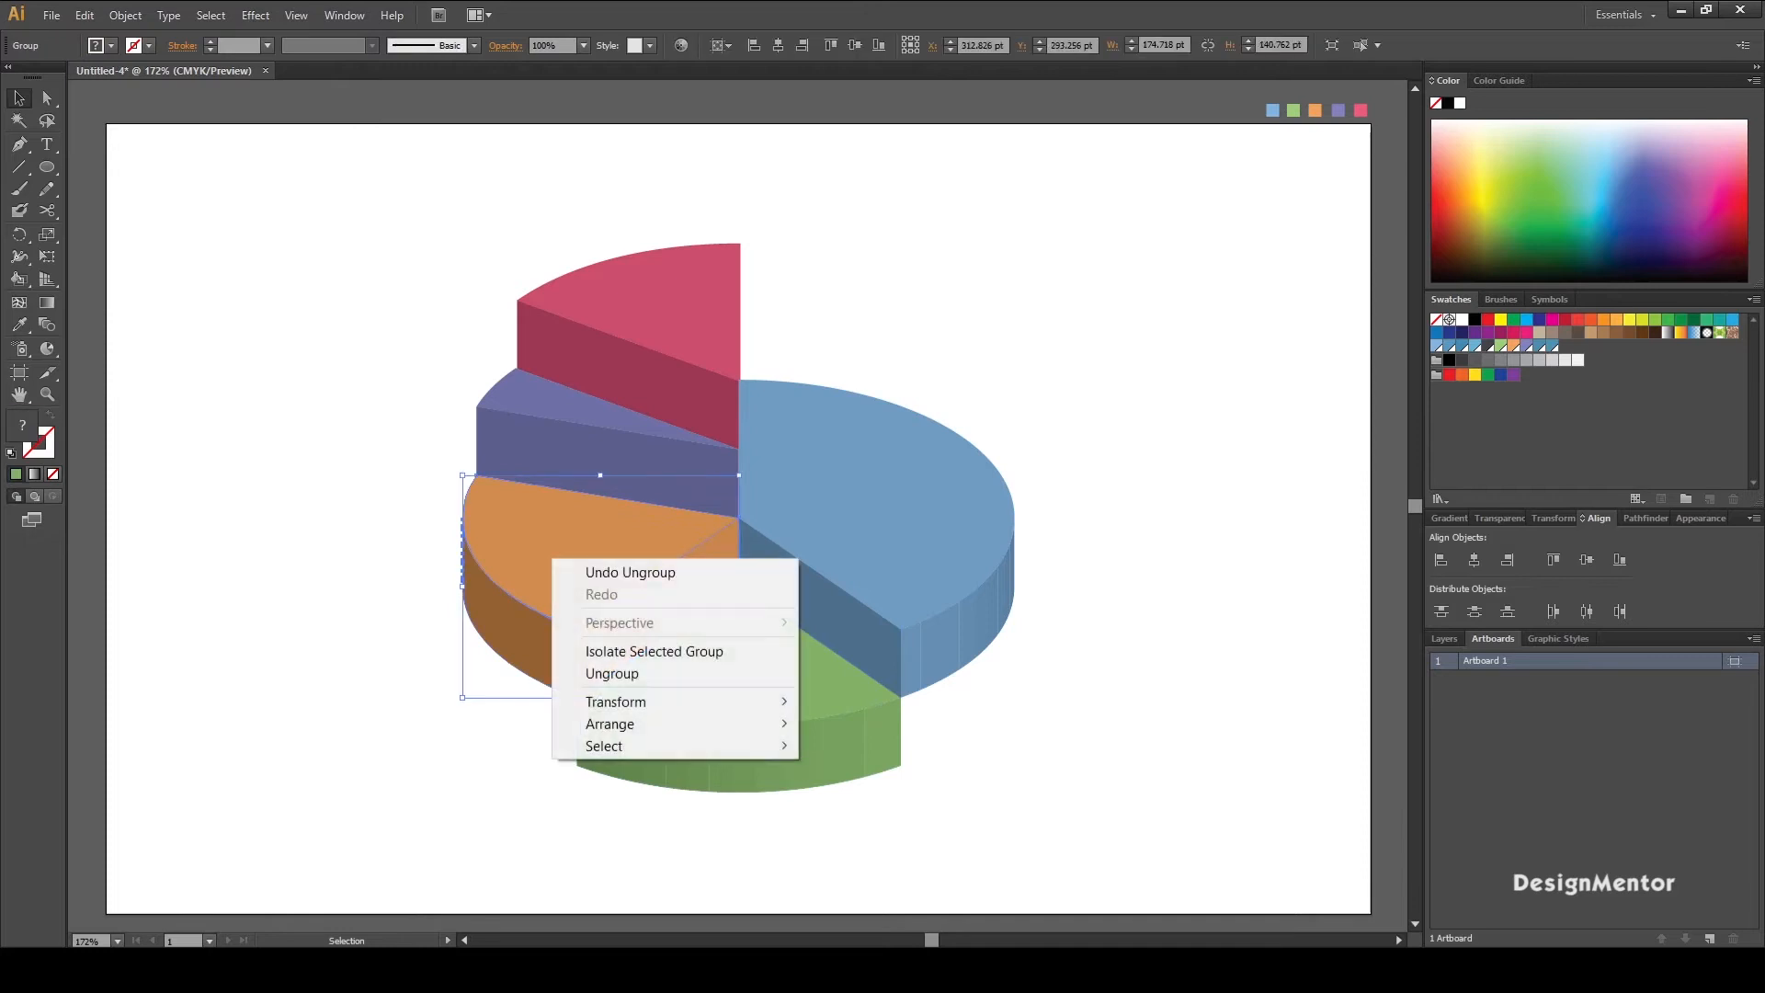
left_click(611, 672)
key("ctrl+shift+a")
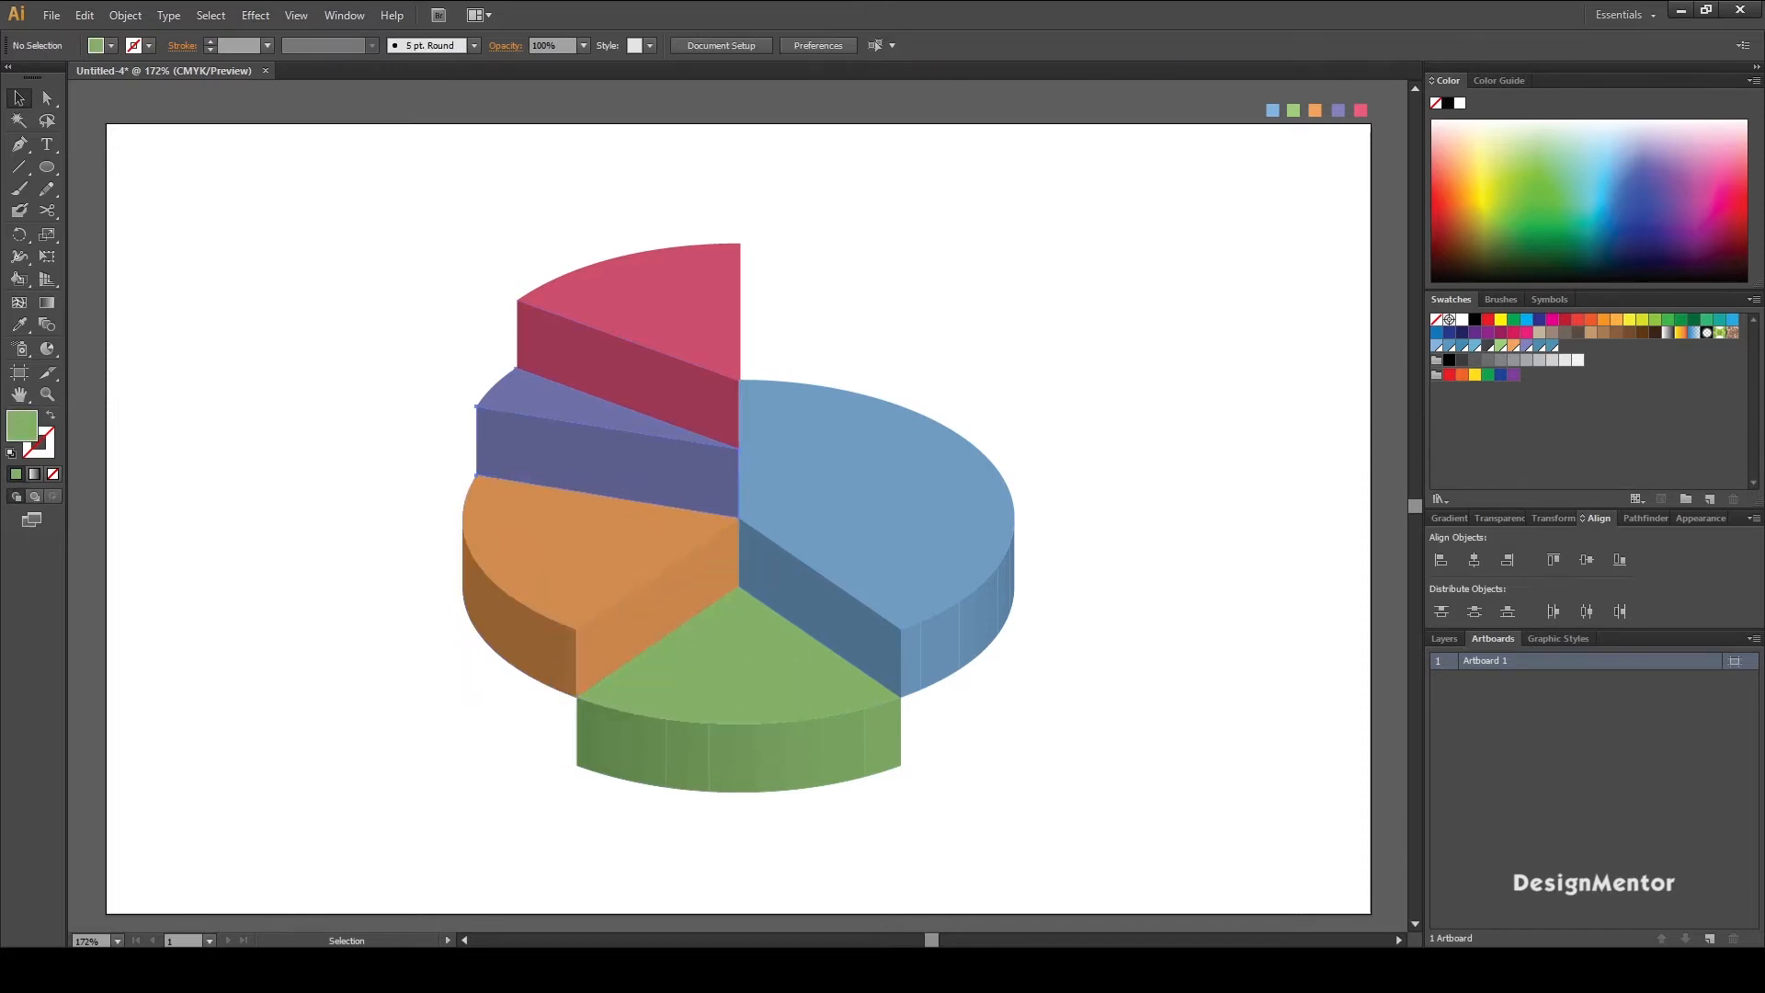
Step: Ungroup the purple slice and the pink slice into their separate faces
left_click(562, 415)
right_click(561, 415)
left_click(623, 530)
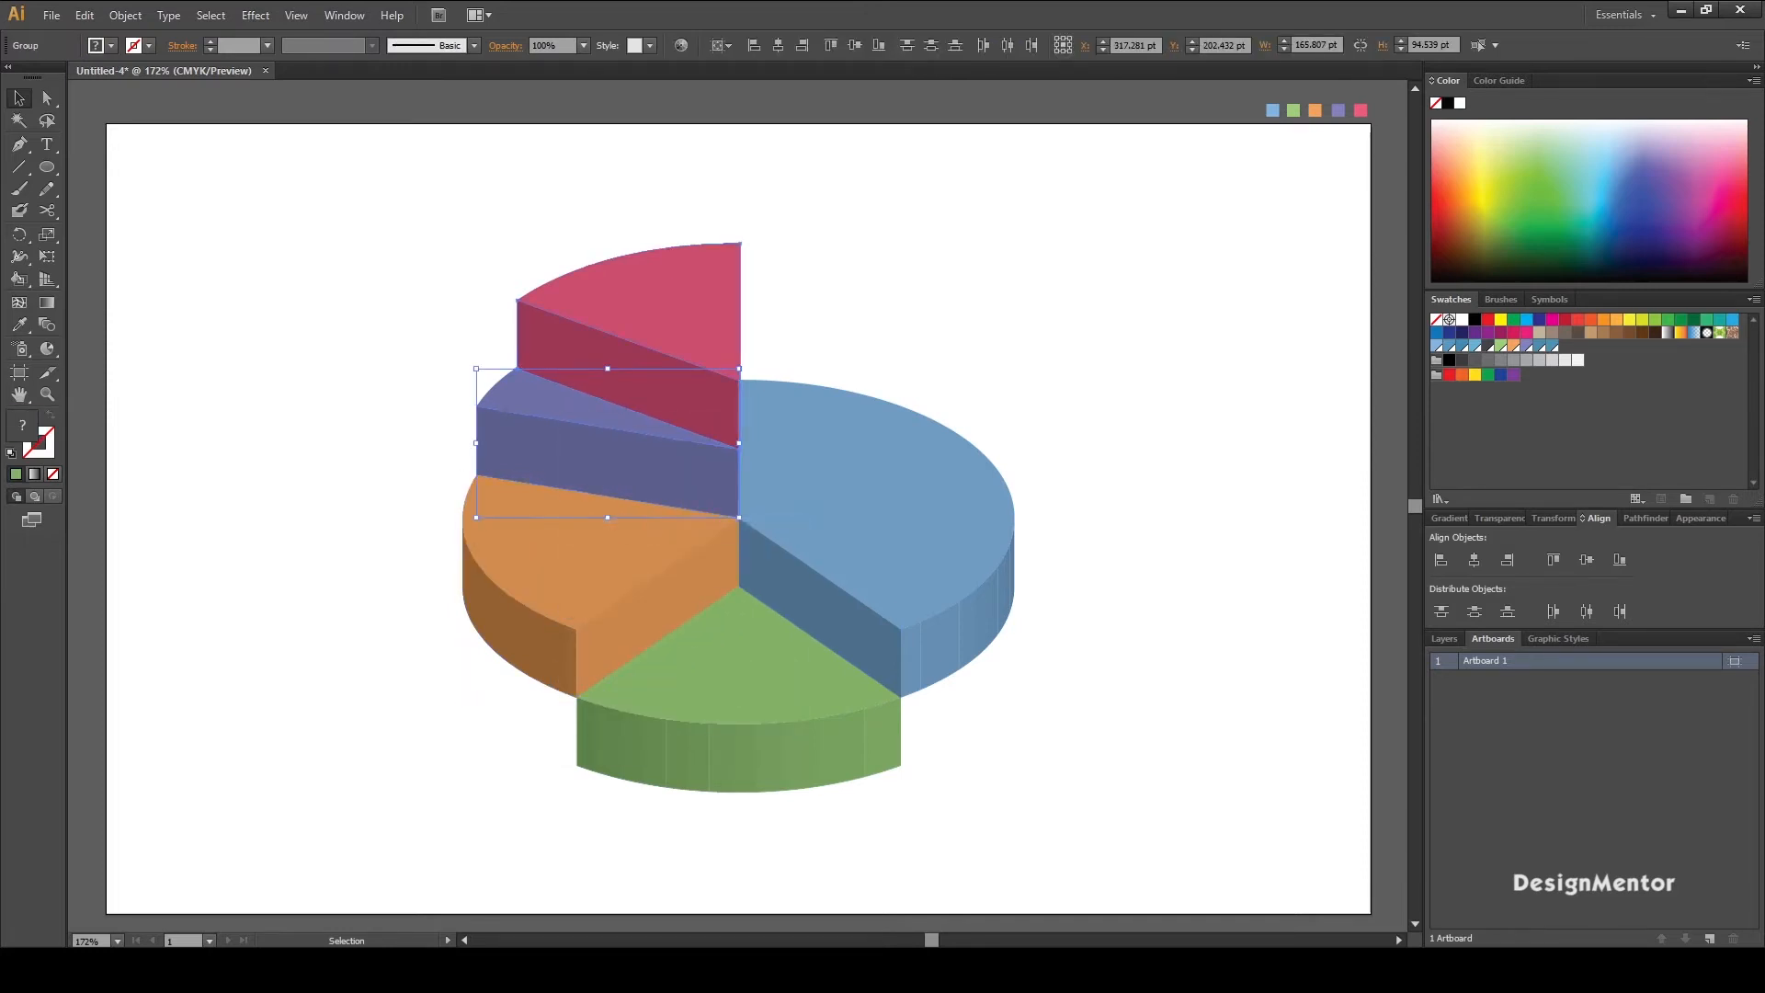
left_click(660, 292)
right_click(660, 292)
left_click(721, 406)
key("ctrl+shift+a")
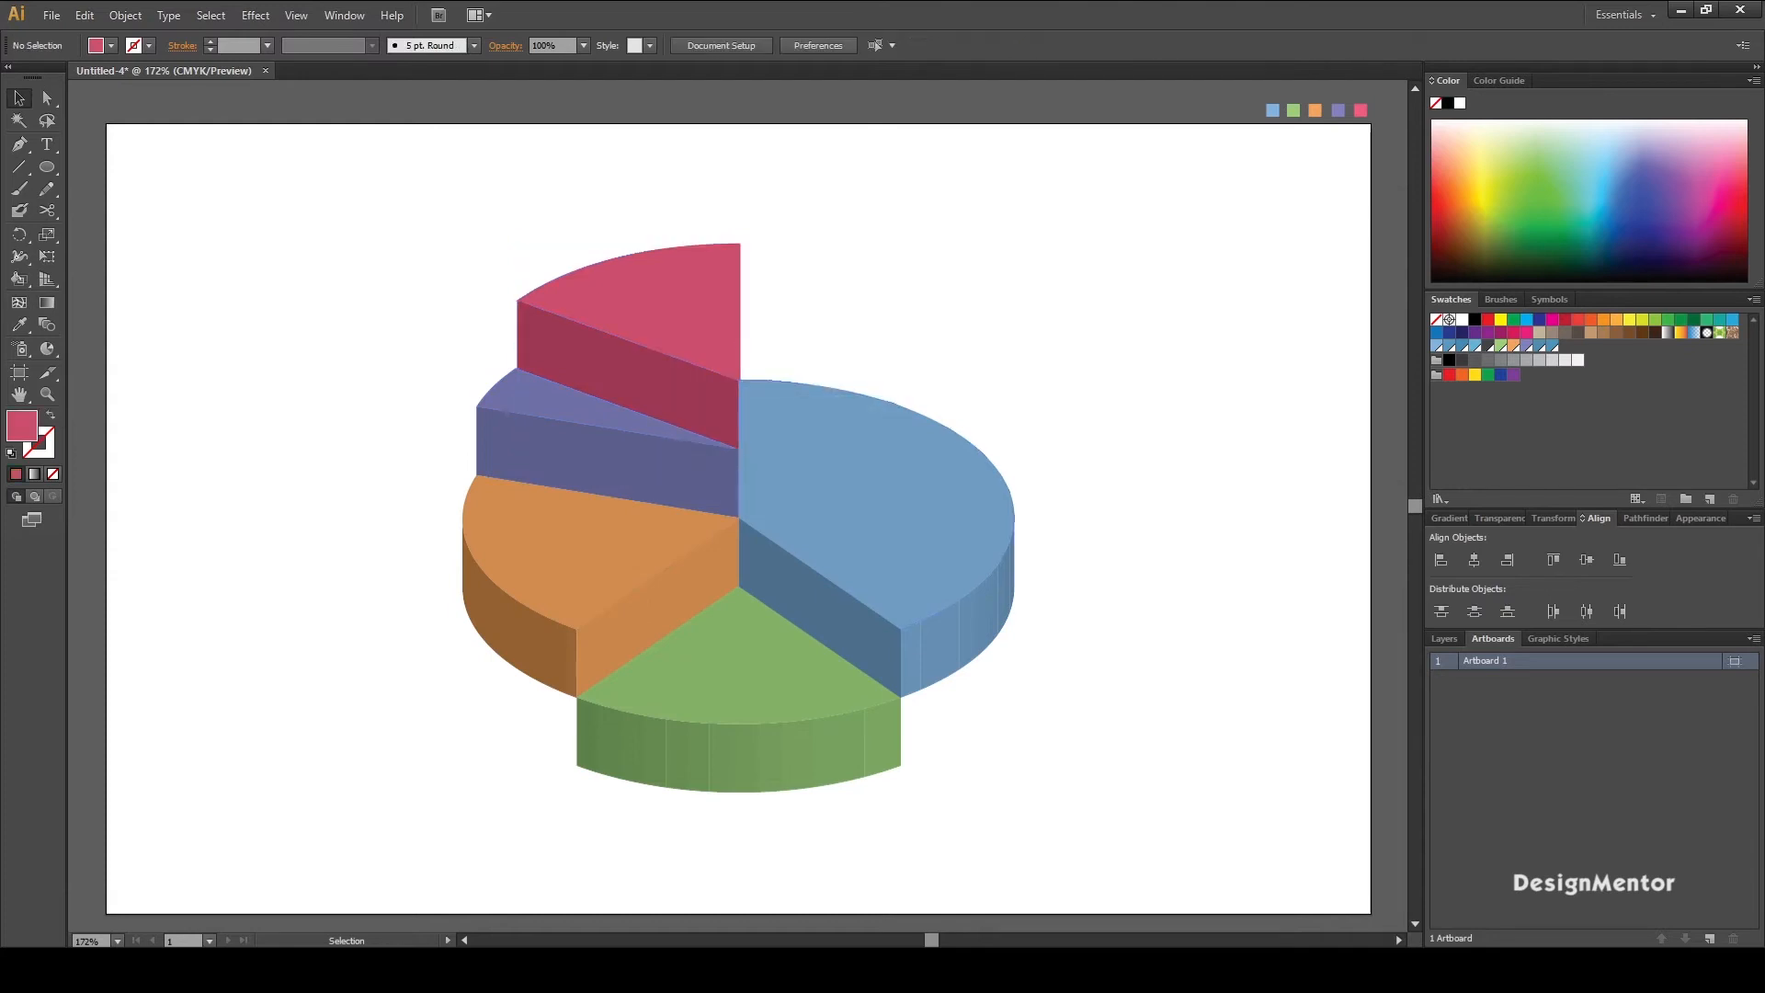
Step: Unite the strips of the blue slice's curved outer wall into a single shape with Pathfinder
left_click(865, 504)
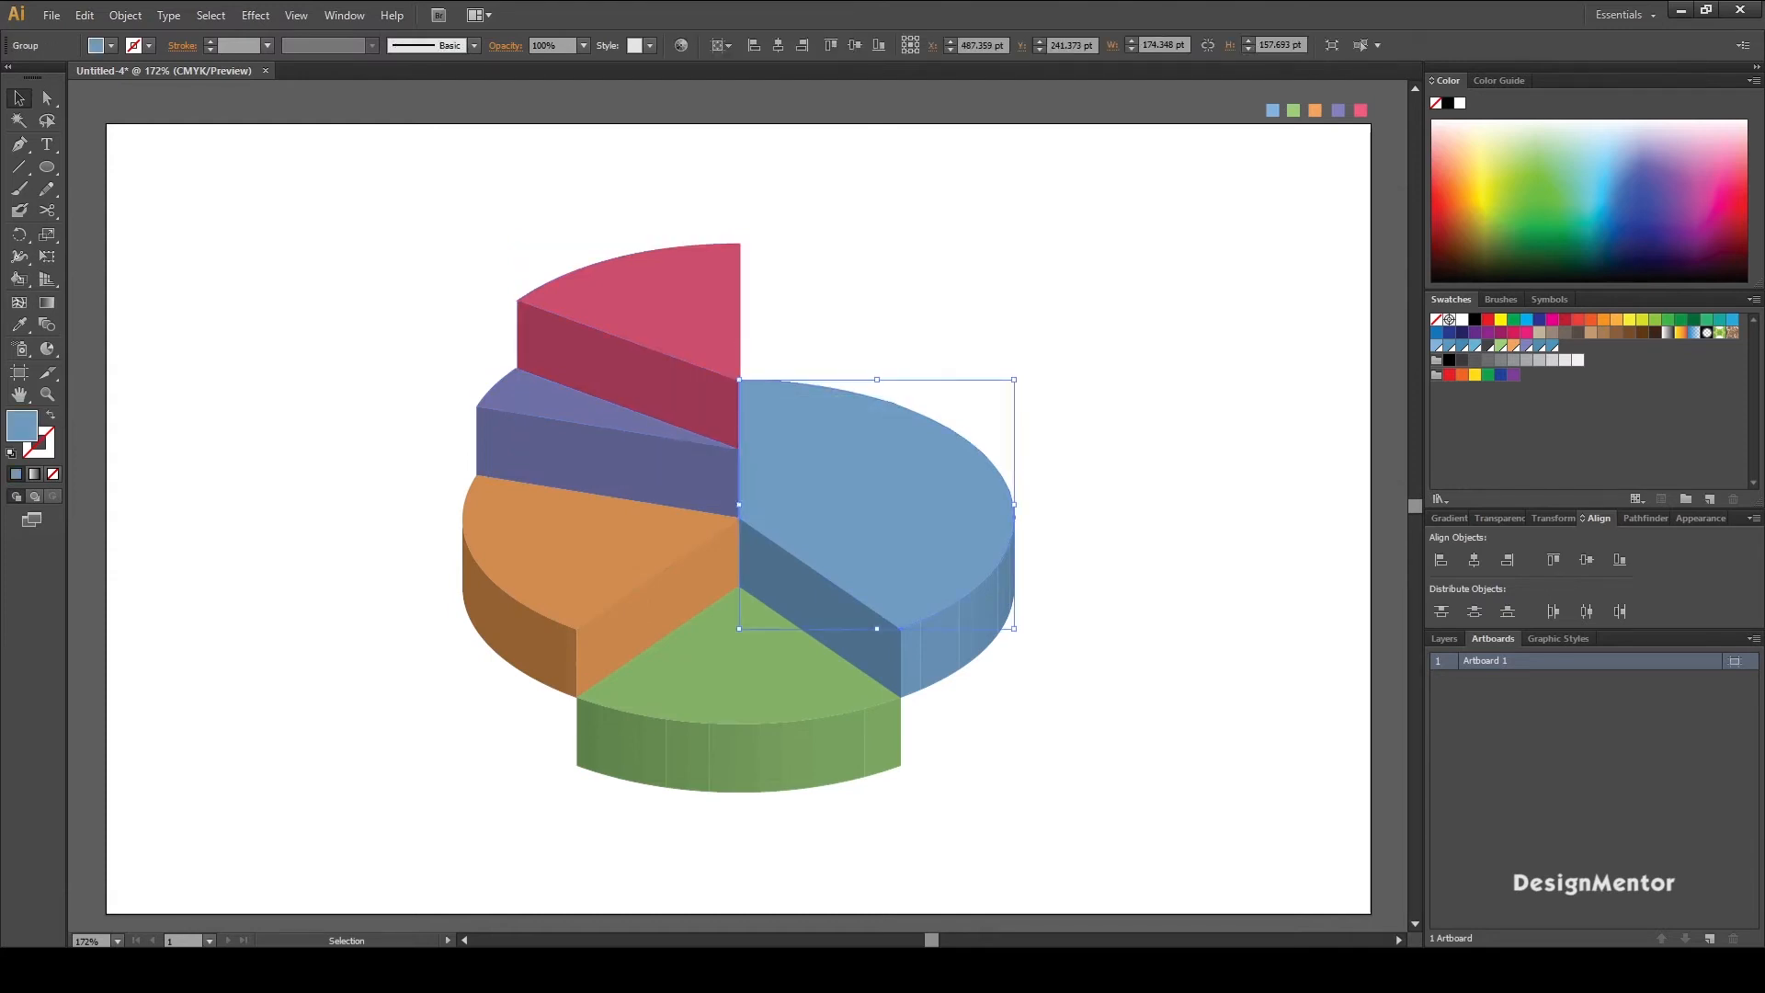
key("ctrl+shift+a")
left_click(932, 663)
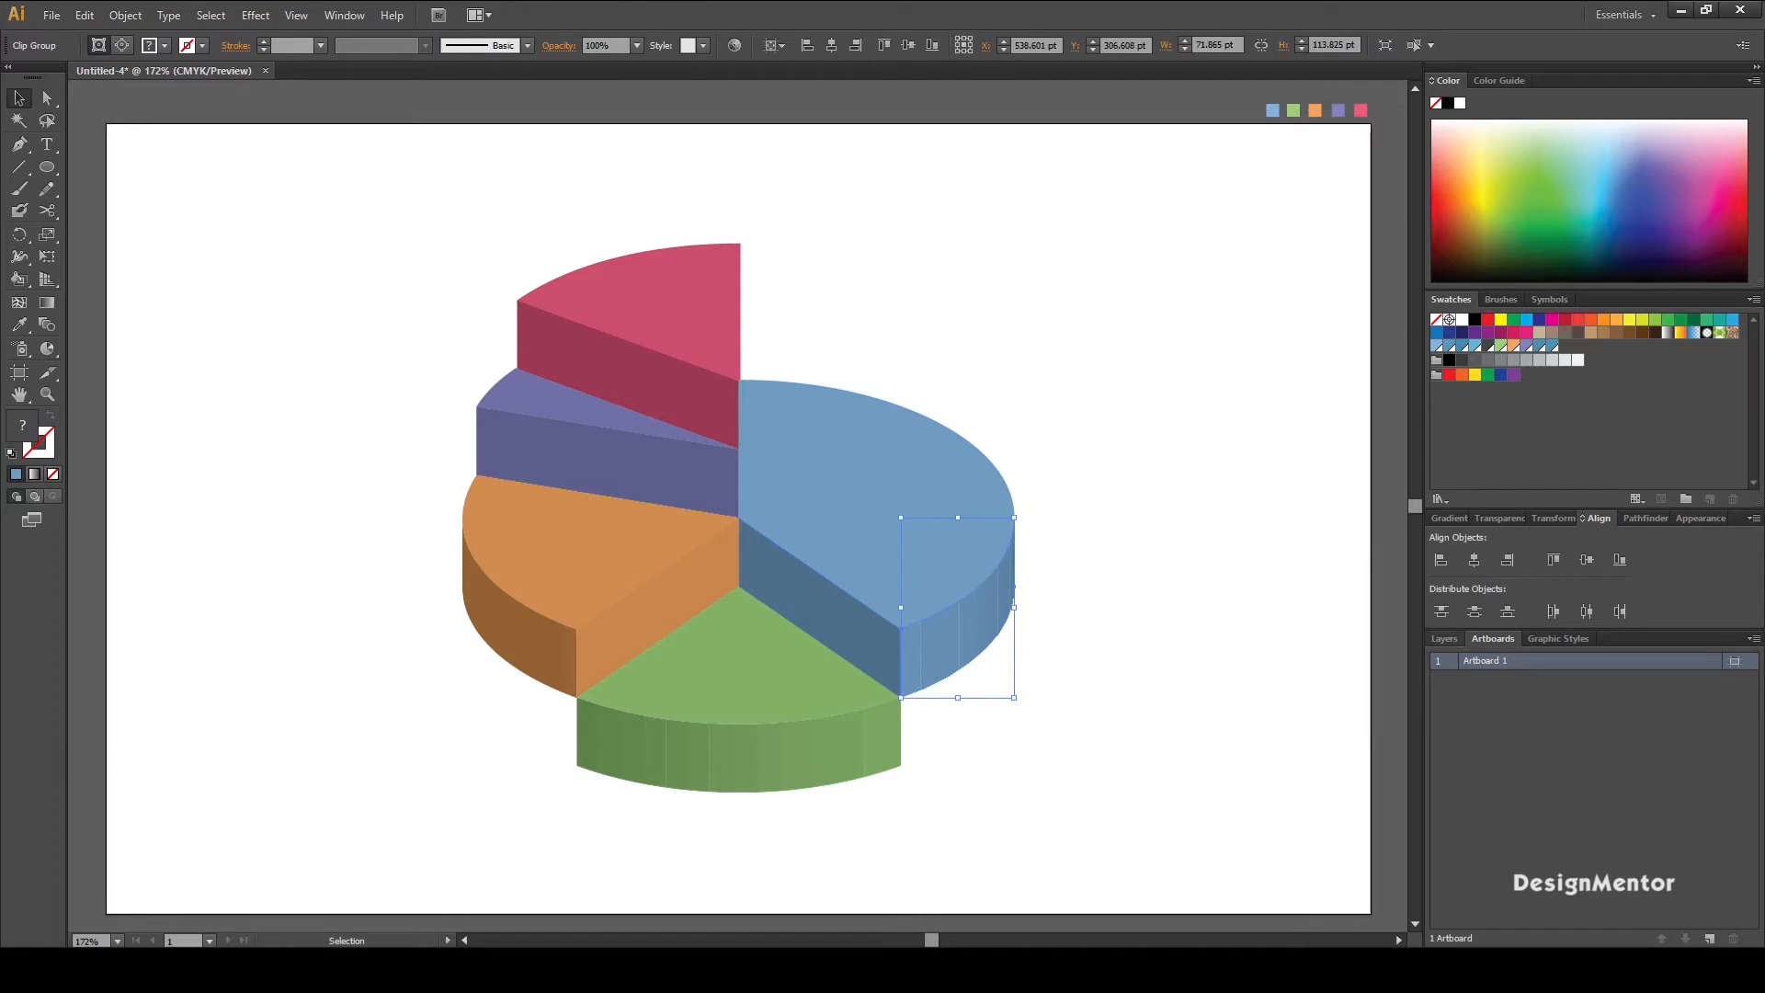
key("ctrl+shift+F9")
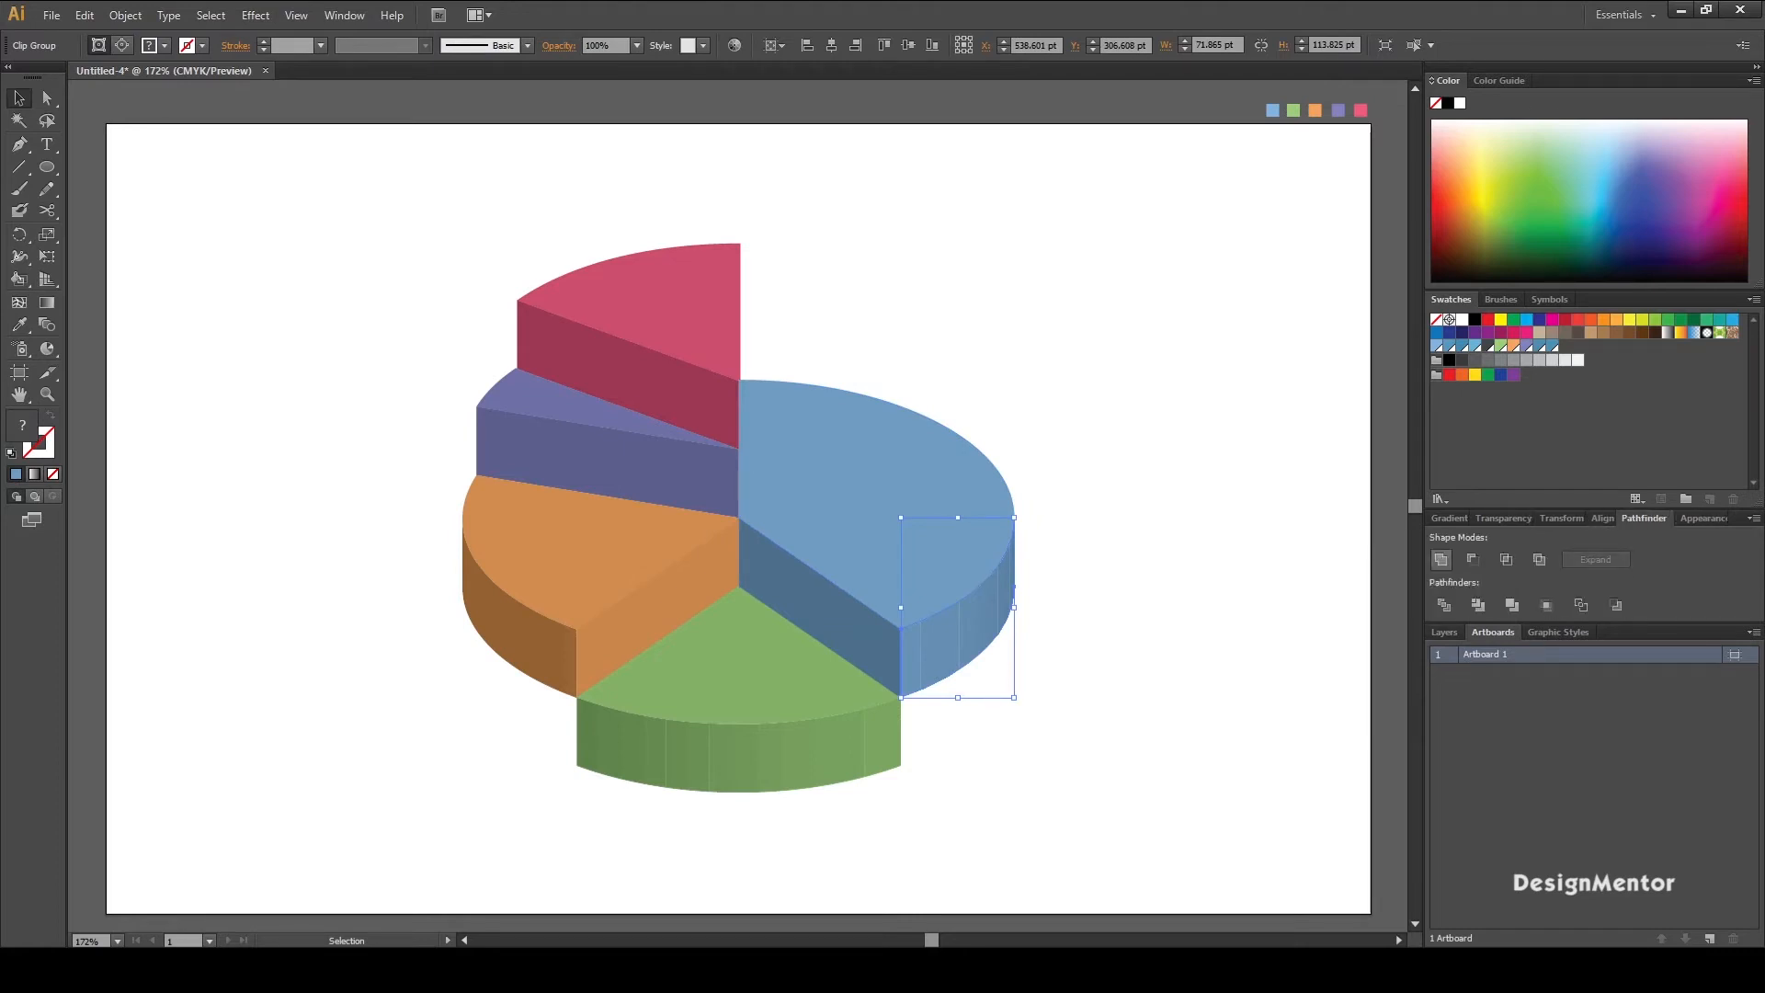
left_click(1441, 558)
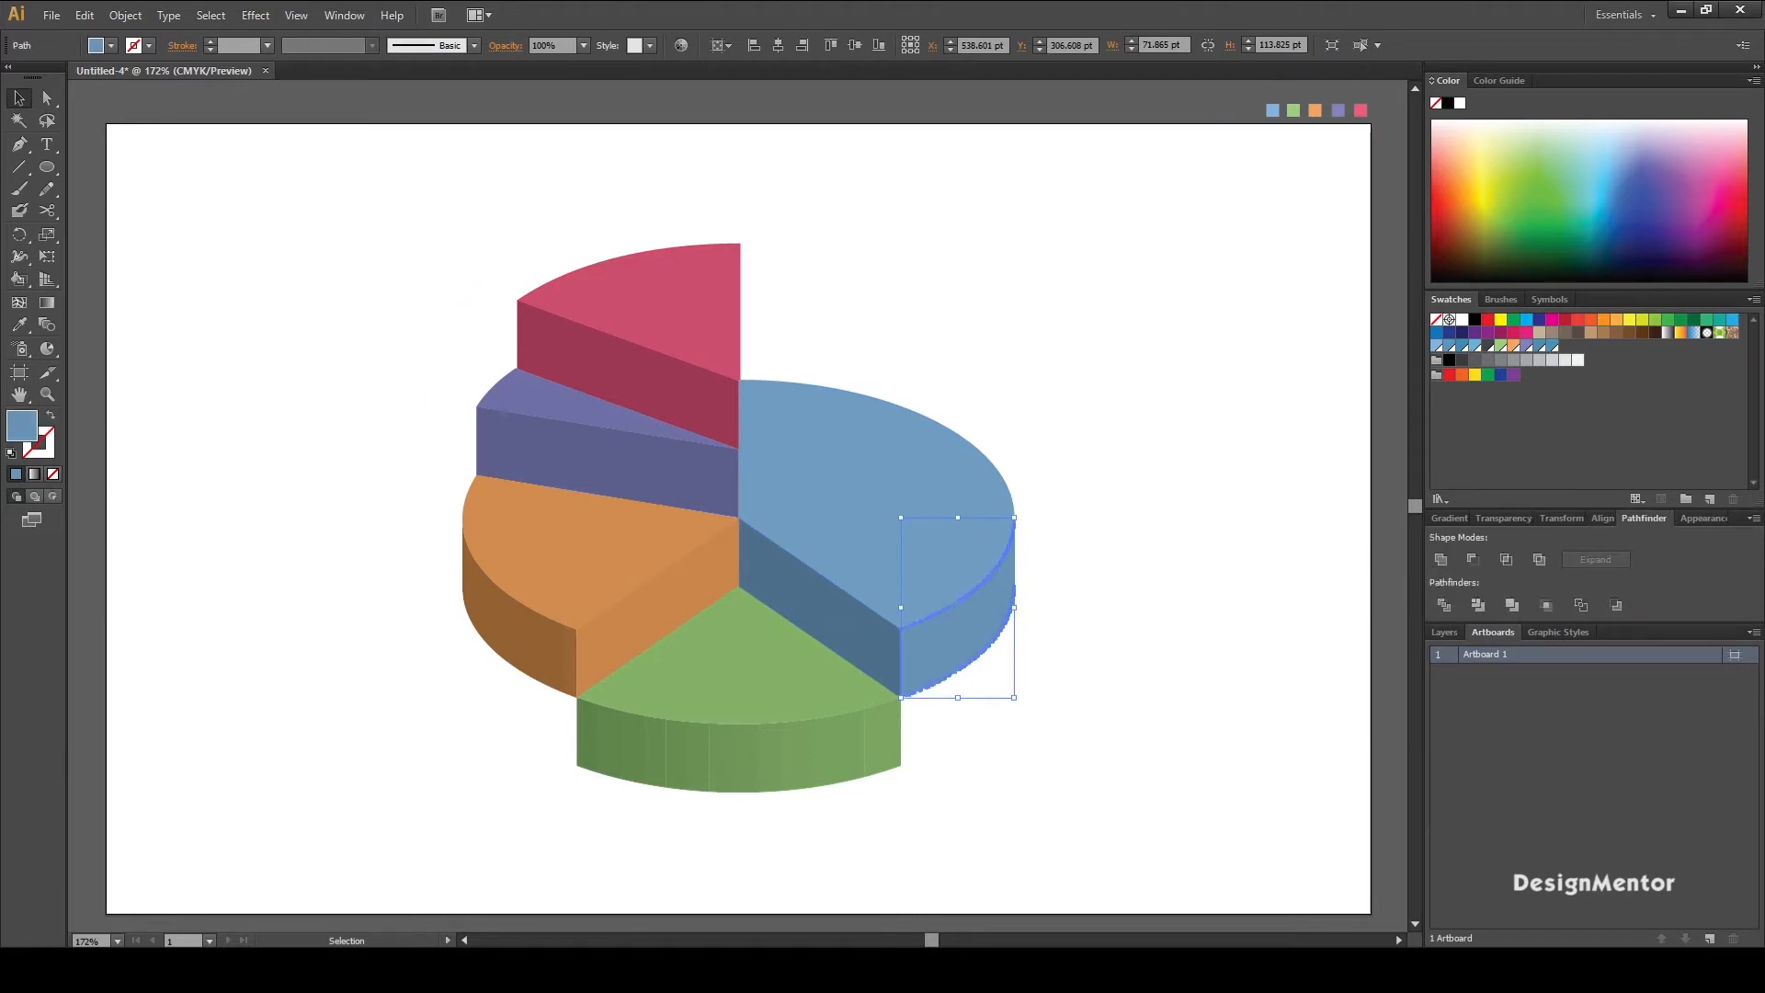
key("ctrl+shift+a")
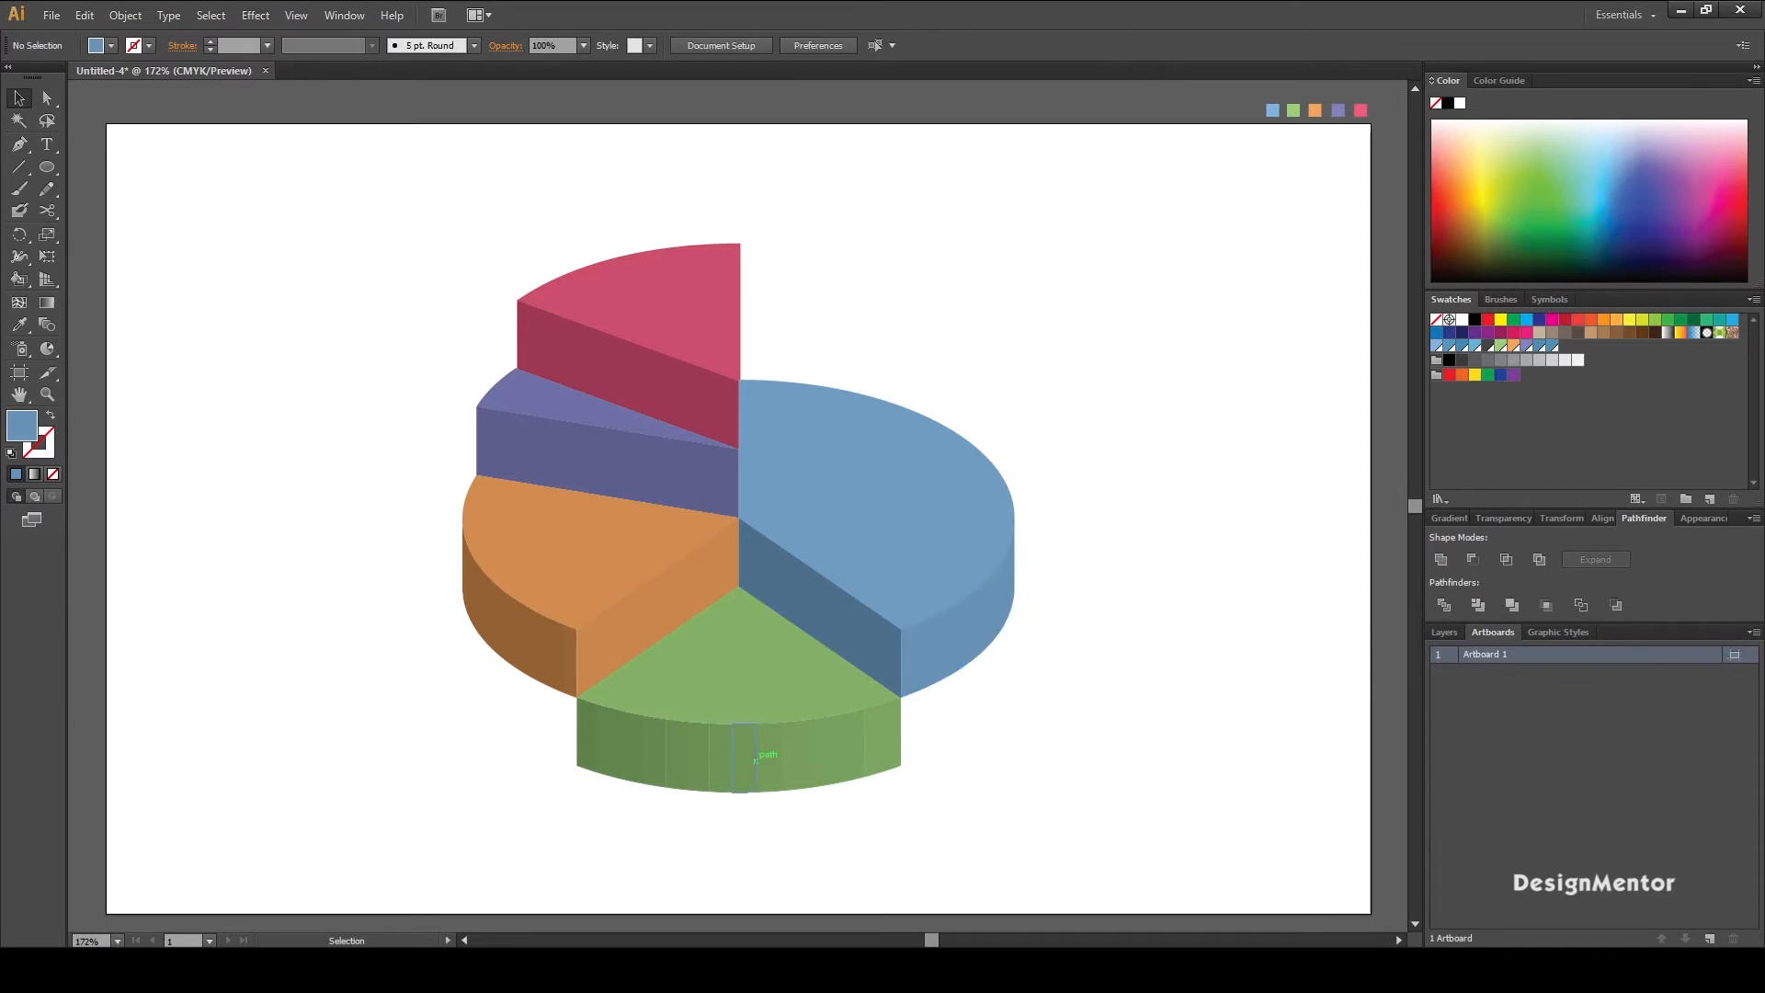
Step: Unite the strips of the green slice's curved front wall into a single shape
left_click(880, 748)
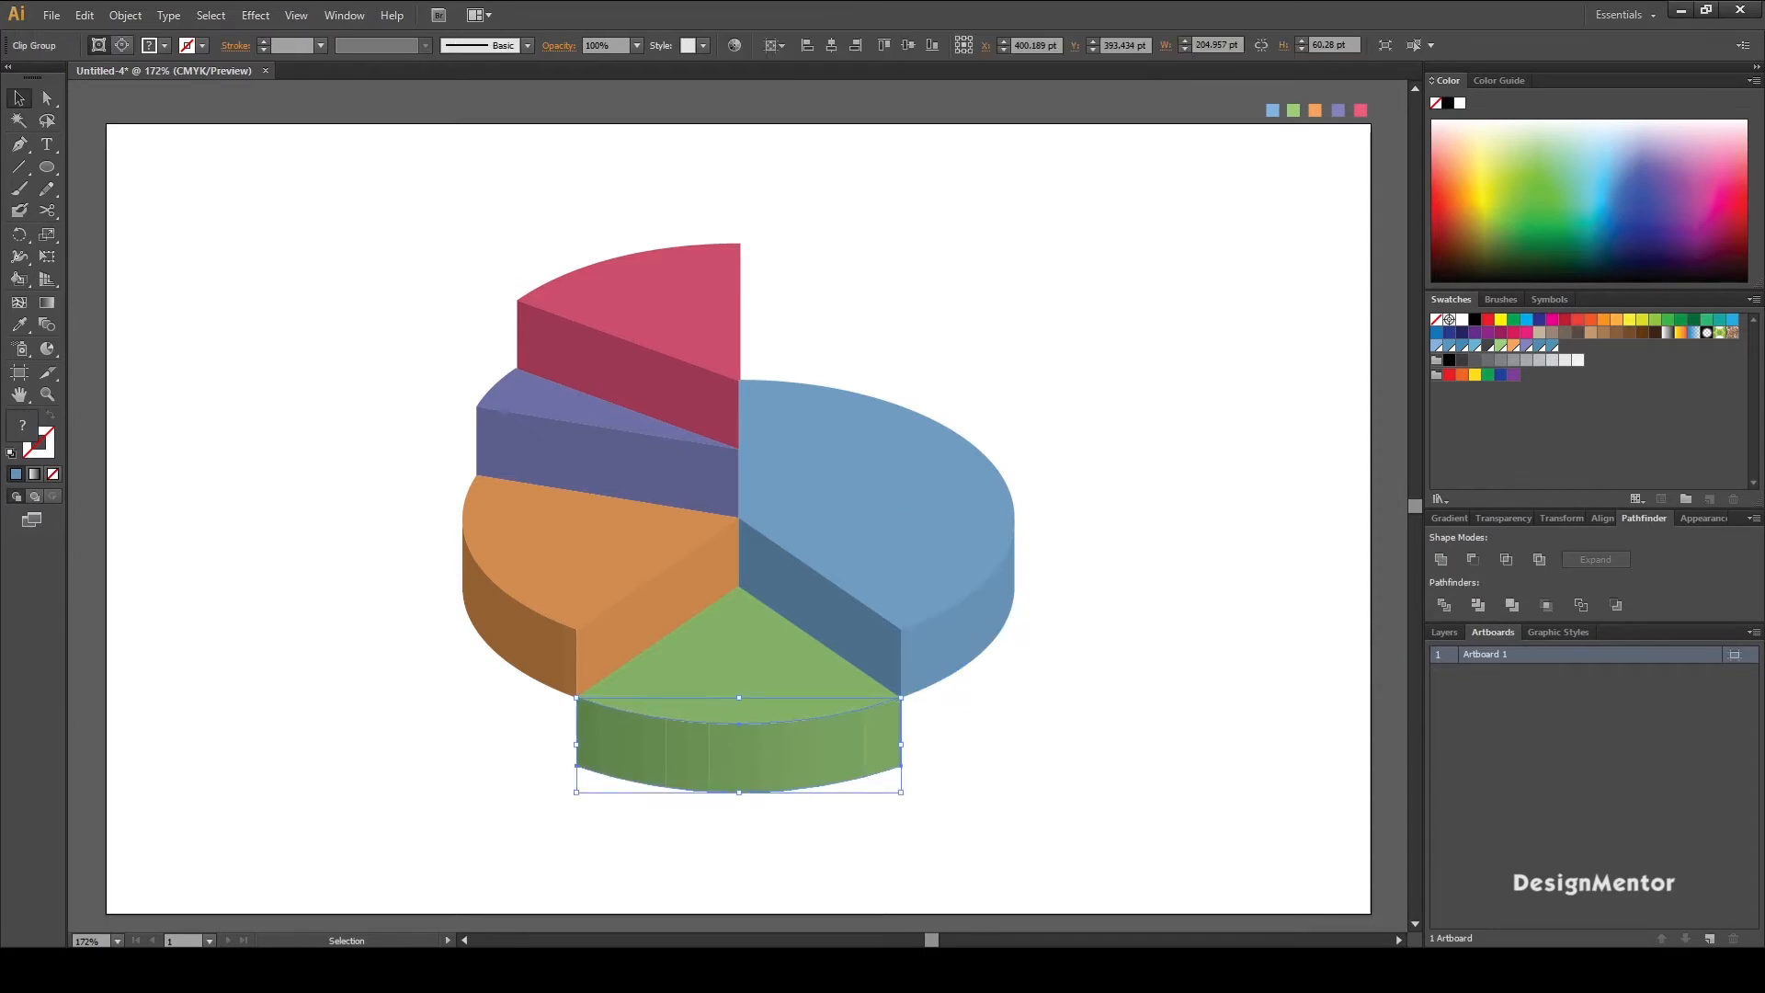
left_click(1440, 559)
key("ctrl+shift+a")
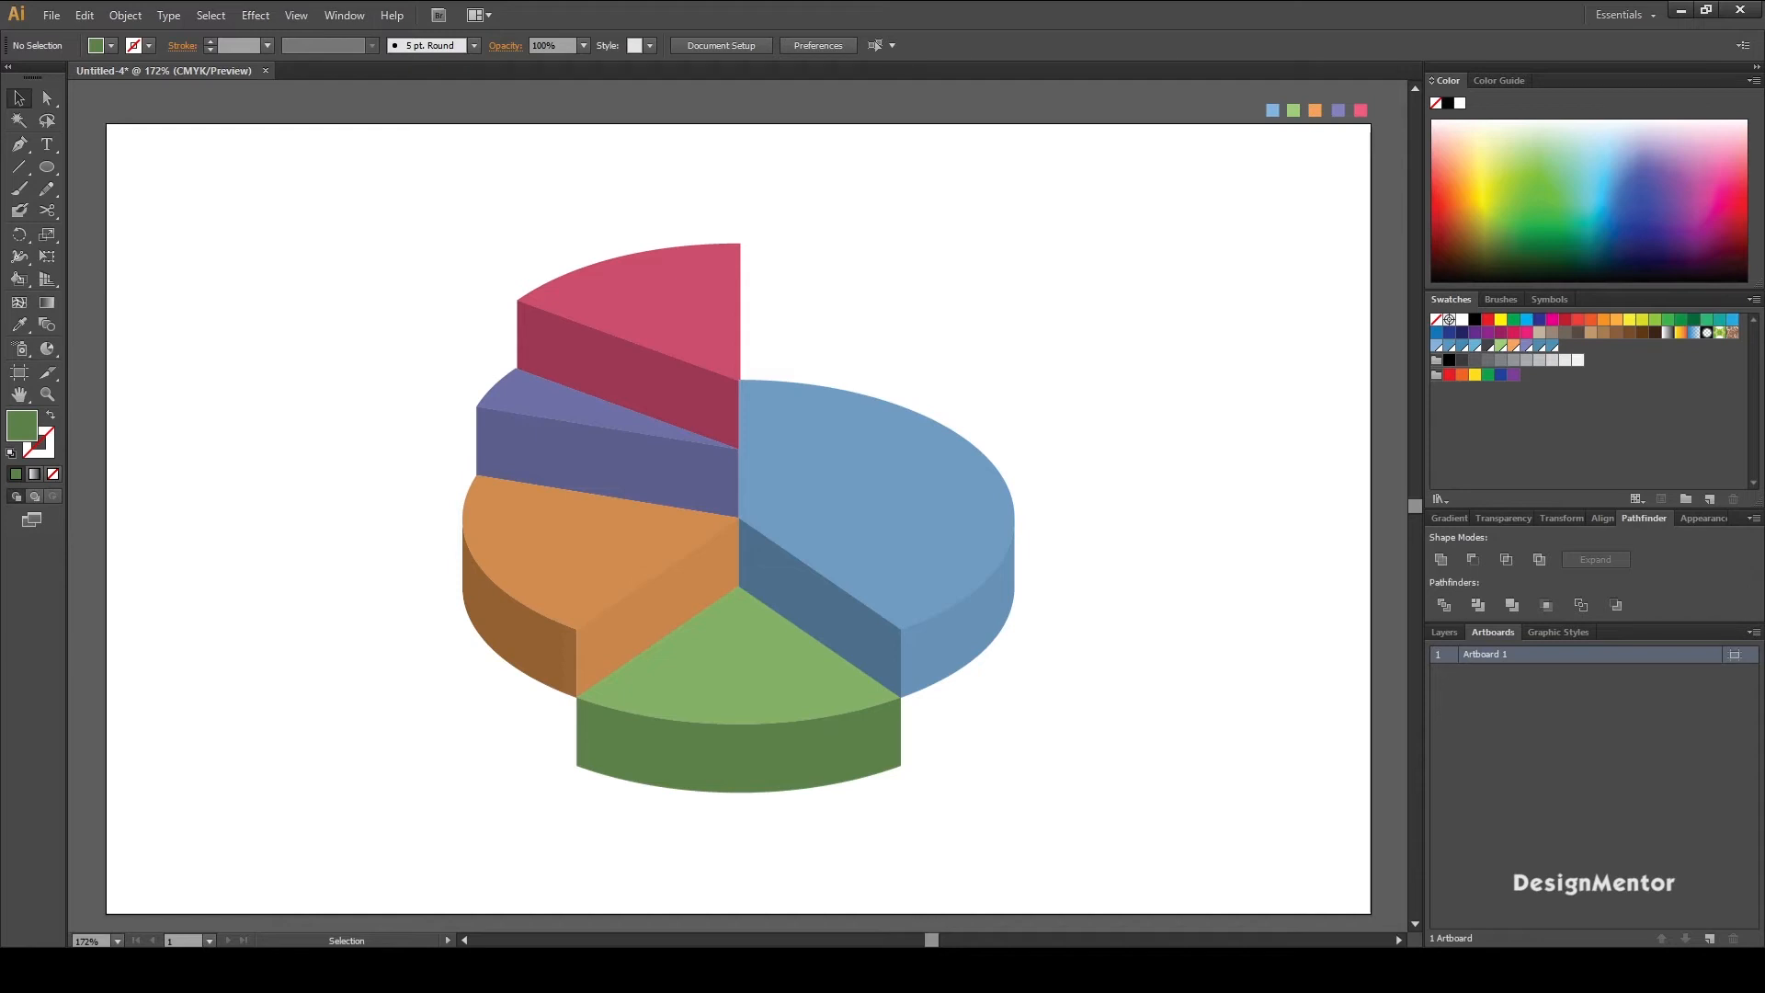
Step: Try shifting all faces of the blue slice 1 pt to the right
left_click(876, 504)
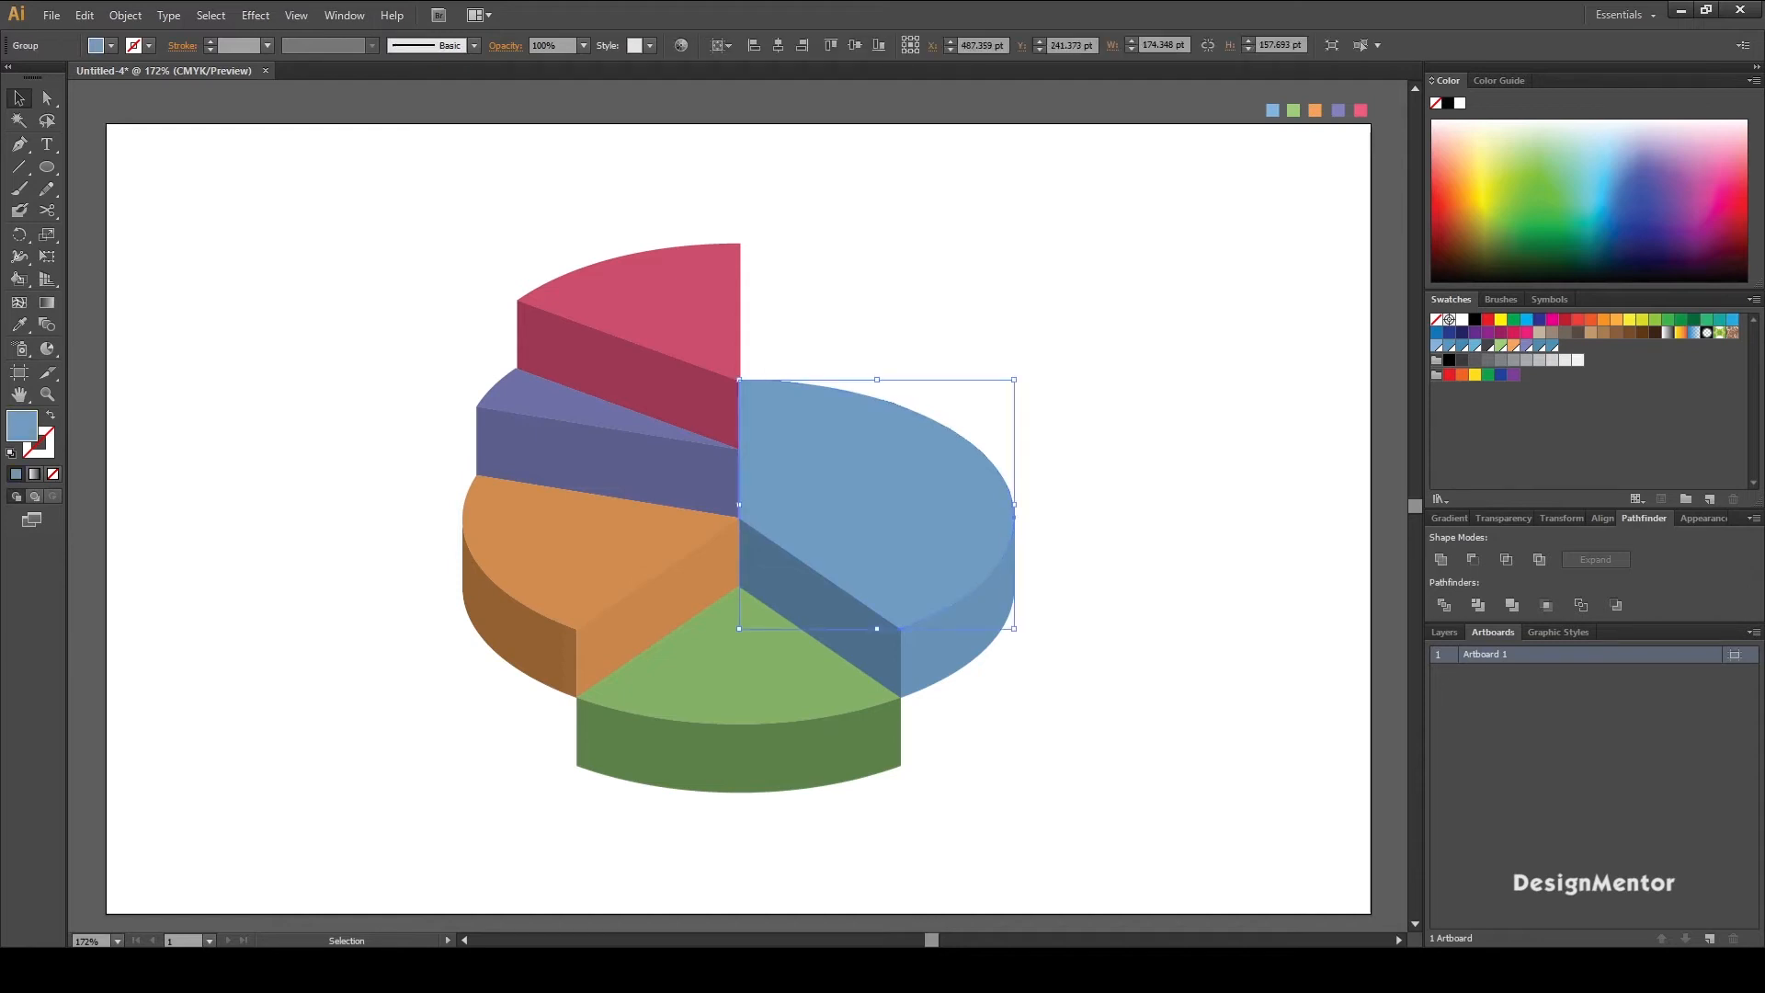
left_click_drag(1091, 395, 843, 616)
key("Right")
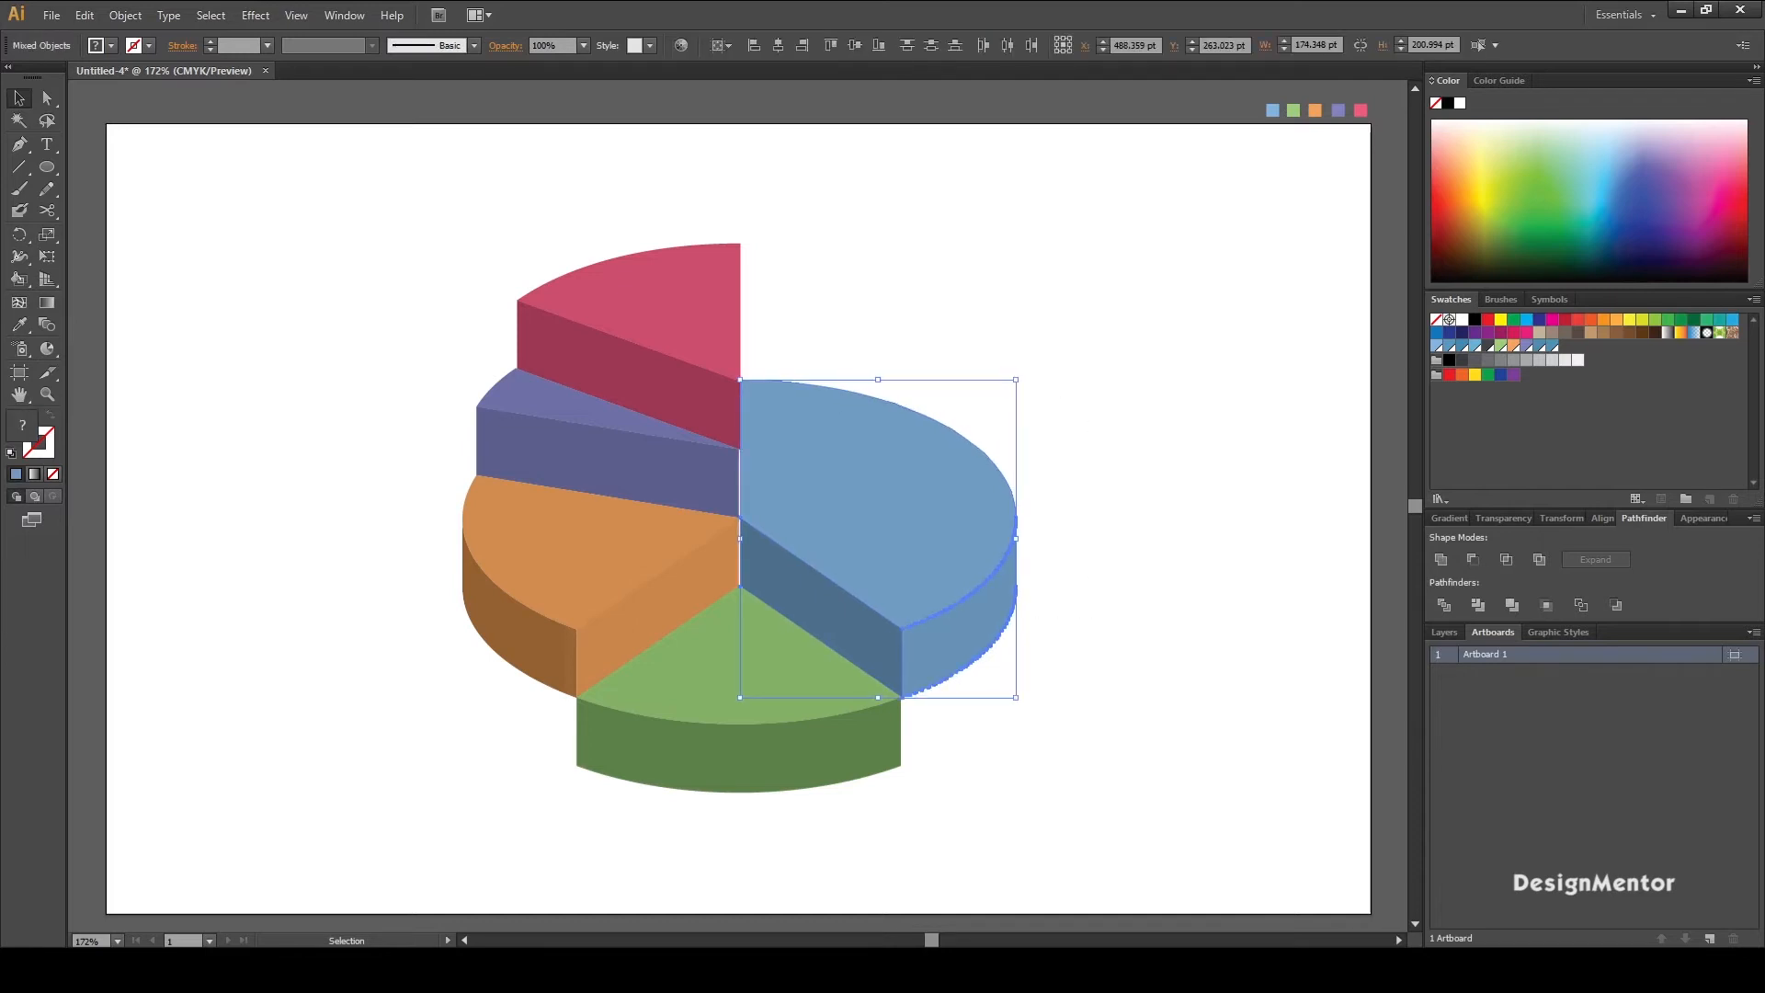
key("Left")
key("Right")
Step: Nudge both faces of the pink slice 1 pt to the left to line up with the pie's centre edge
left_click_drag(474, 241, 781, 353)
key("Left")
key("Left")
key("Right")
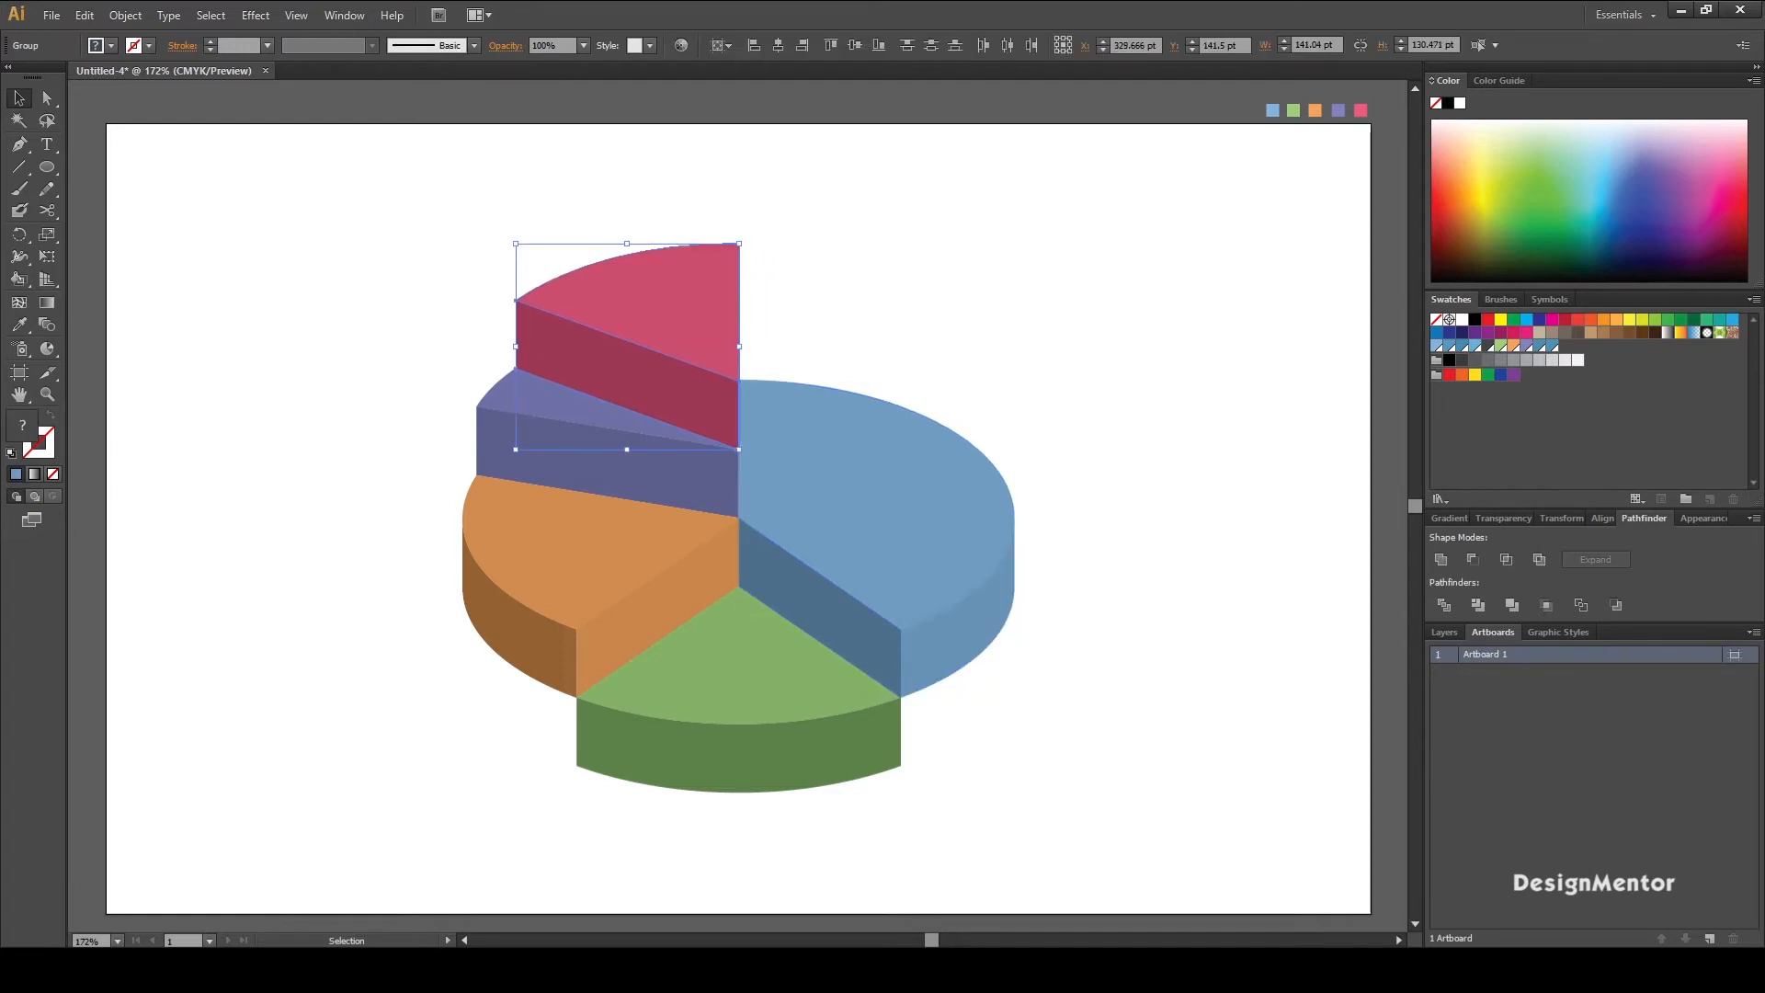
key("ctrl+shift+a")
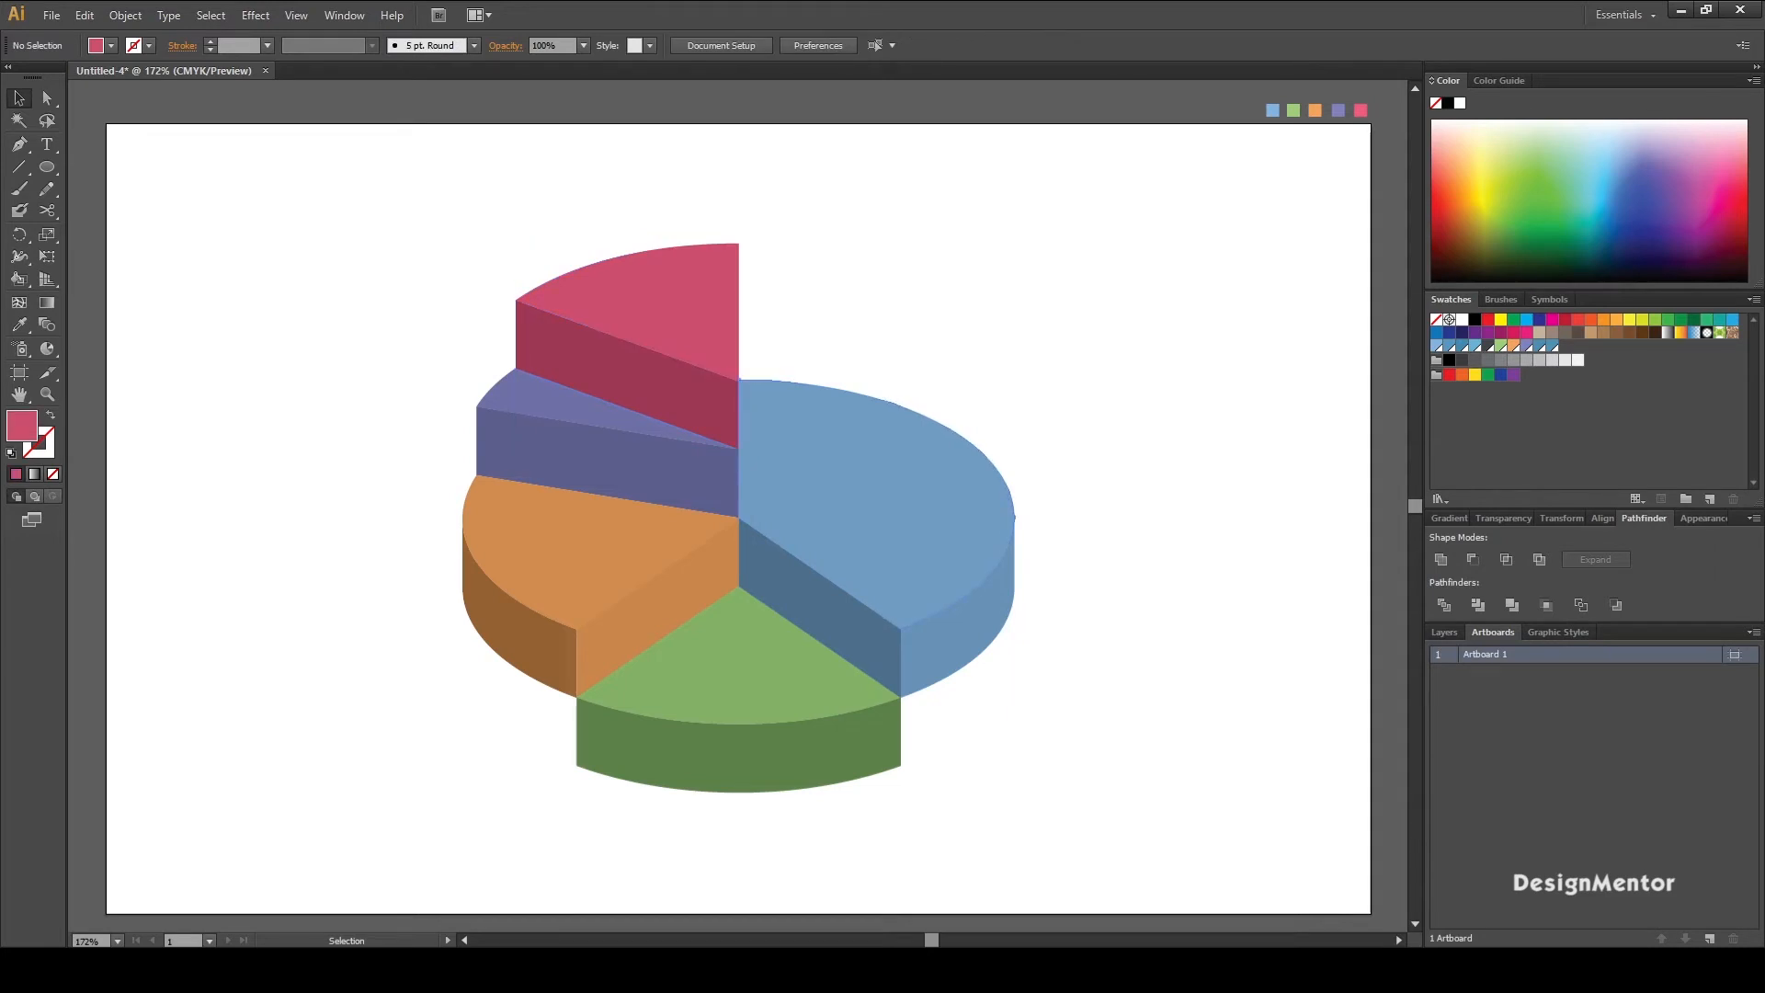
Step: Recolour the blue slice's top face with the light blue custom swatch
left_click(876, 504)
left_click(1435, 346)
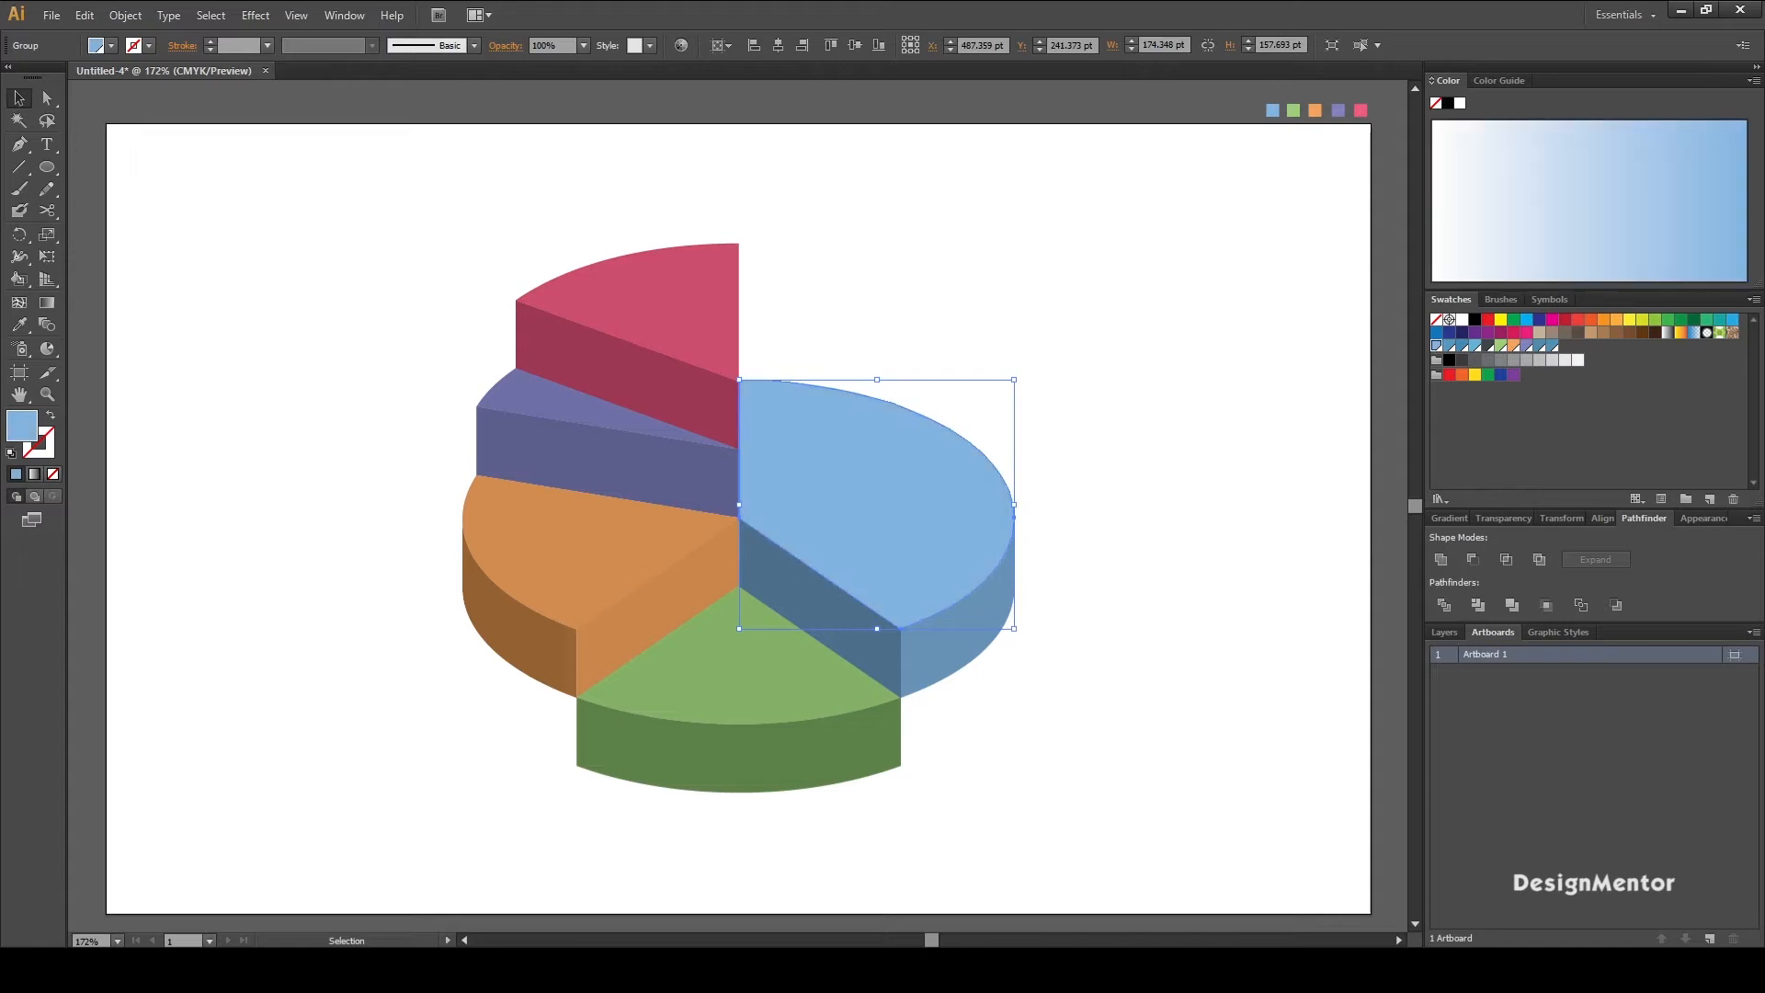
key("ctrl+shift+a")
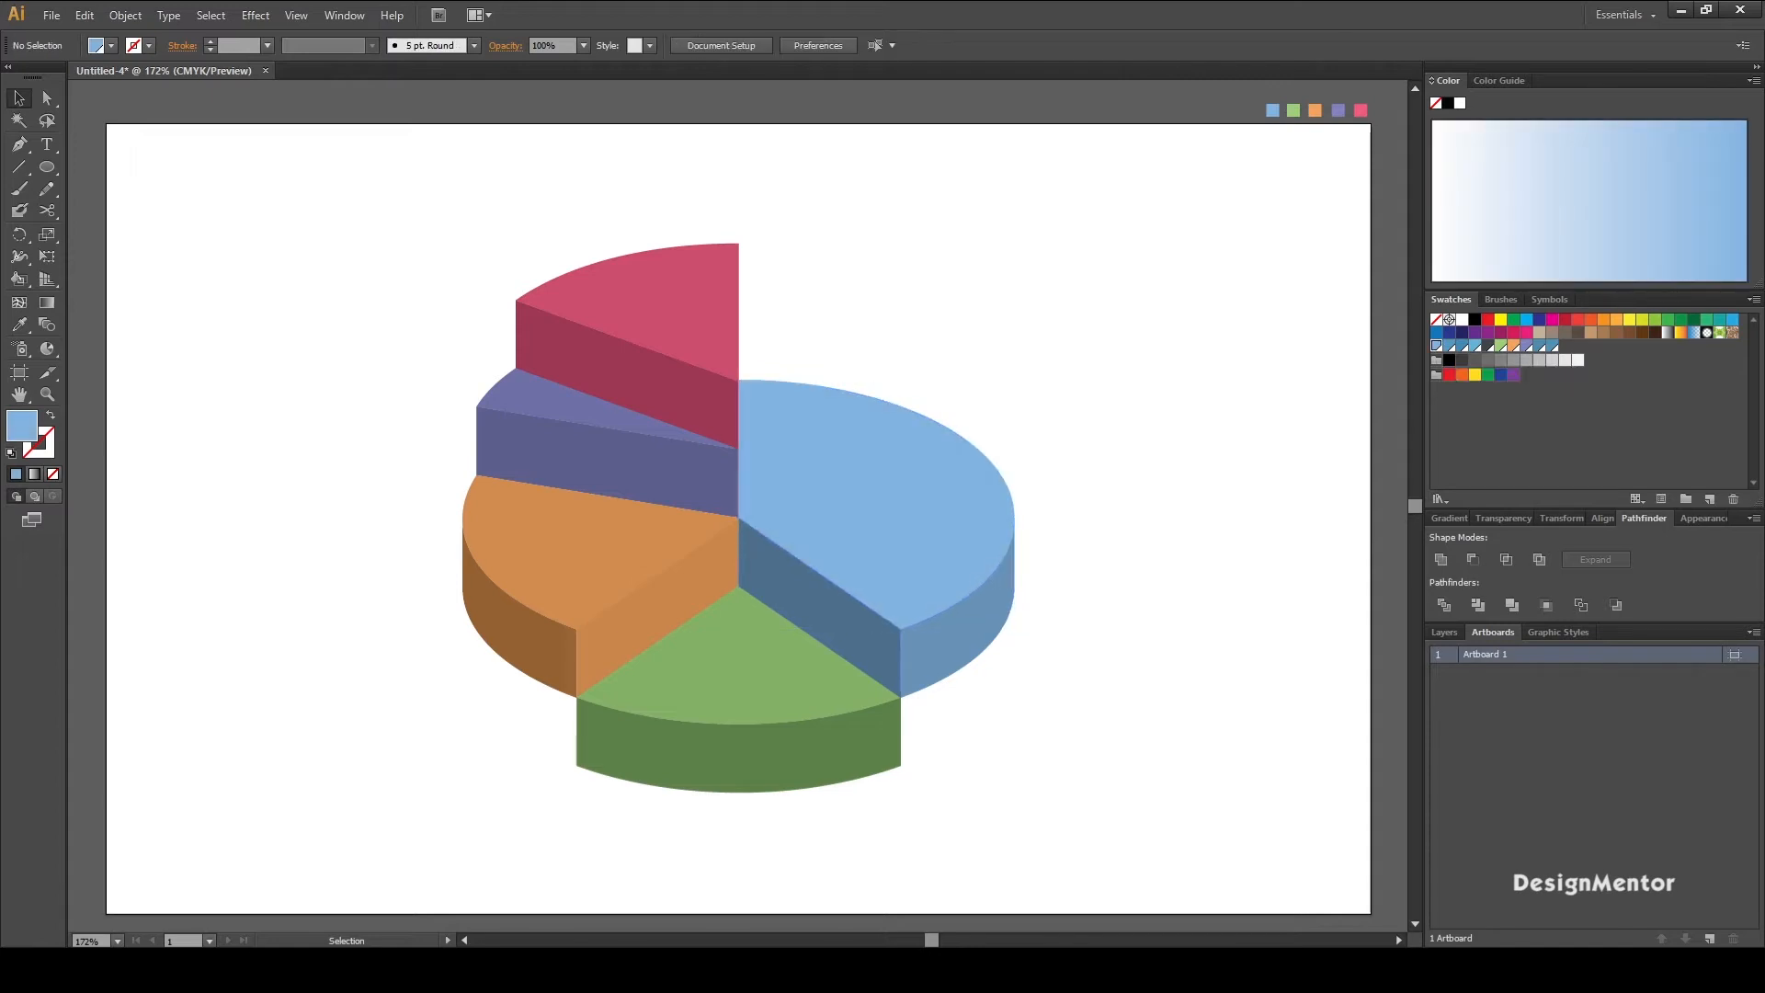
Step: Try a darker blue swatch and a lighter cyan-blue swatch on the blue slice's flat cut face
left_click(819, 607)
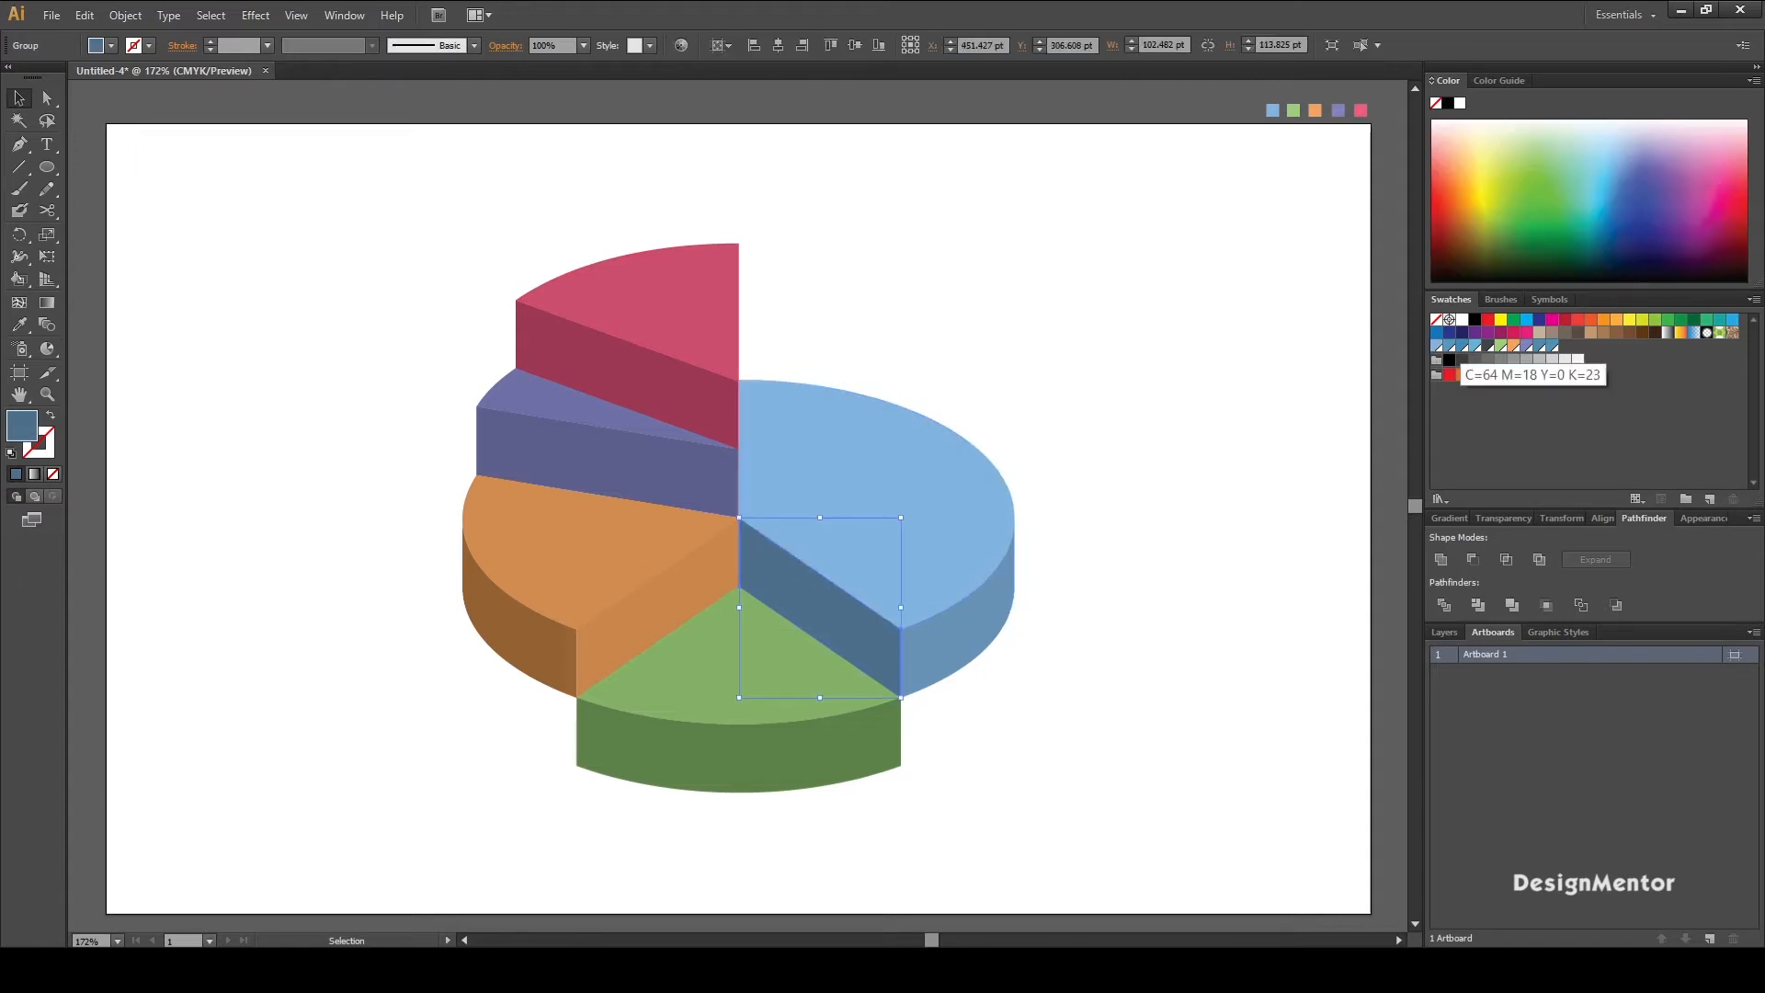
left_click(1461, 346)
left_click(1033, 599)
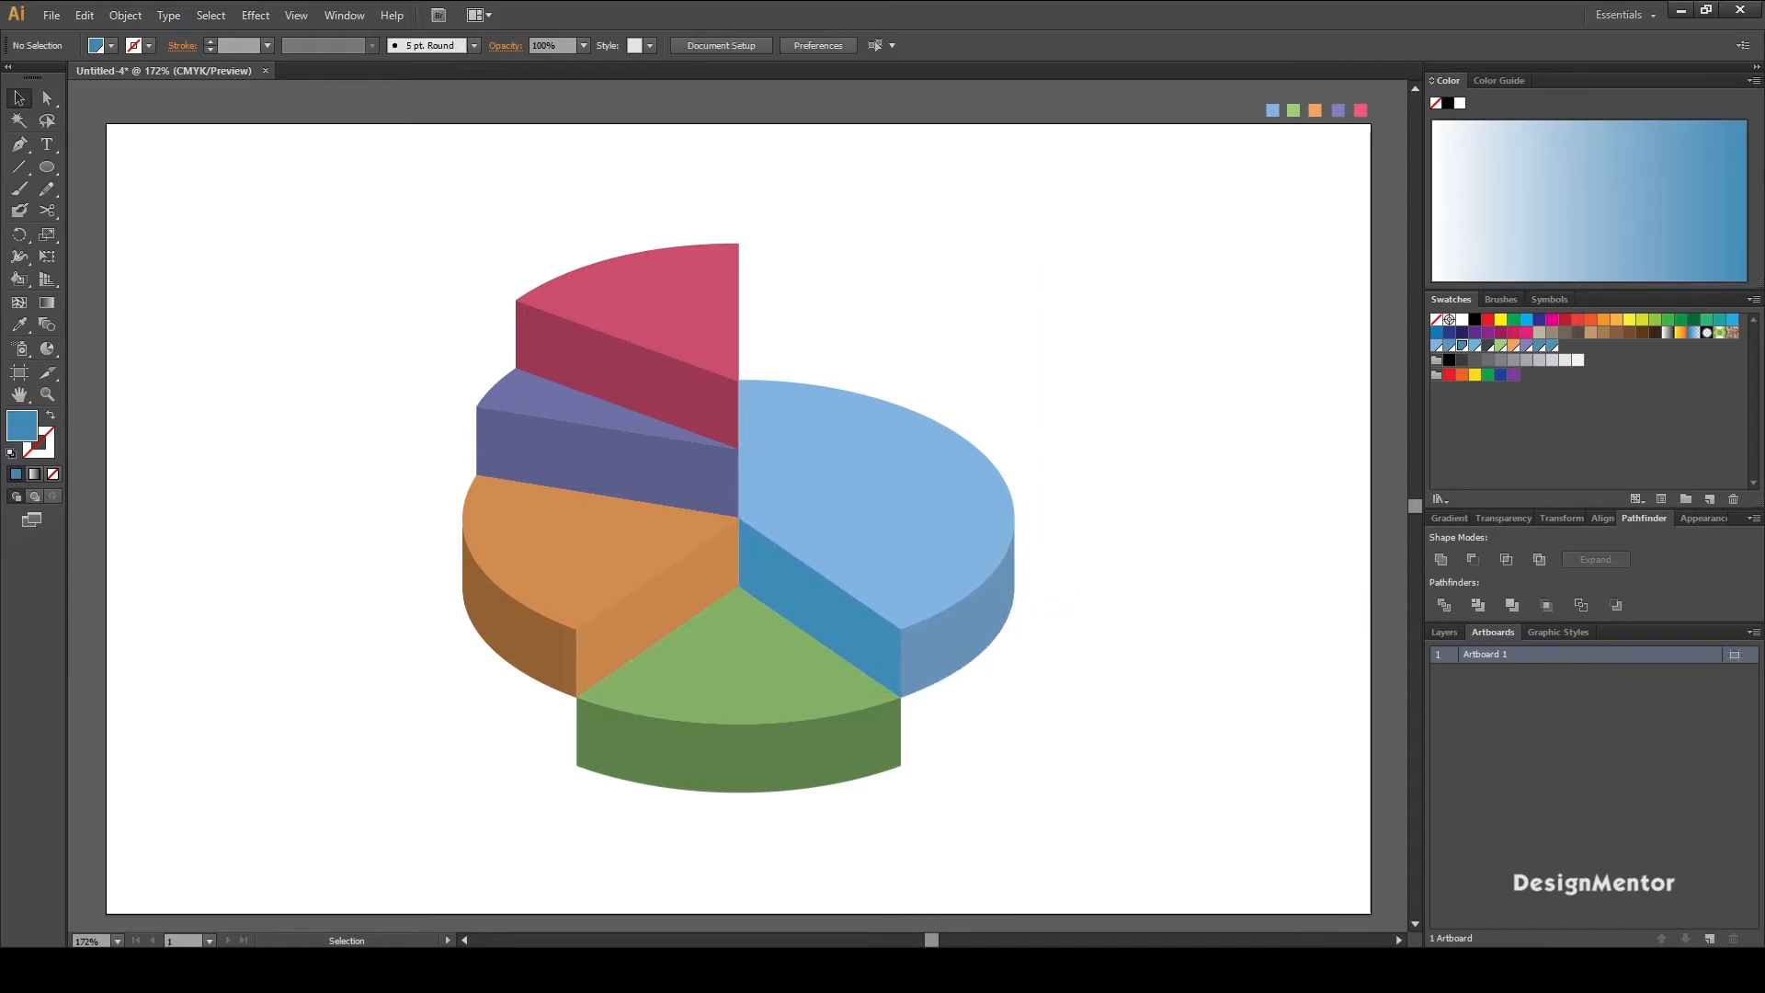
left_click(820, 608)
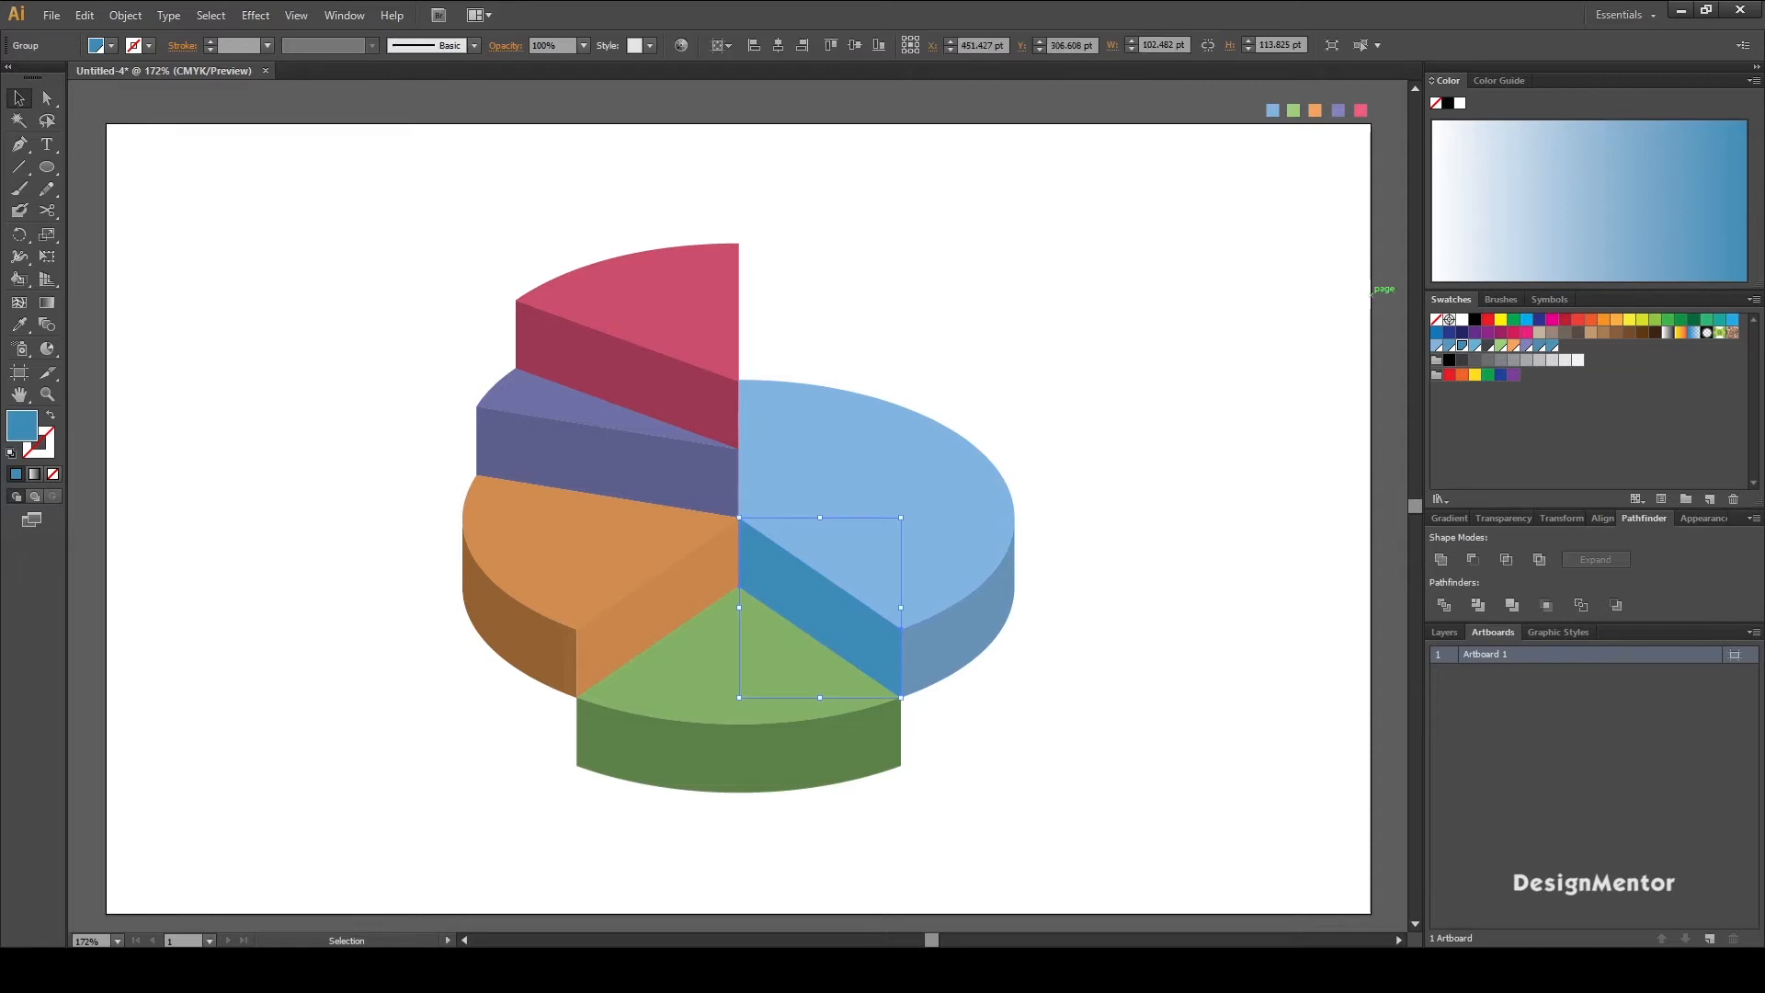
left_click(1474, 345)
key("ctrl+shift+a")
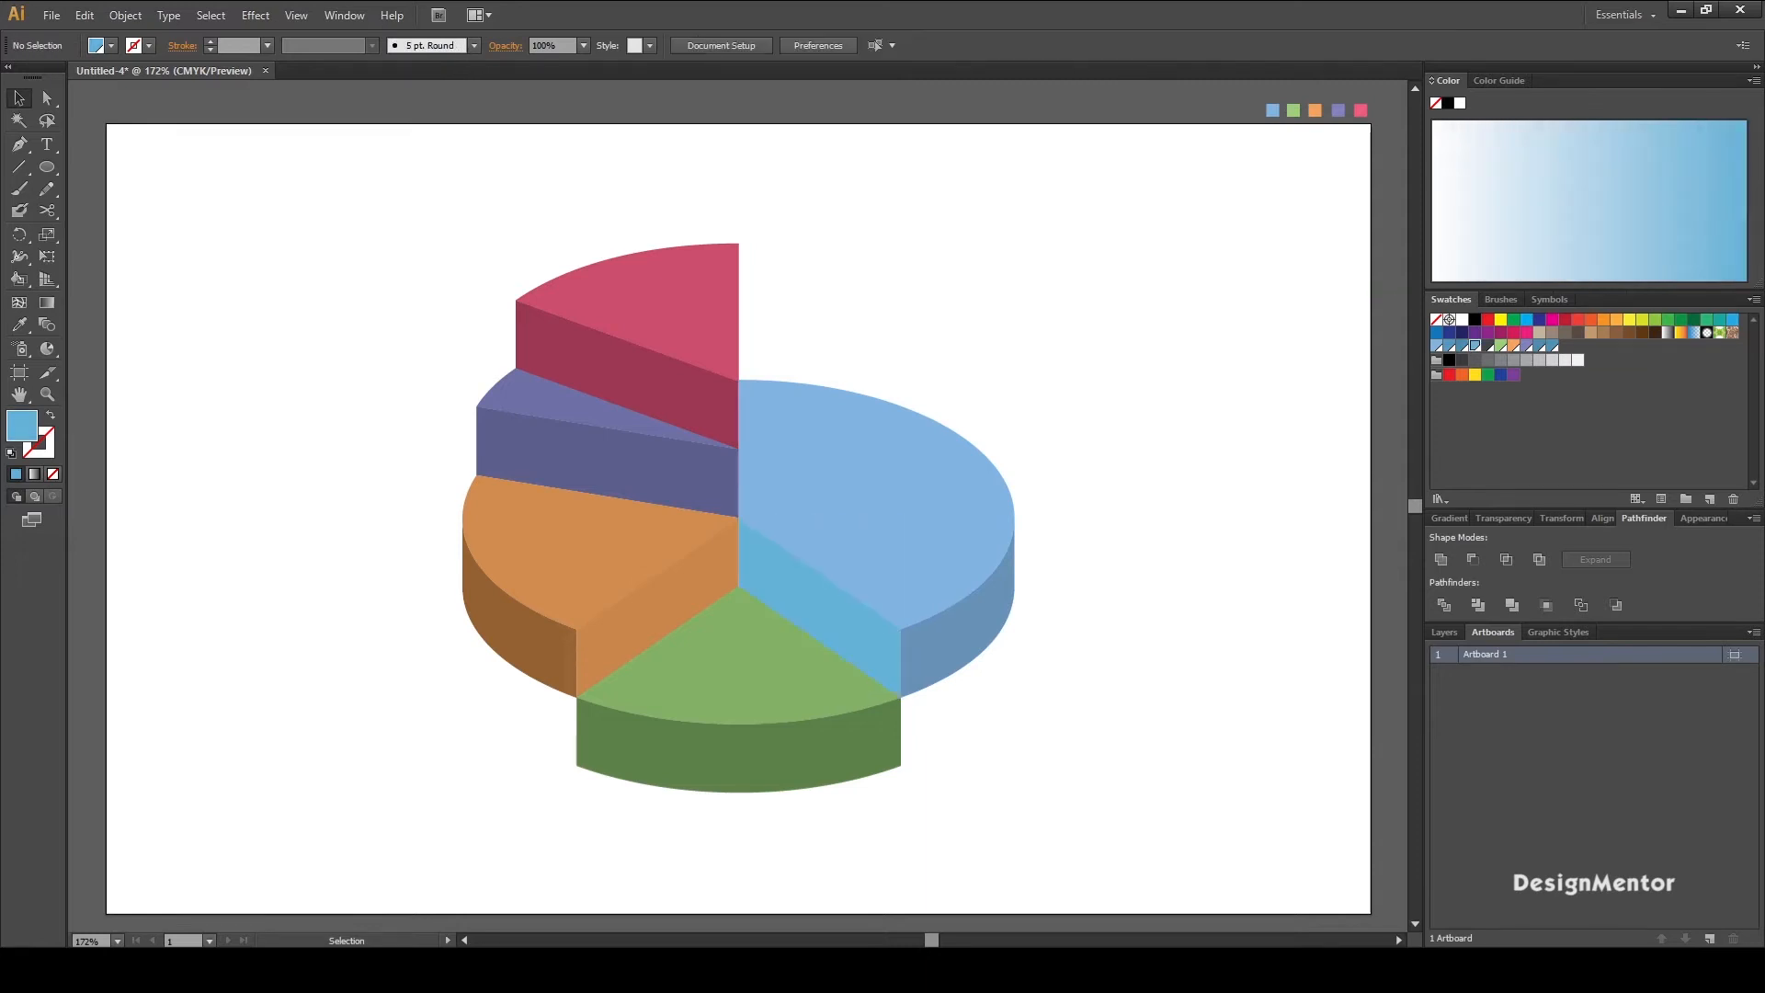
Step: Recolour the blue slice's flat cut face with the medium blue custom swatch
left_click(820, 607)
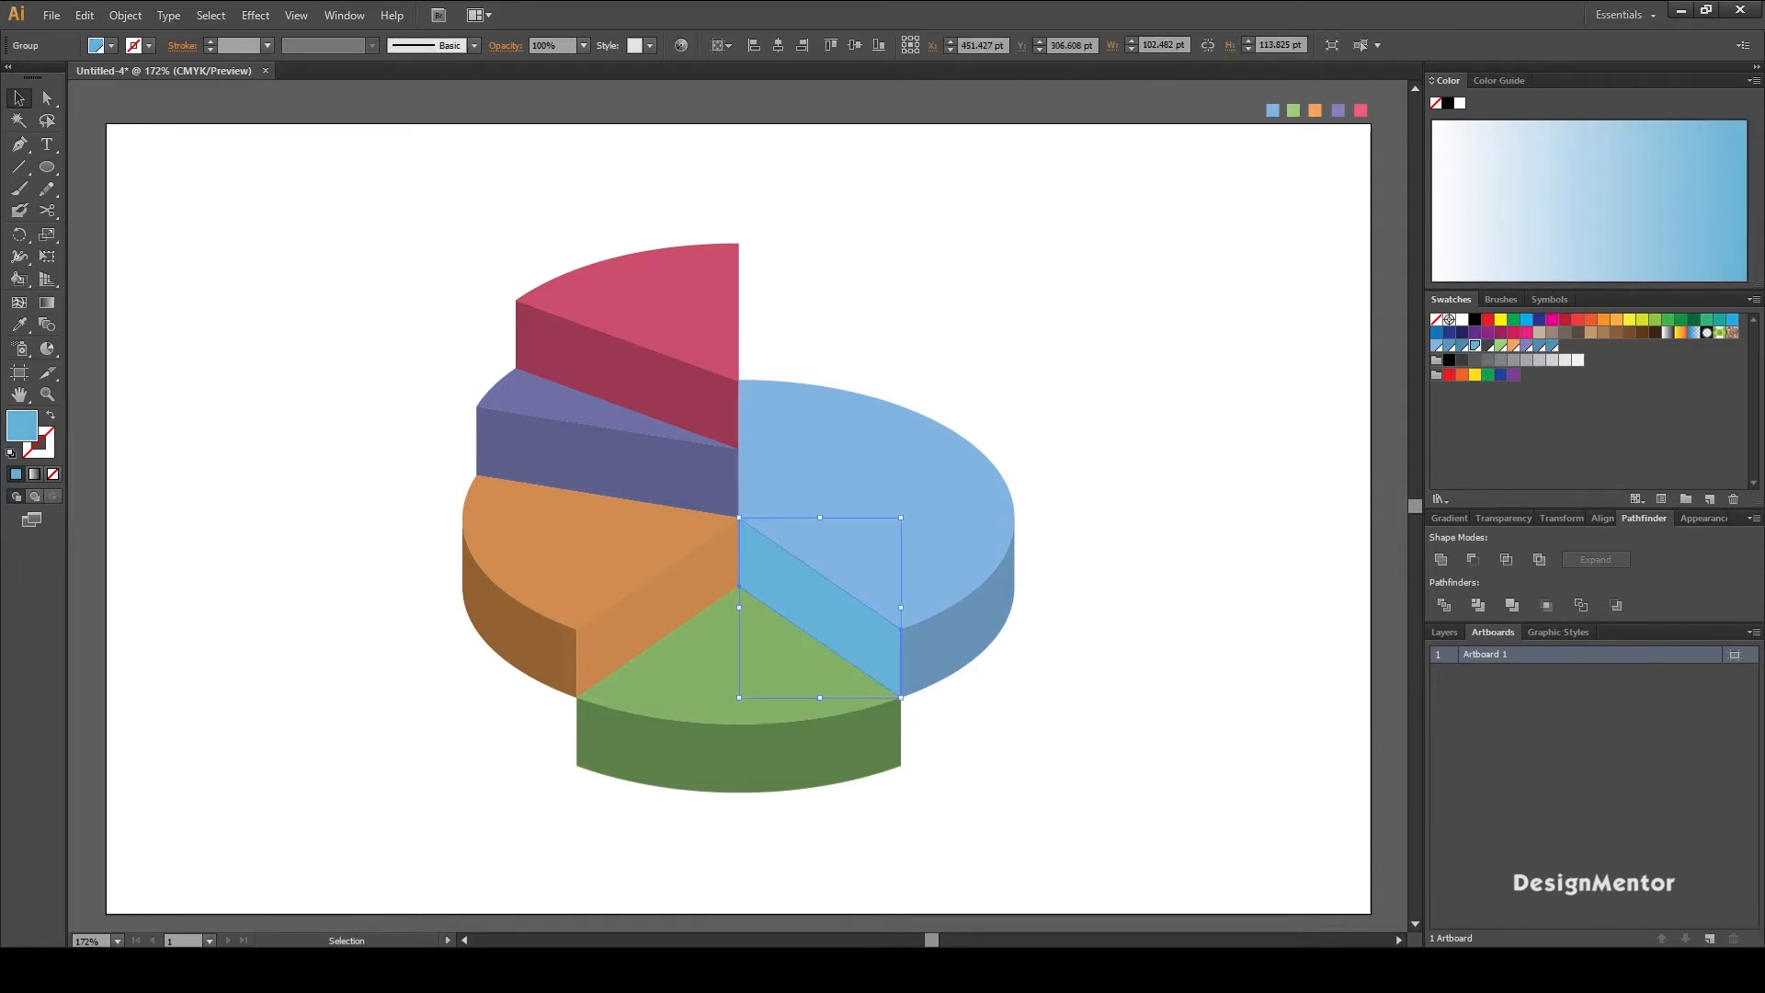
left_click(1441, 345)
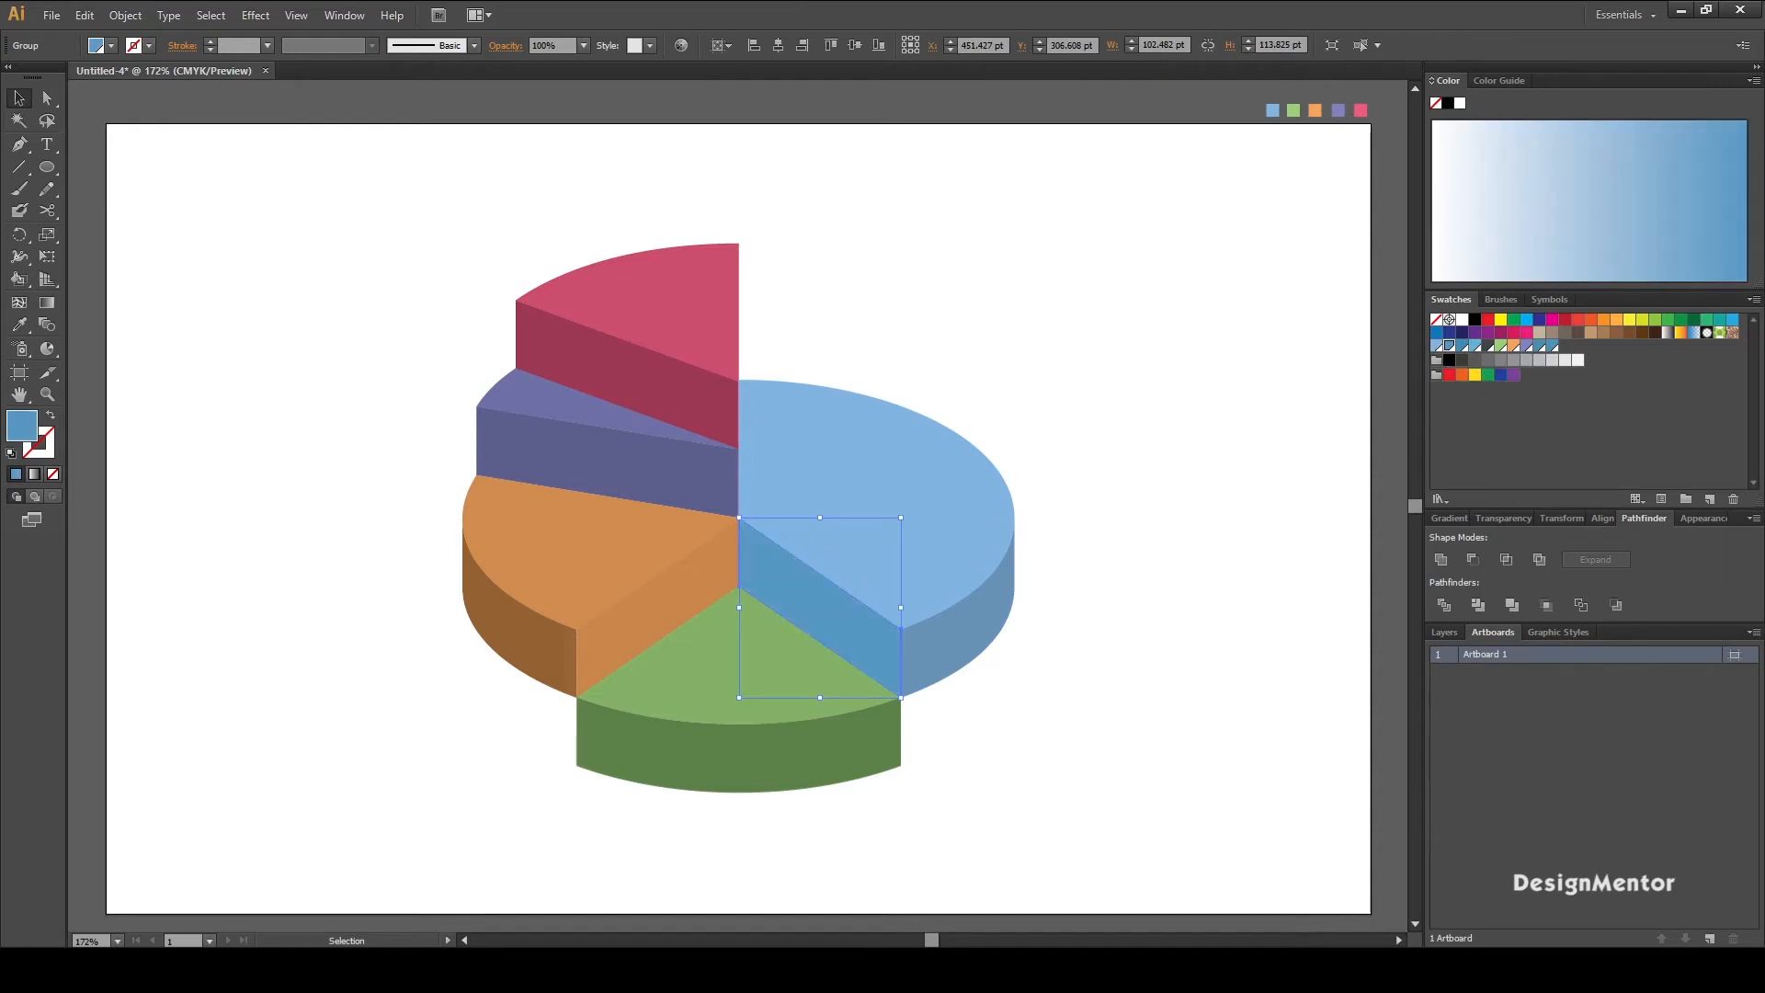
key("ctrl+shift+a")
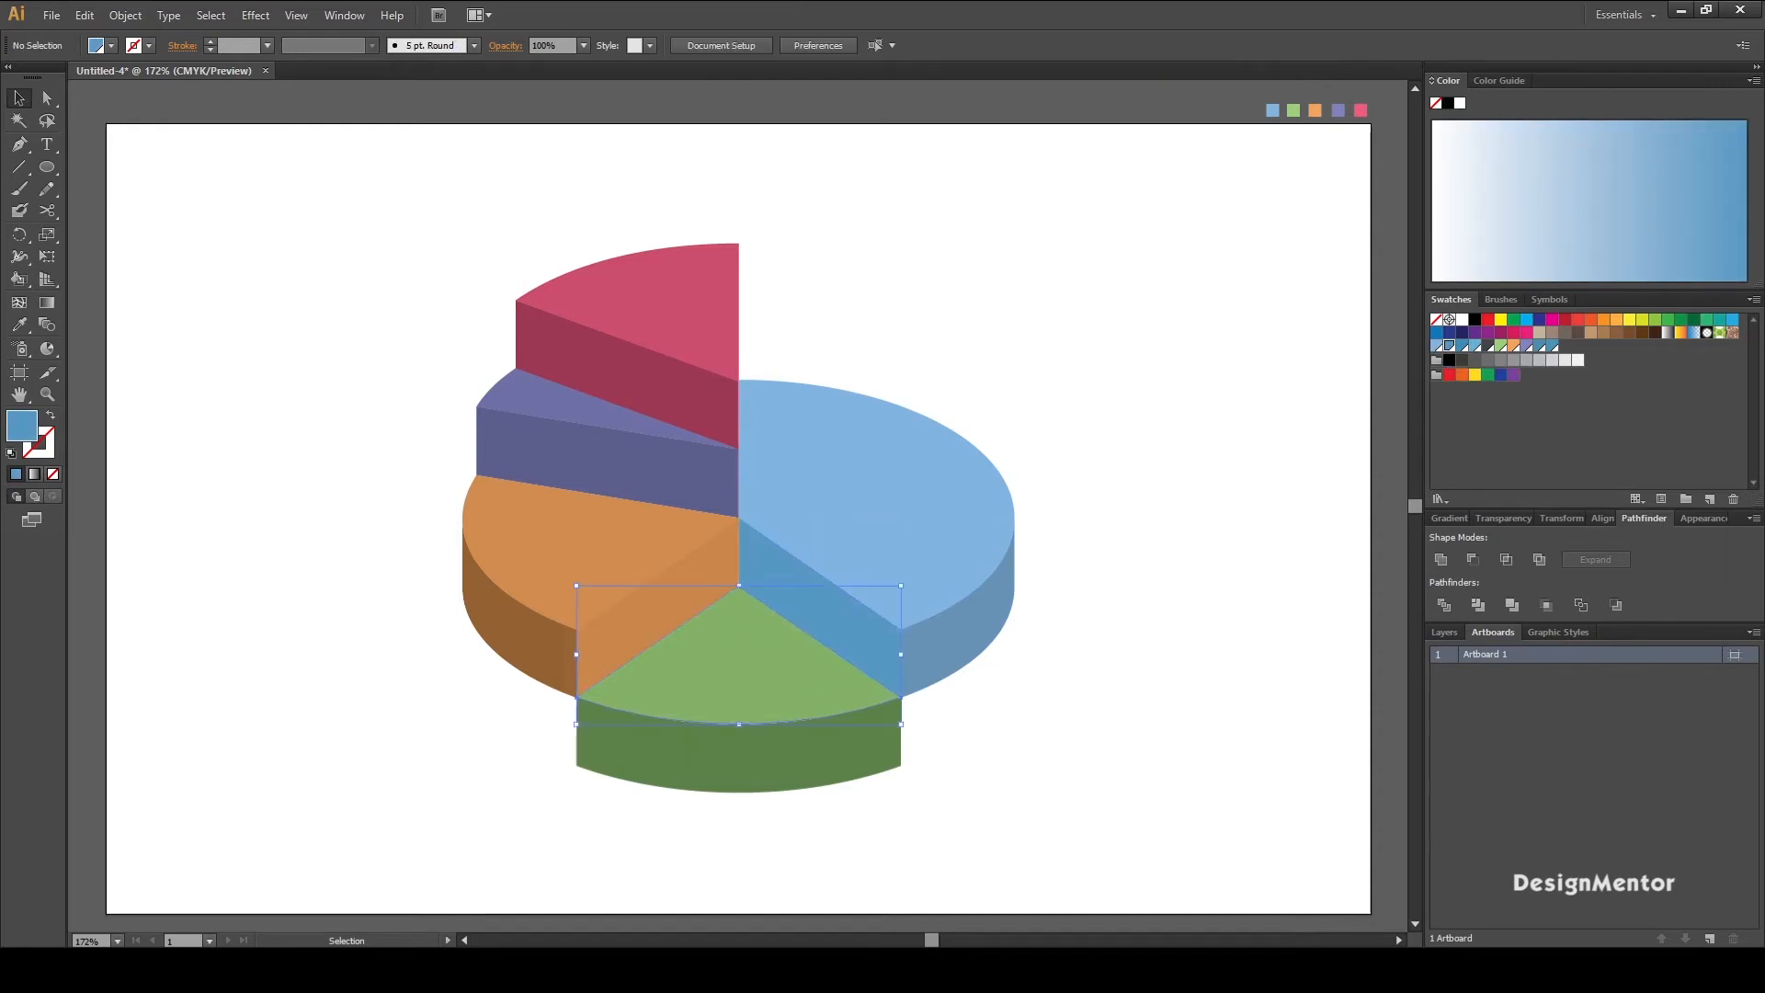
Step: Recolour the top faces of the green, orange and purple slices with the matching lighter green, orange and purple custom swatches
left_click(738, 664)
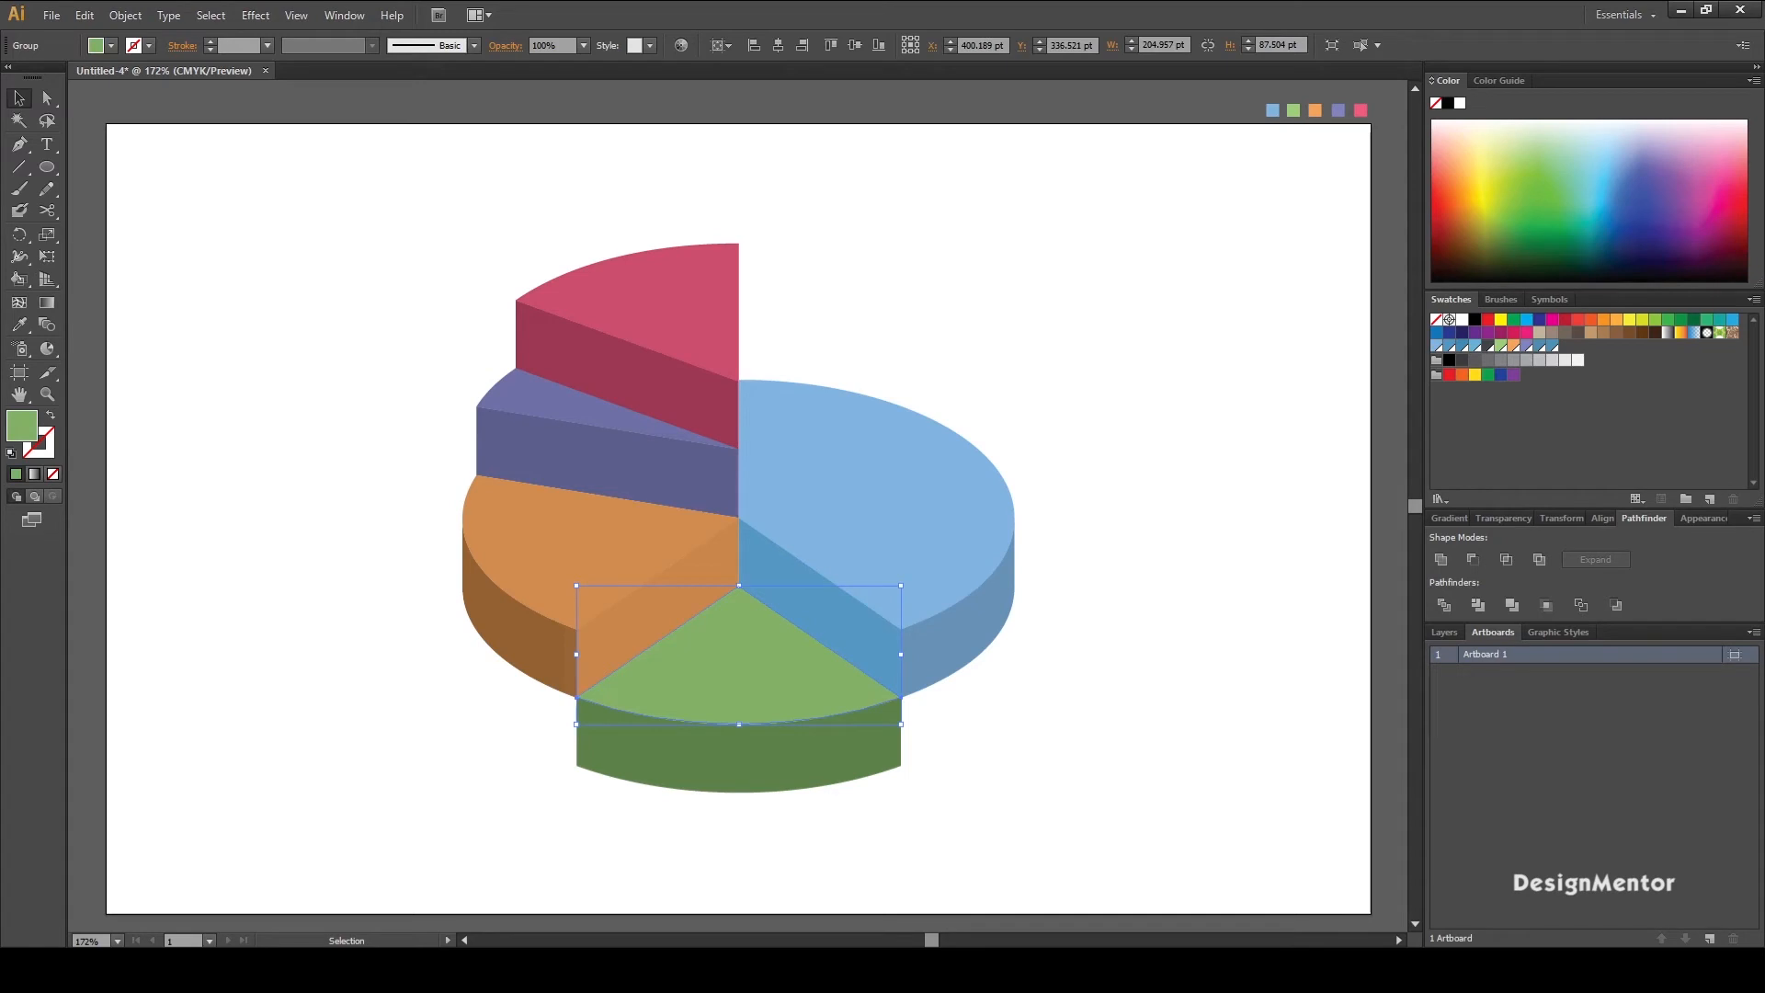
left_click(1500, 345)
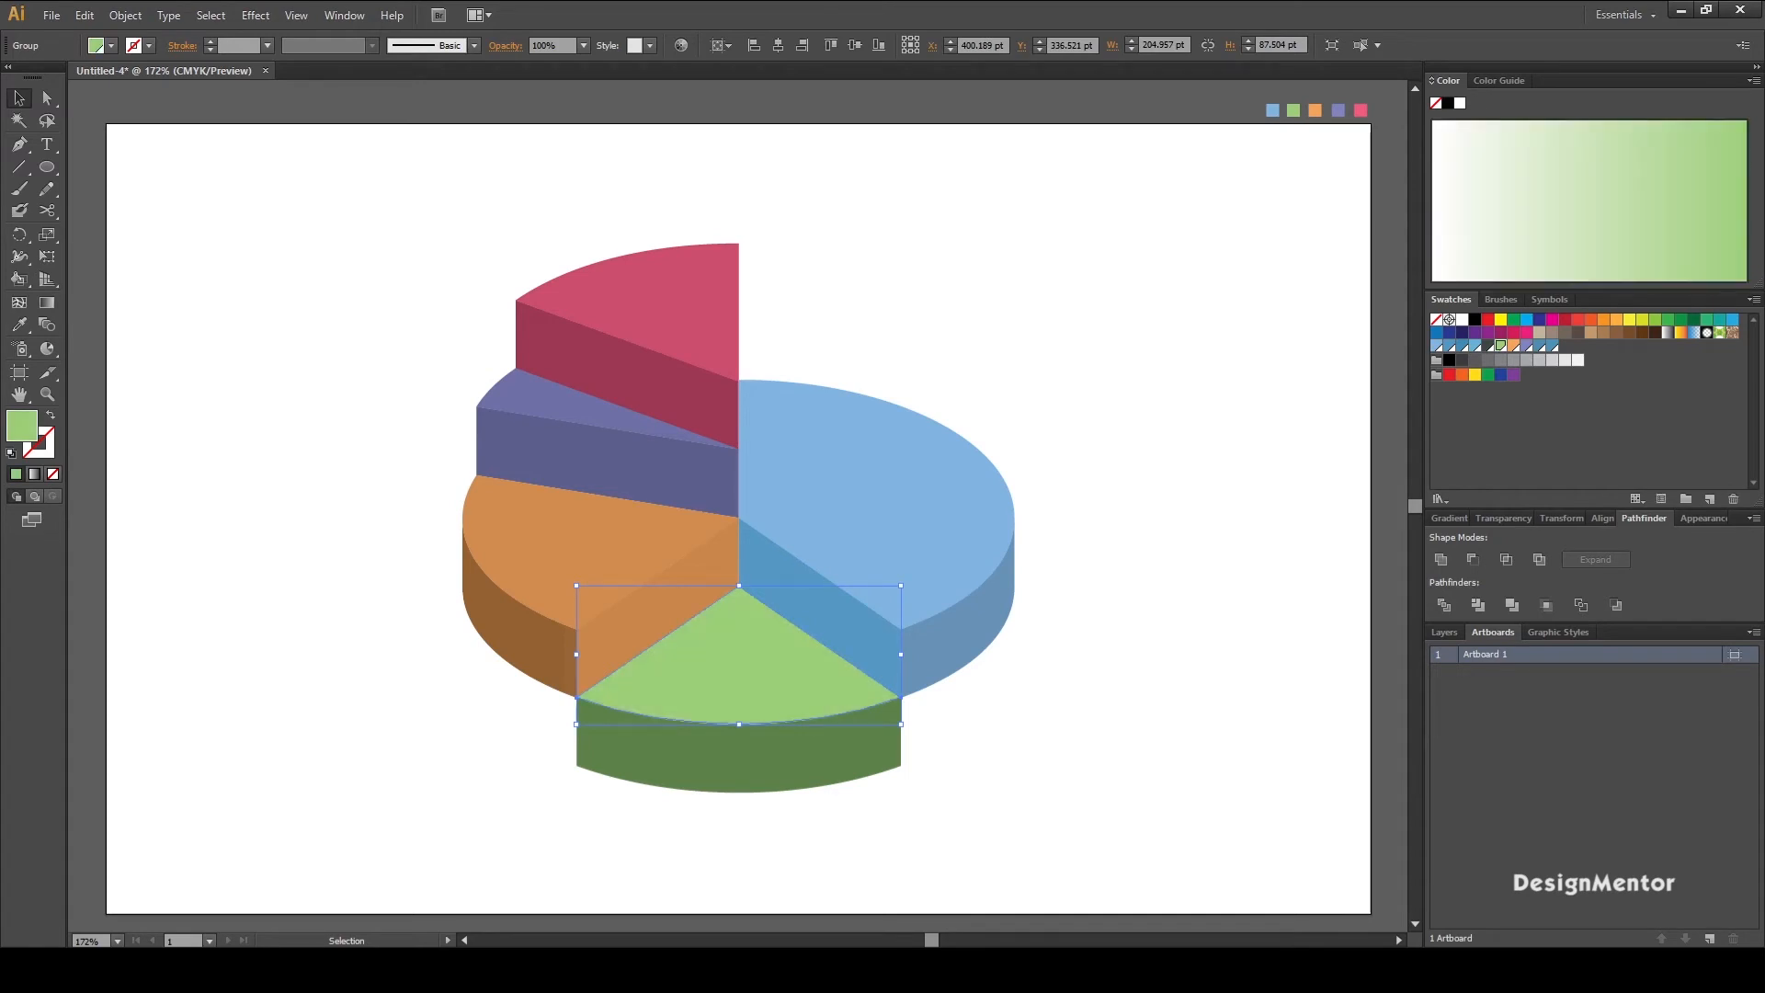
key("ctrl+shift+a")
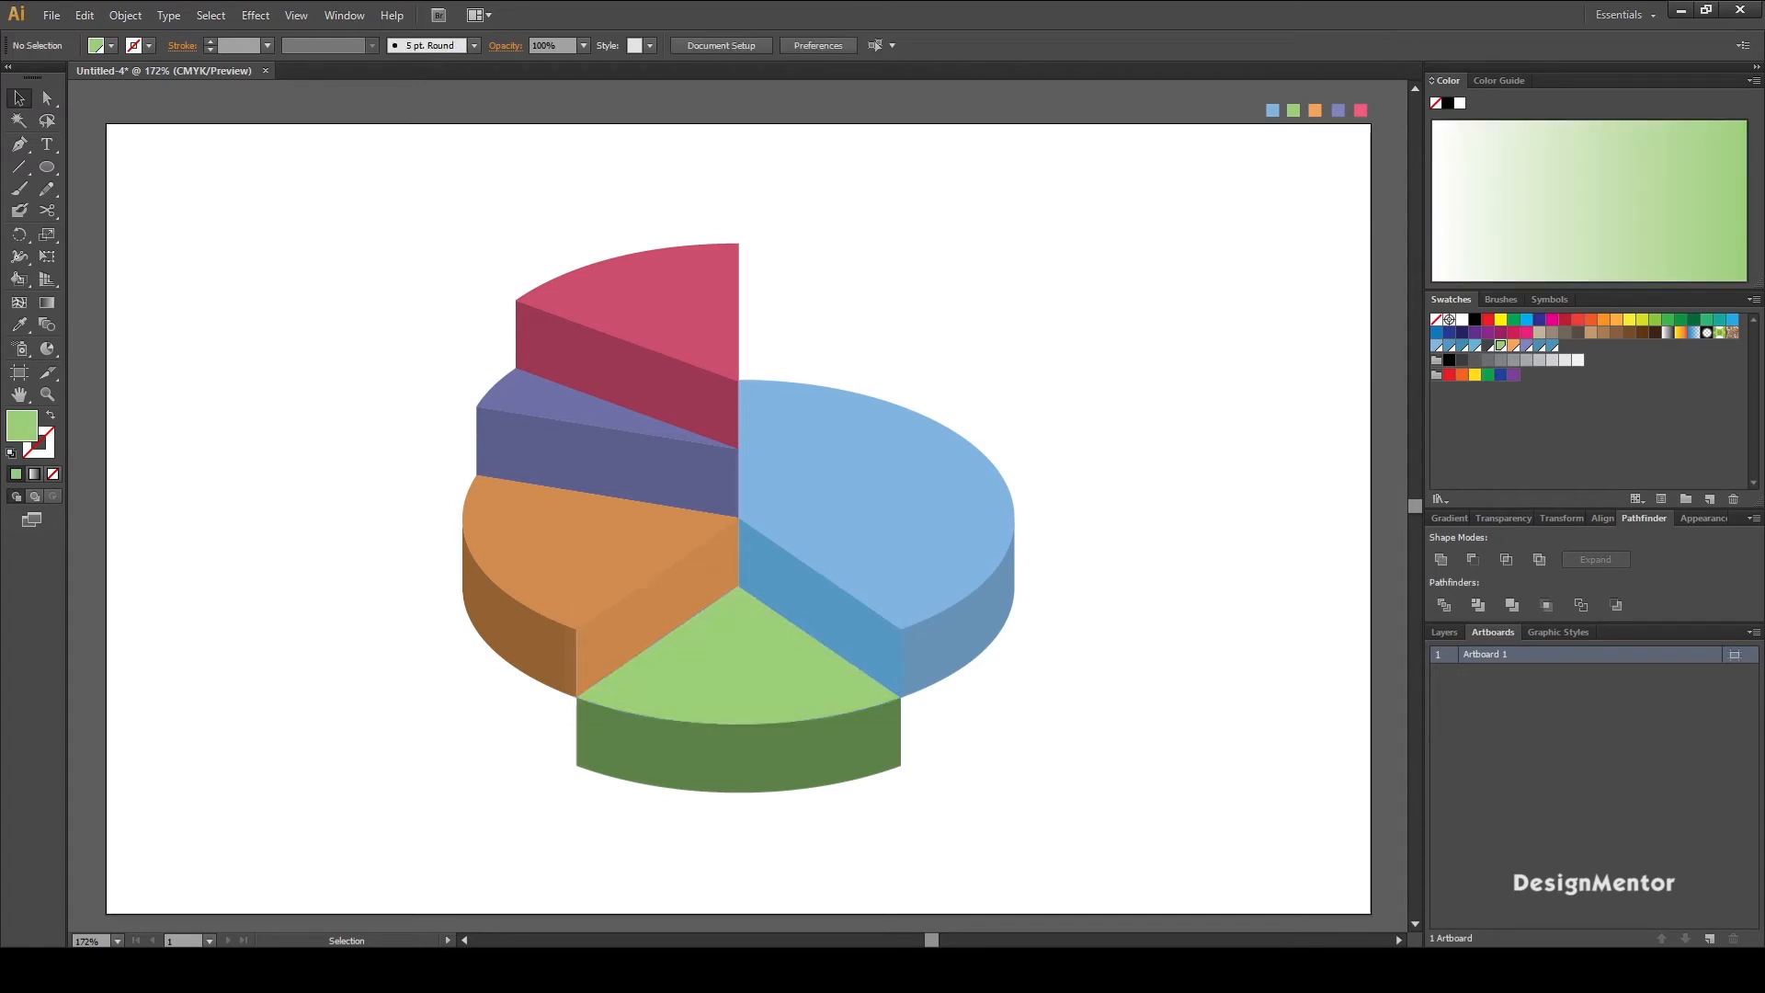
left_click(600, 551)
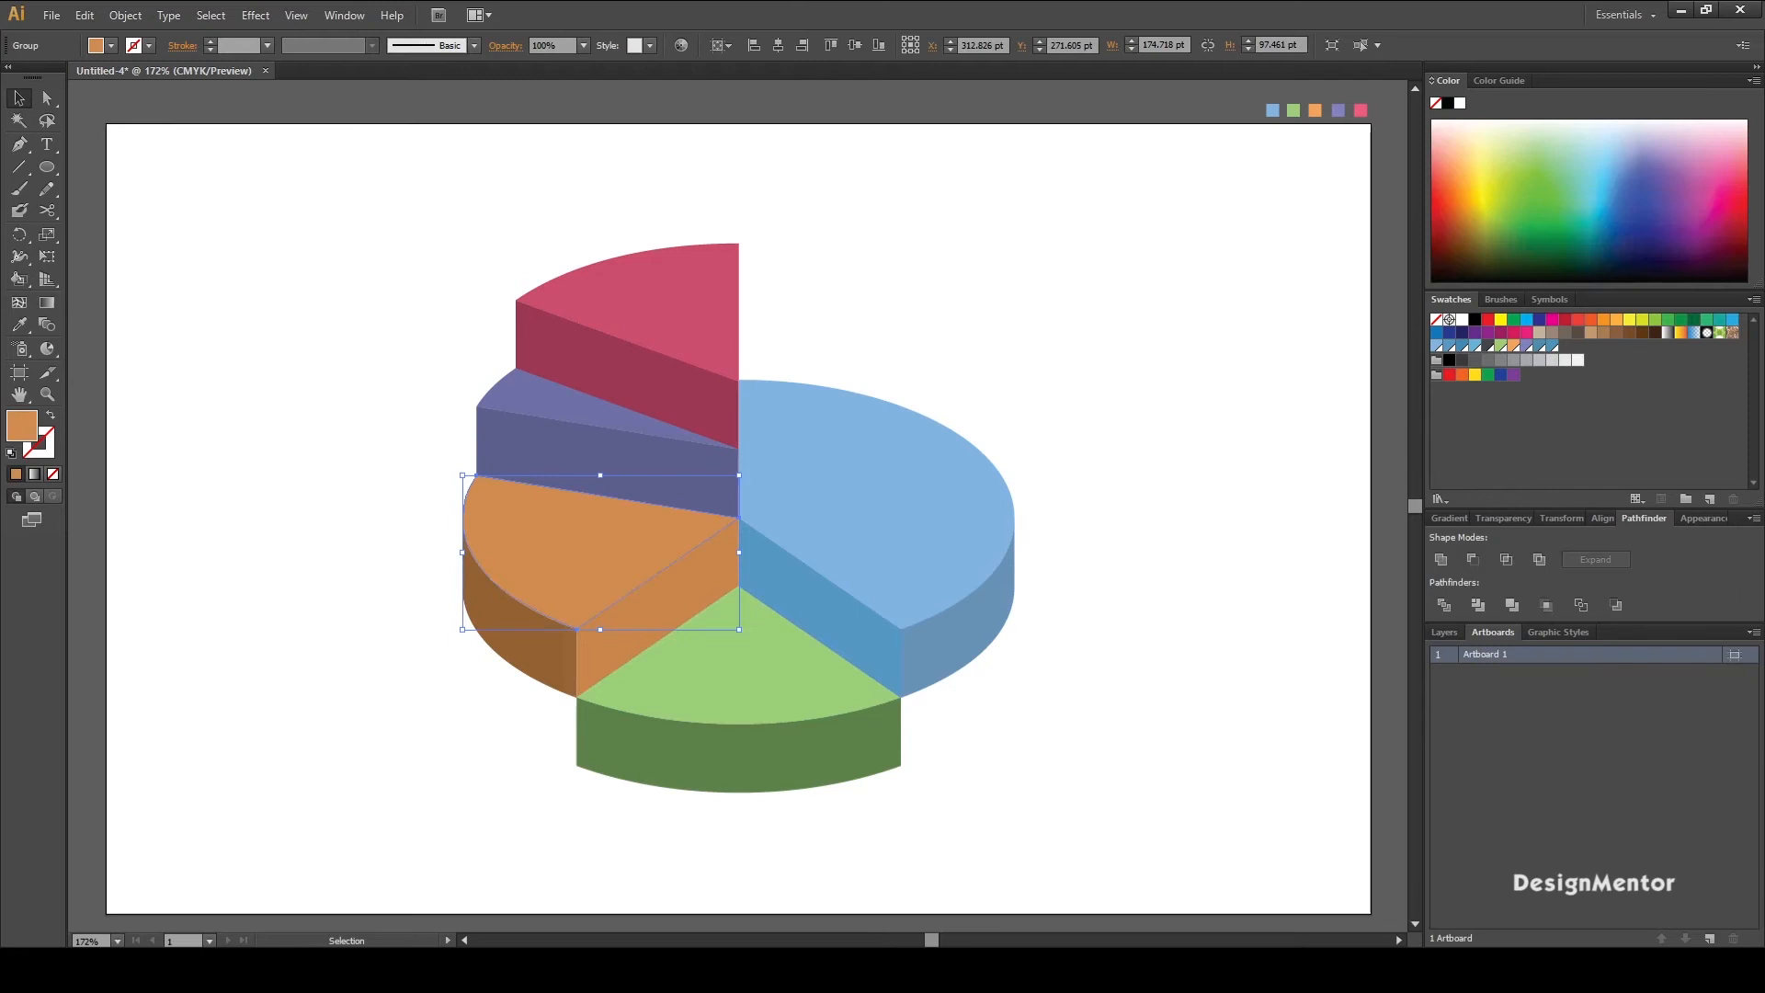
left_click(1513, 346)
key("ctrl+shift+a")
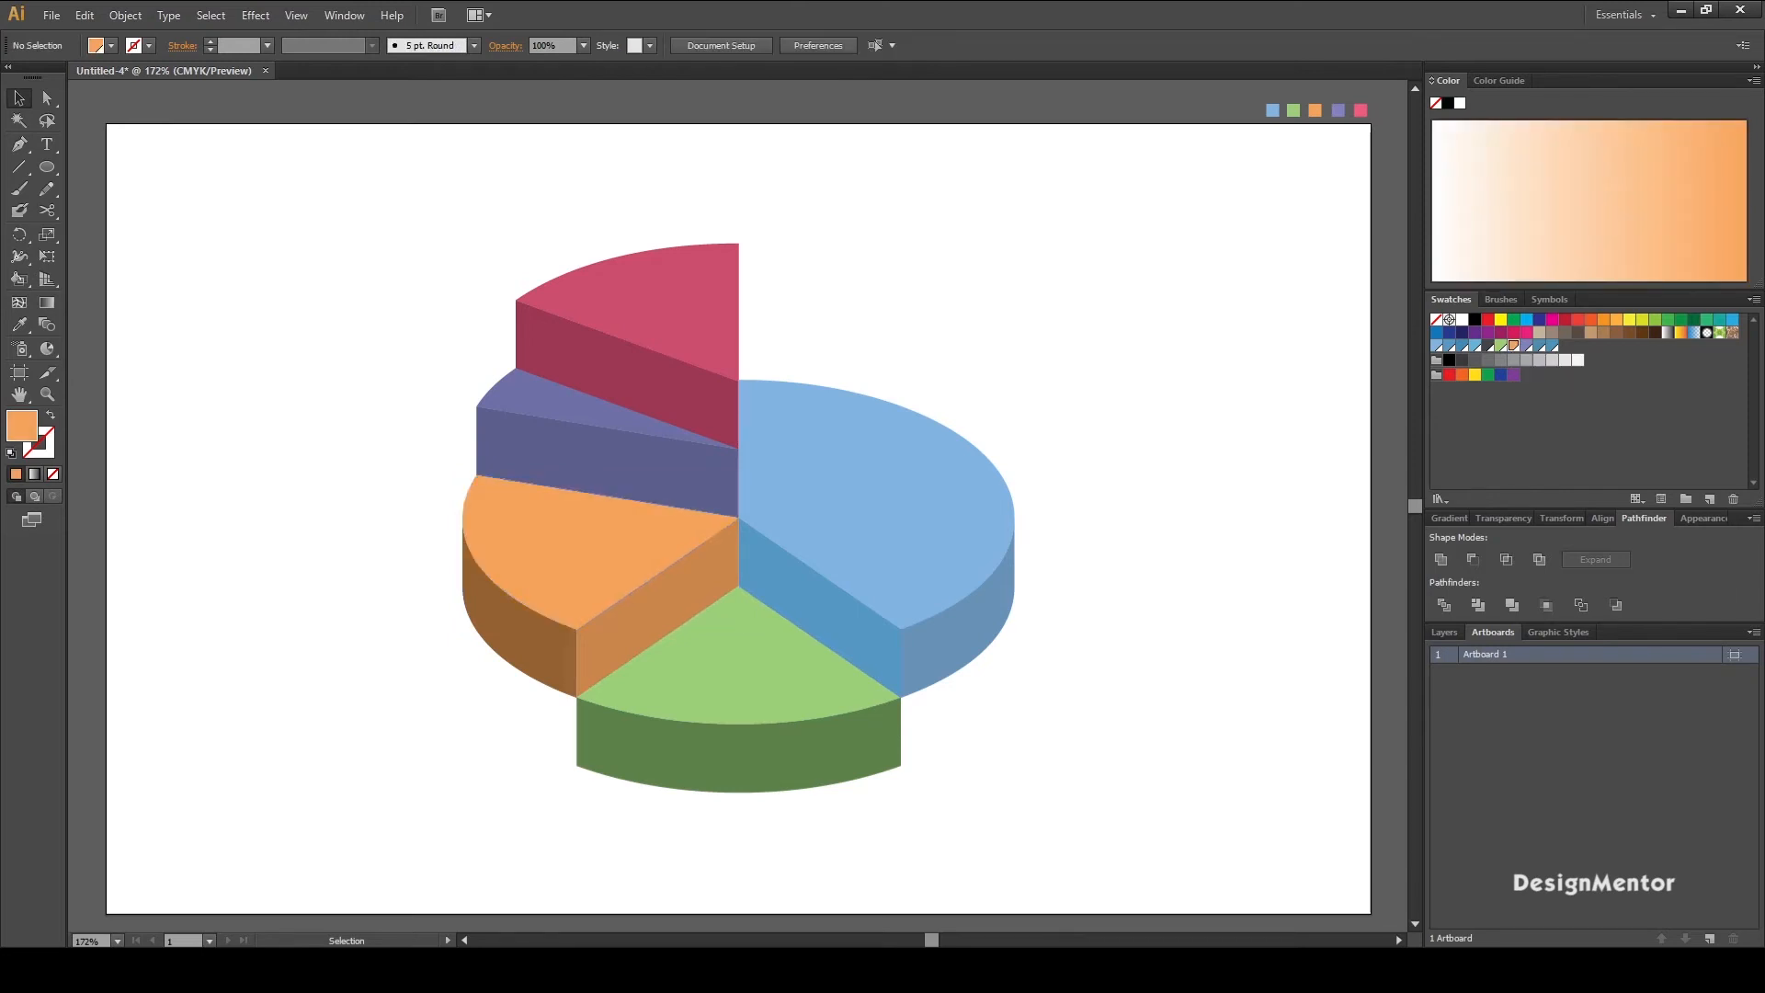
left_click(542, 400)
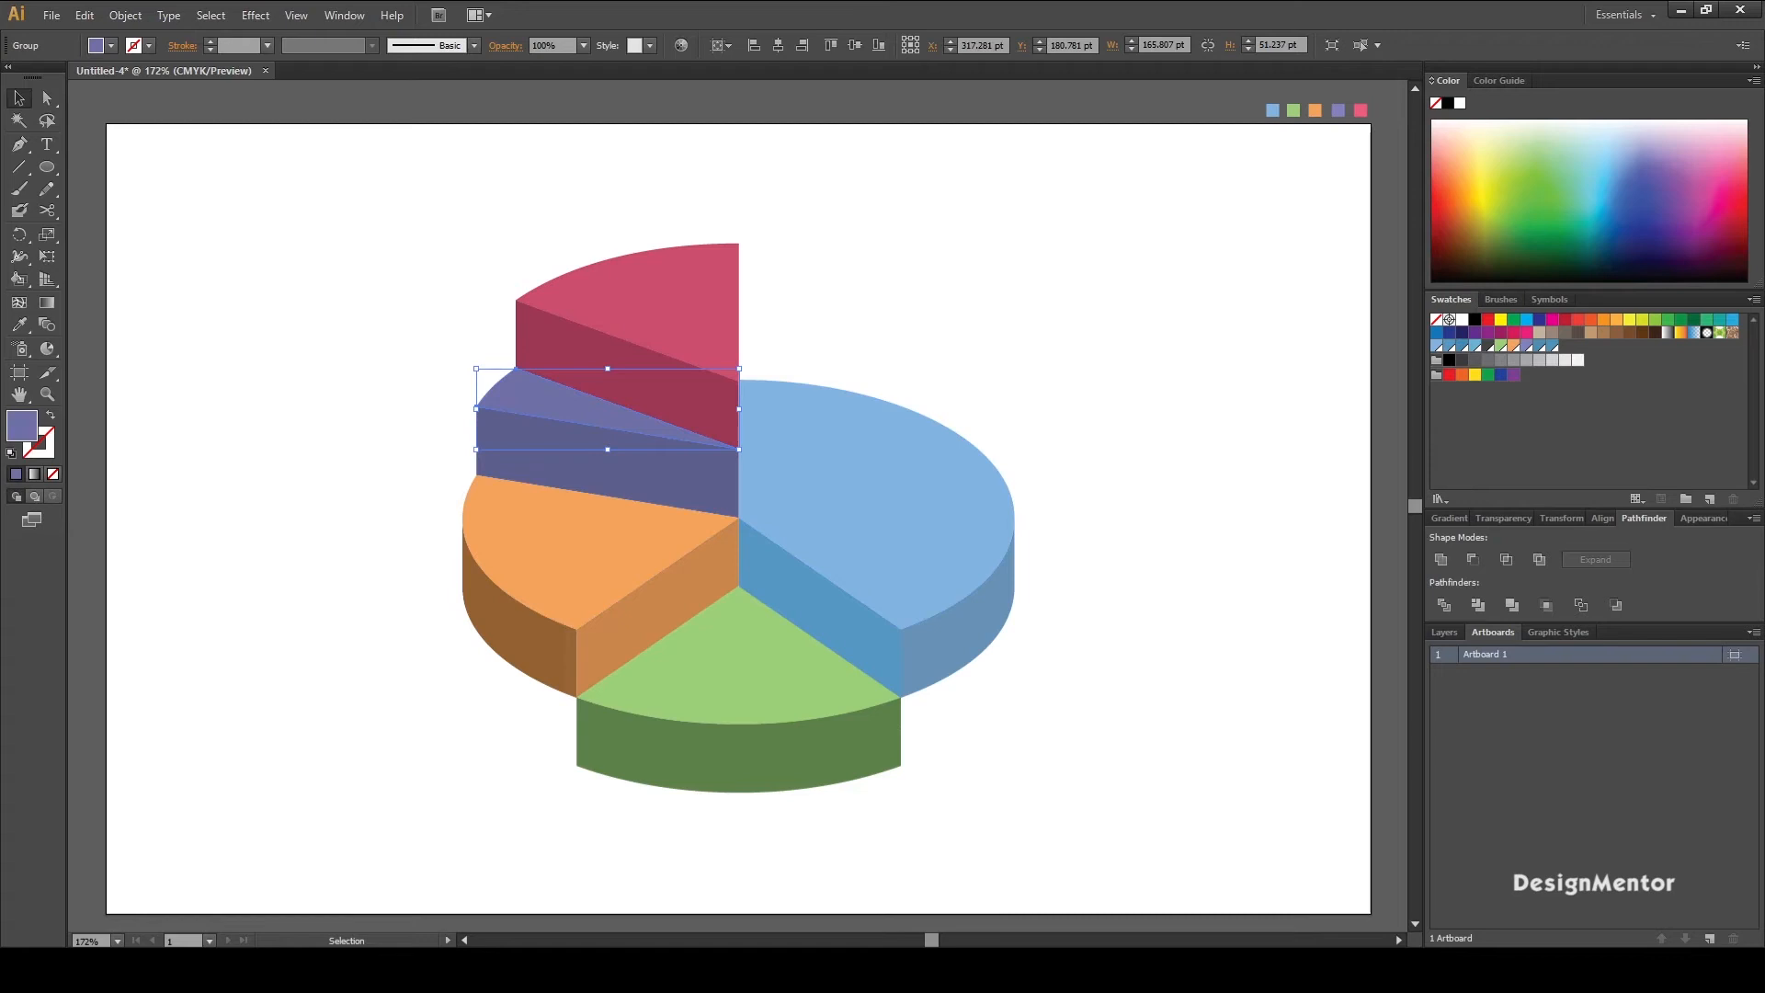
left_click(1526, 346)
key("ctrl+shift+a")
Step: Create a swatch from the pink slice's top face colour with magenta set to 85% and black to 13%
left_click(662, 312)
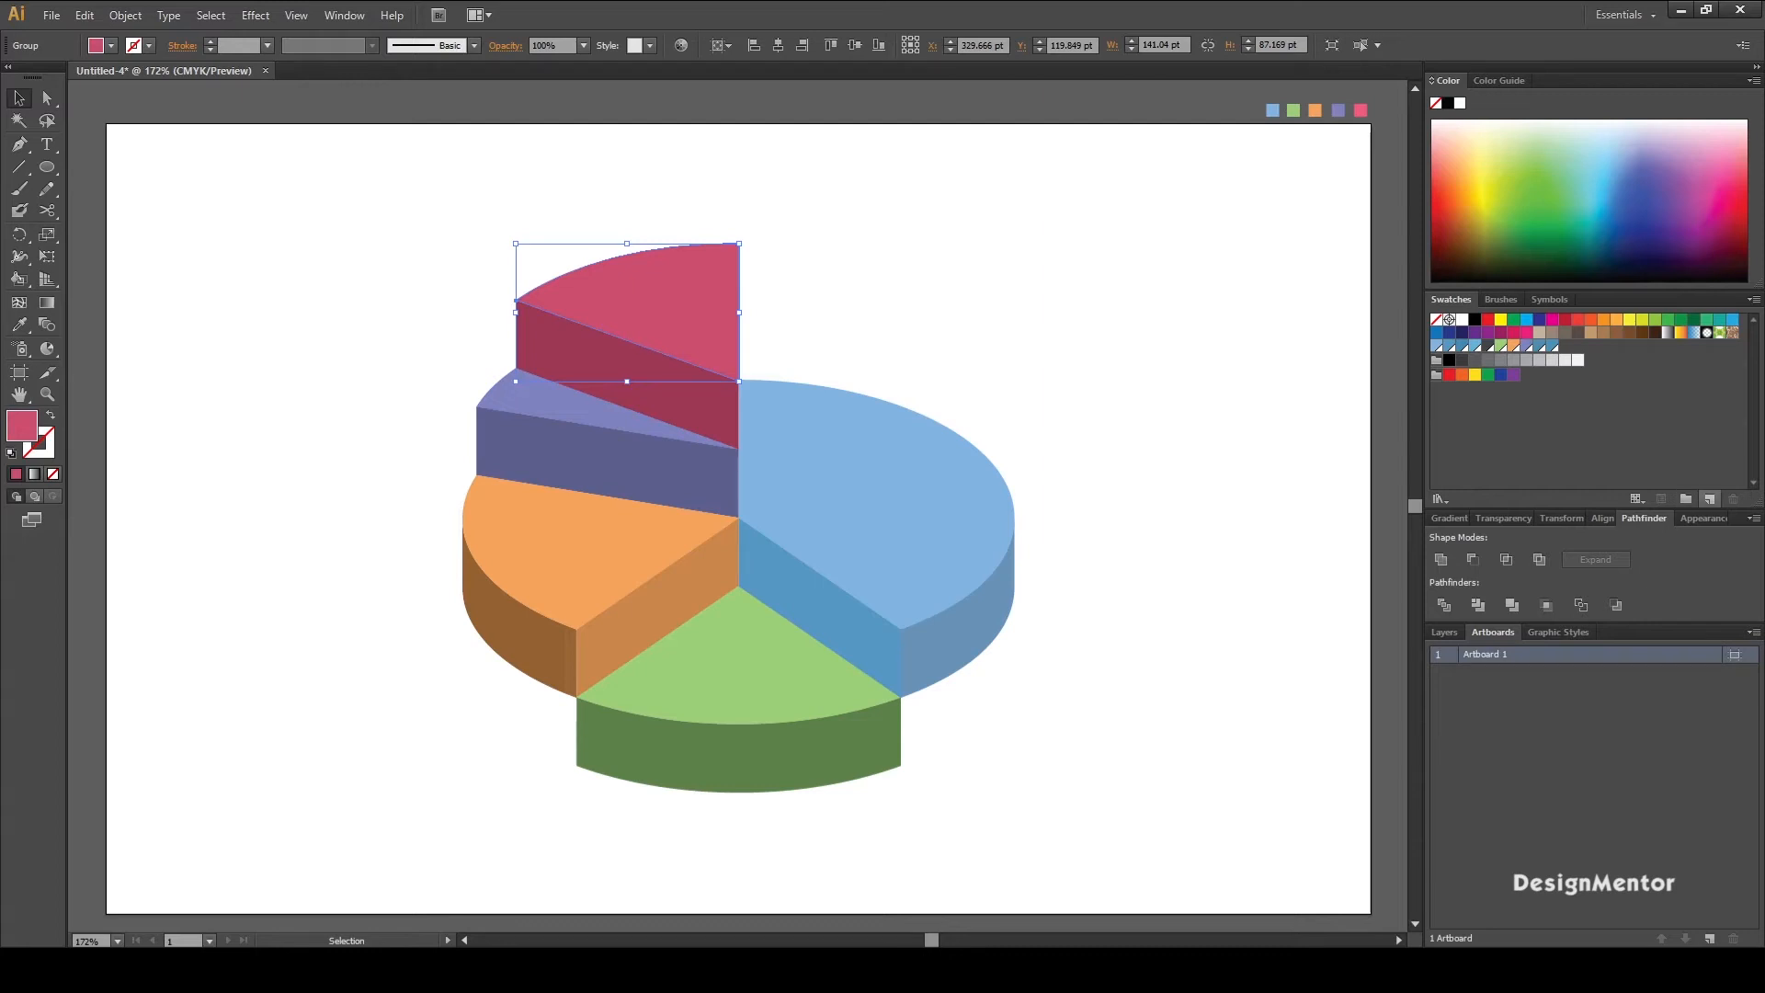
left_click(1709, 498)
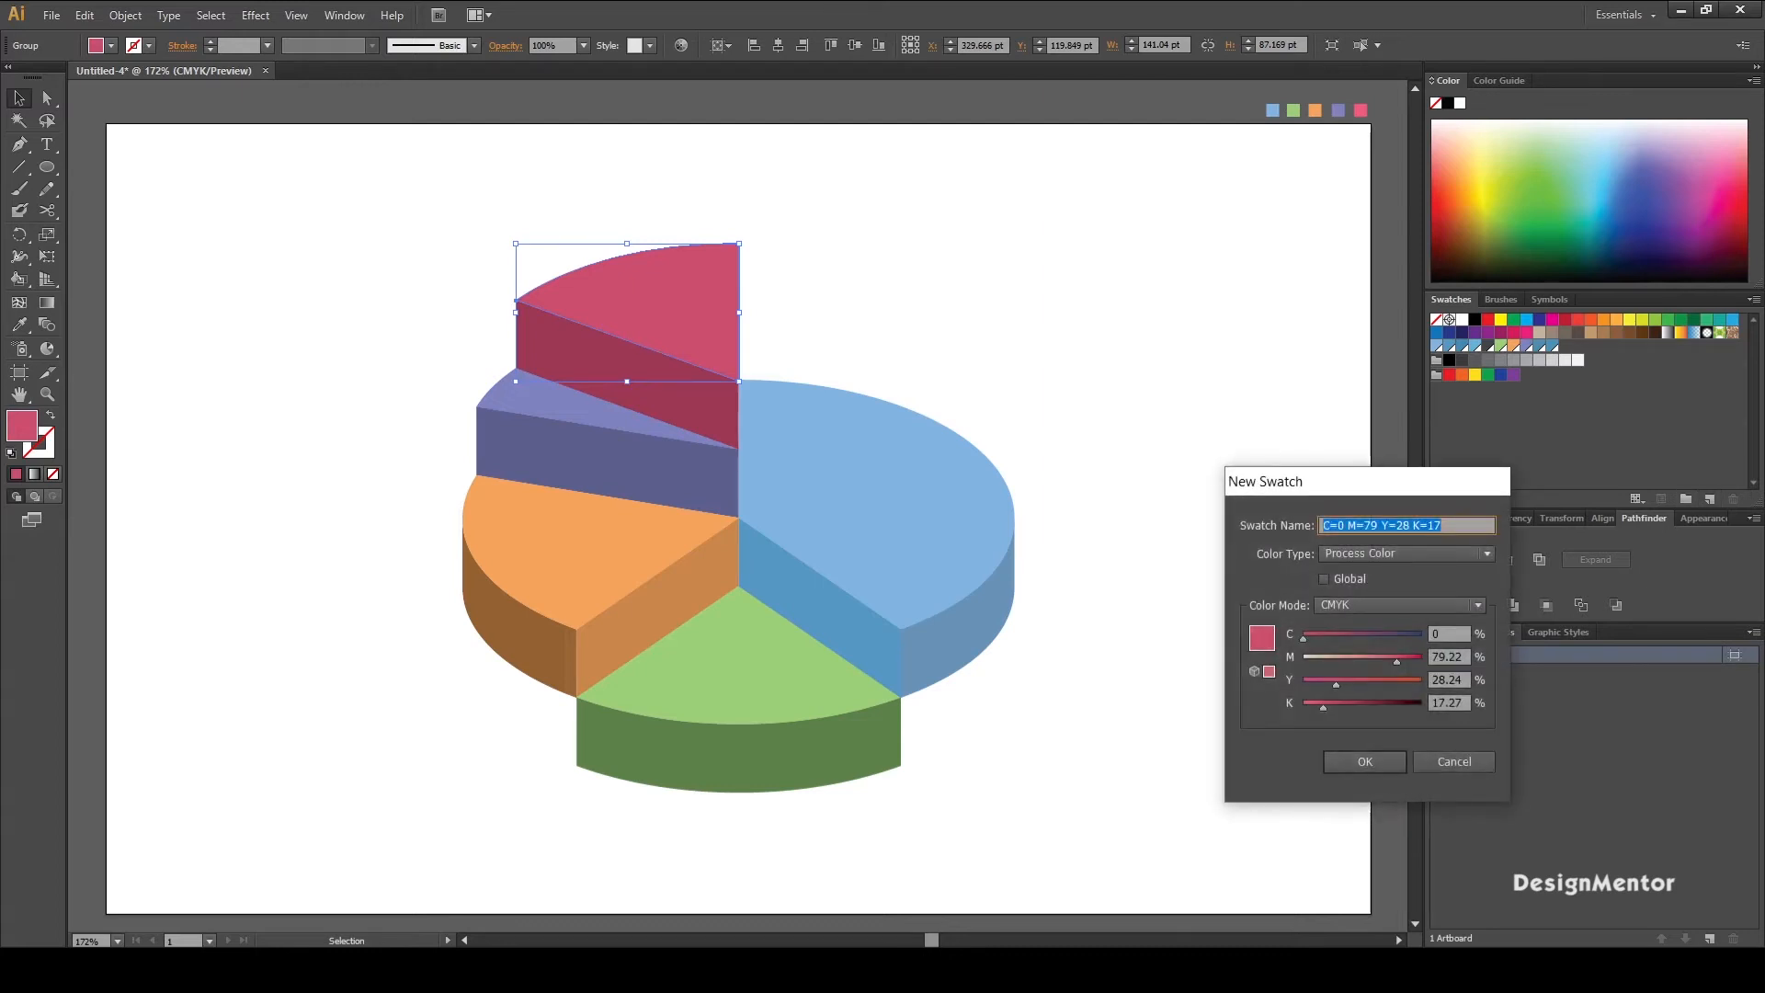
left_click_drag(1323, 706, 1318, 707)
left_click_drag(1396, 661, 1400, 661)
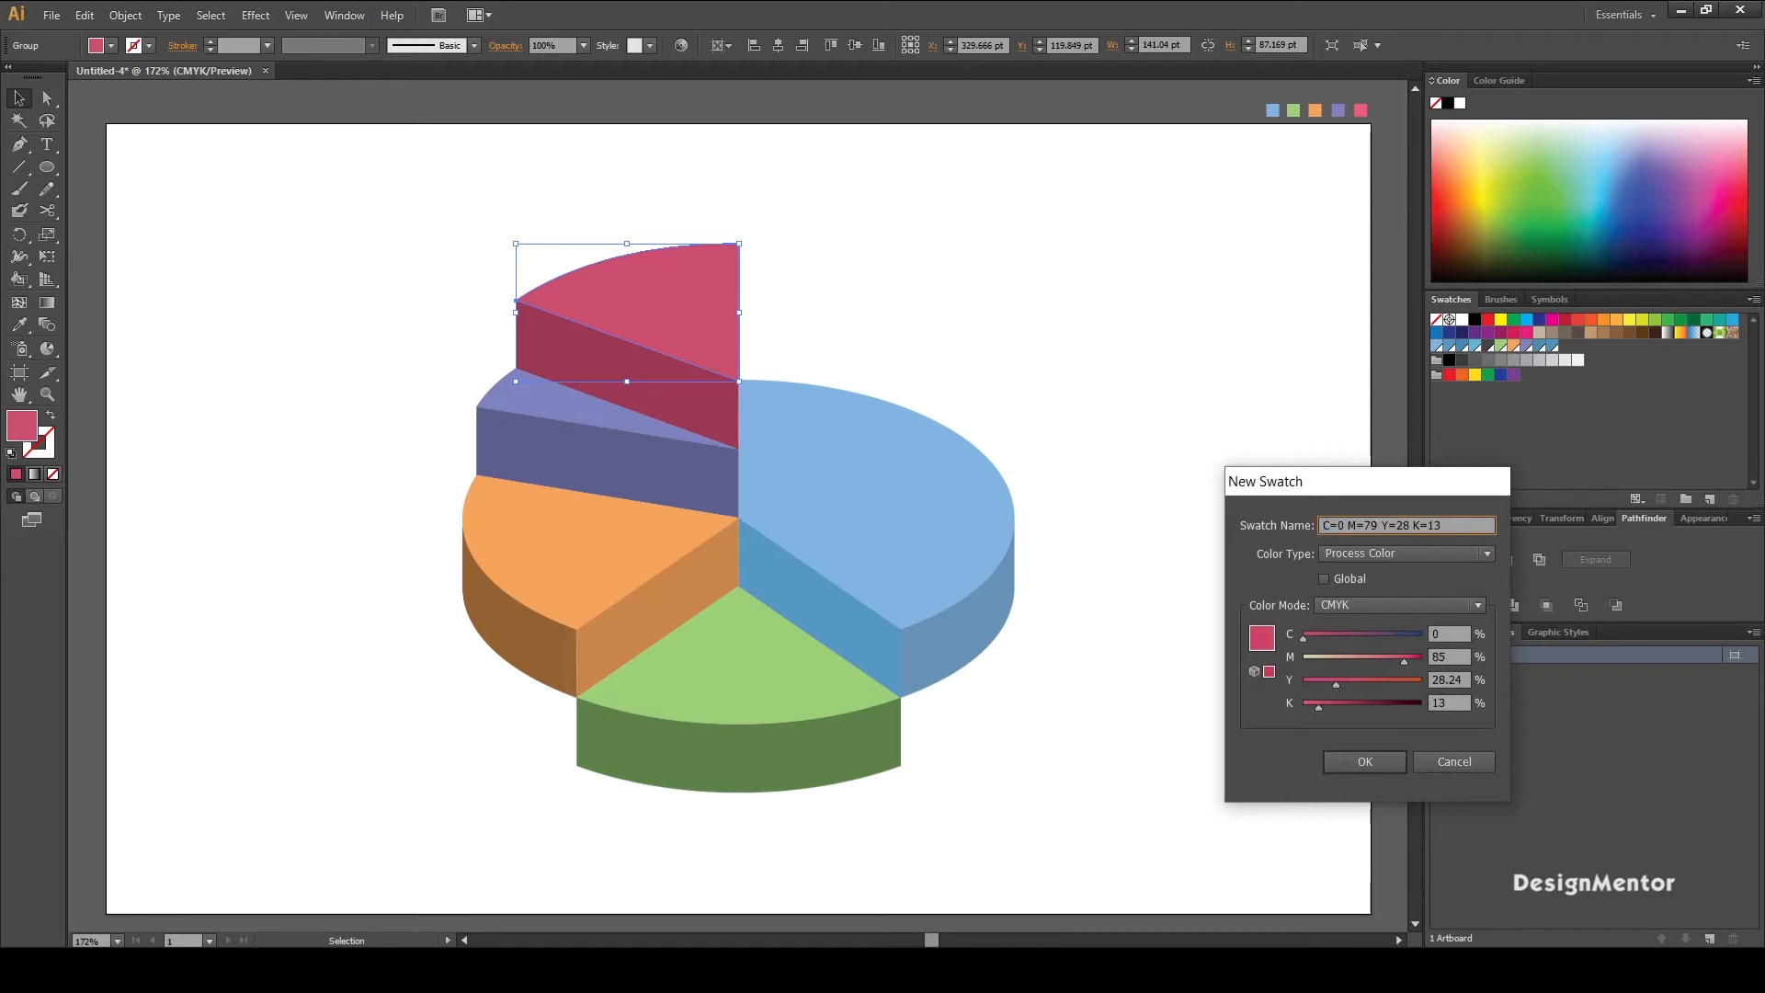
key("Return")
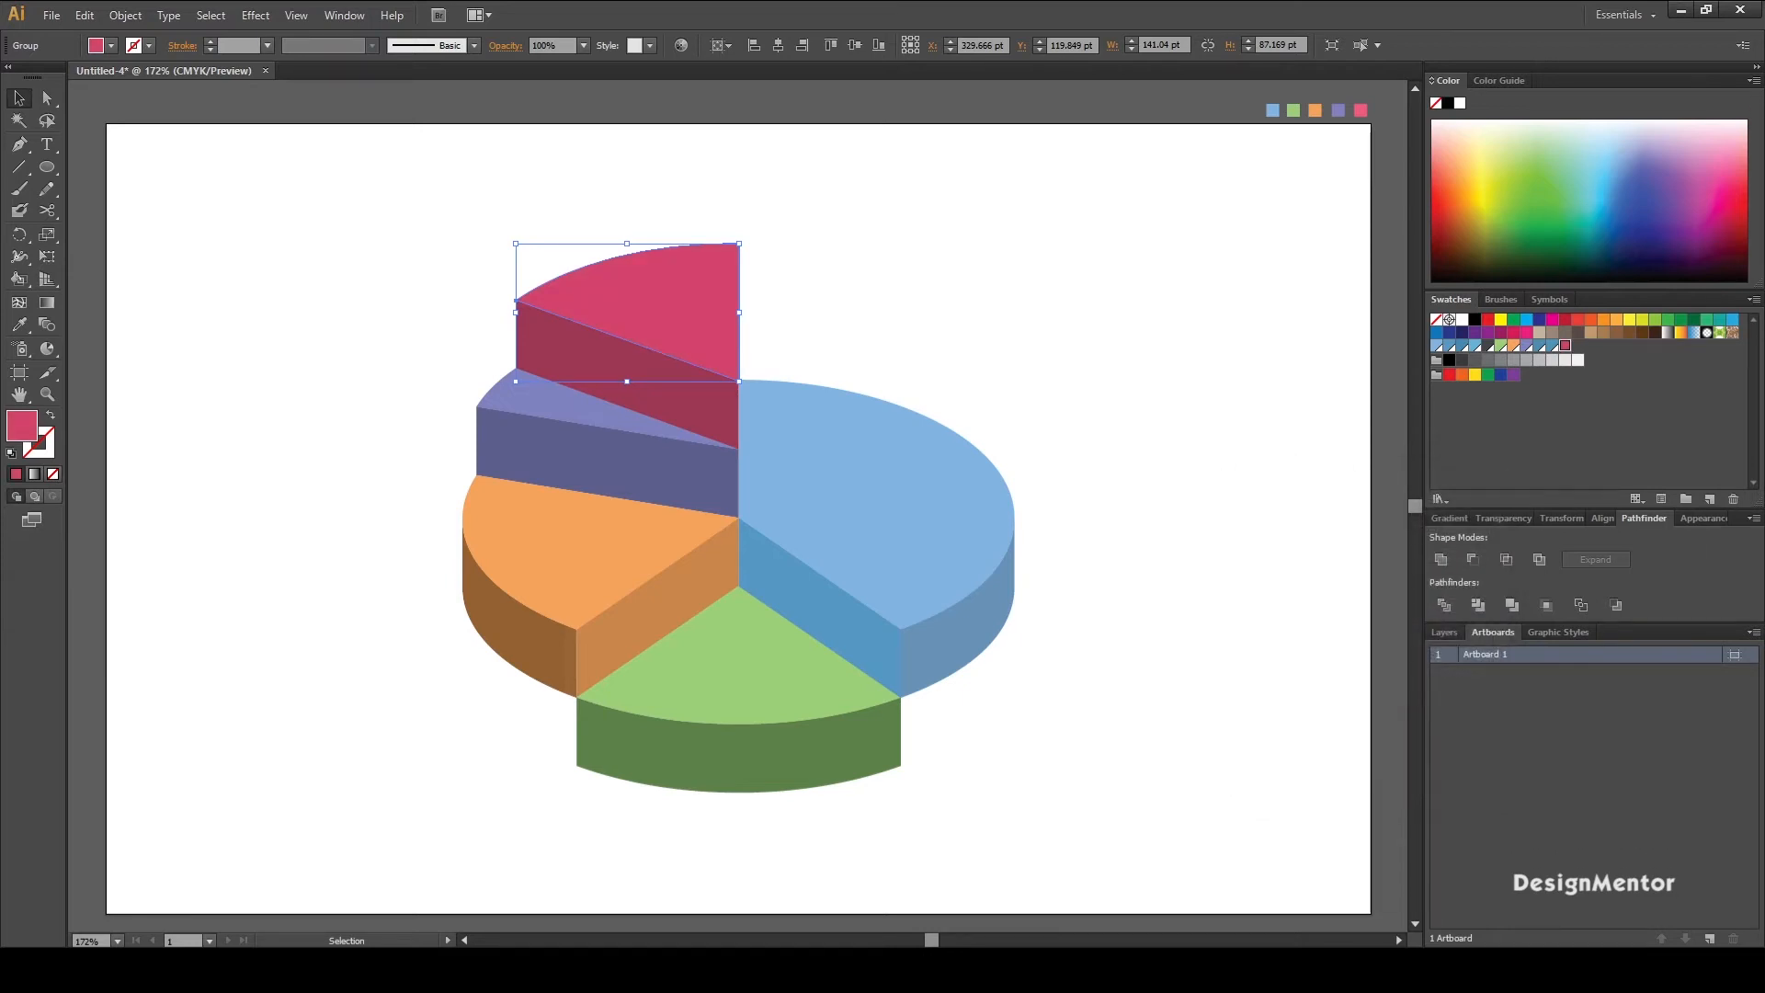
Step: Create a lighter global pink swatch for the pink slice's top face with magenta at 76% and black at 7%
left_click(1709, 498)
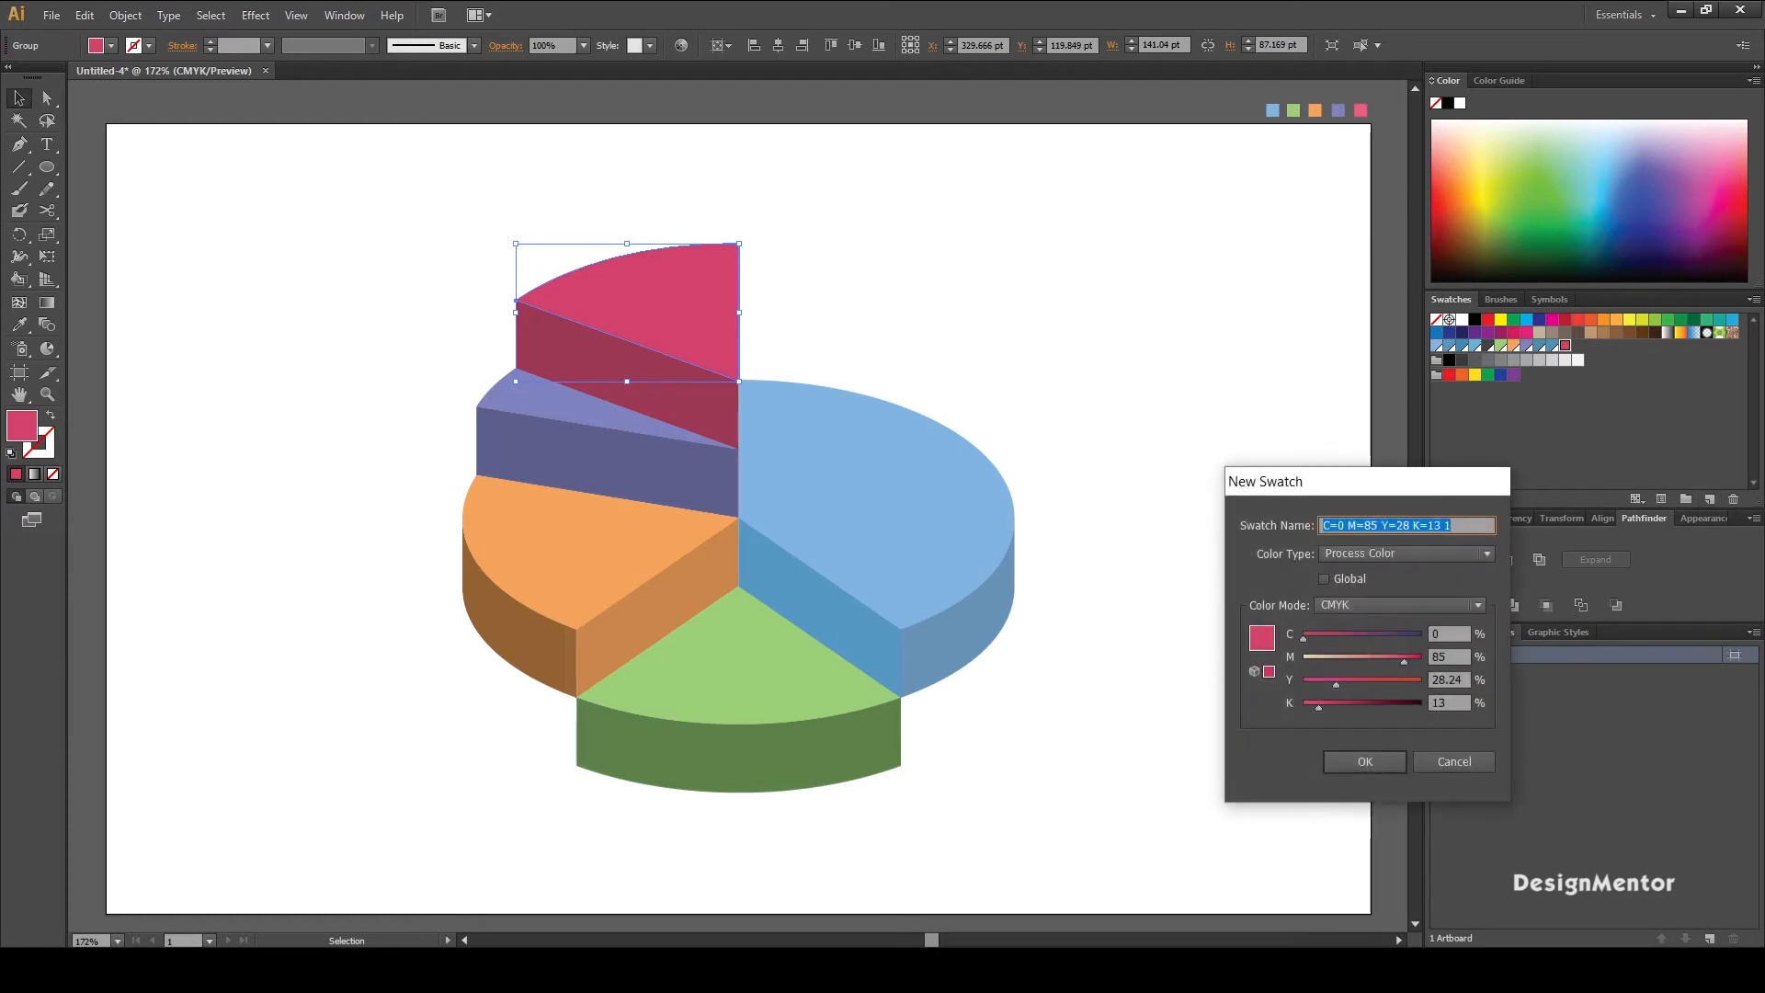
left_click_drag(1404, 661, 1392, 661)
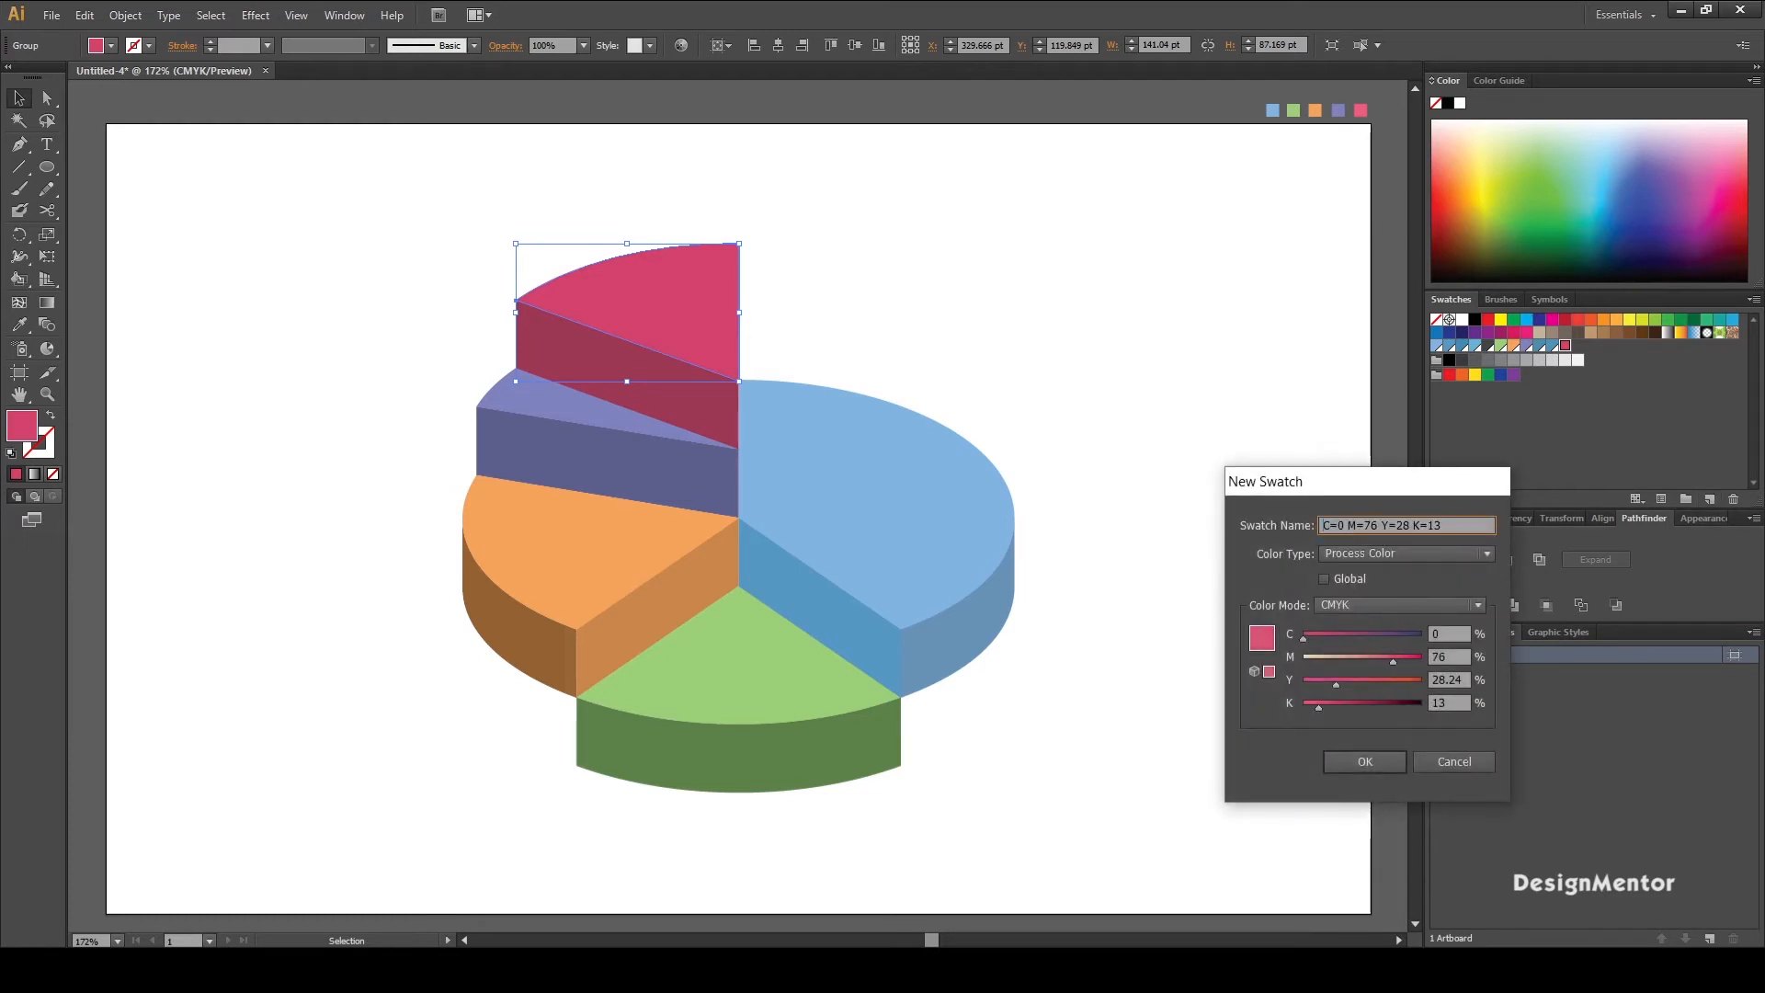
left_click_drag(1318, 707, 1312, 707)
left_click(1324, 578)
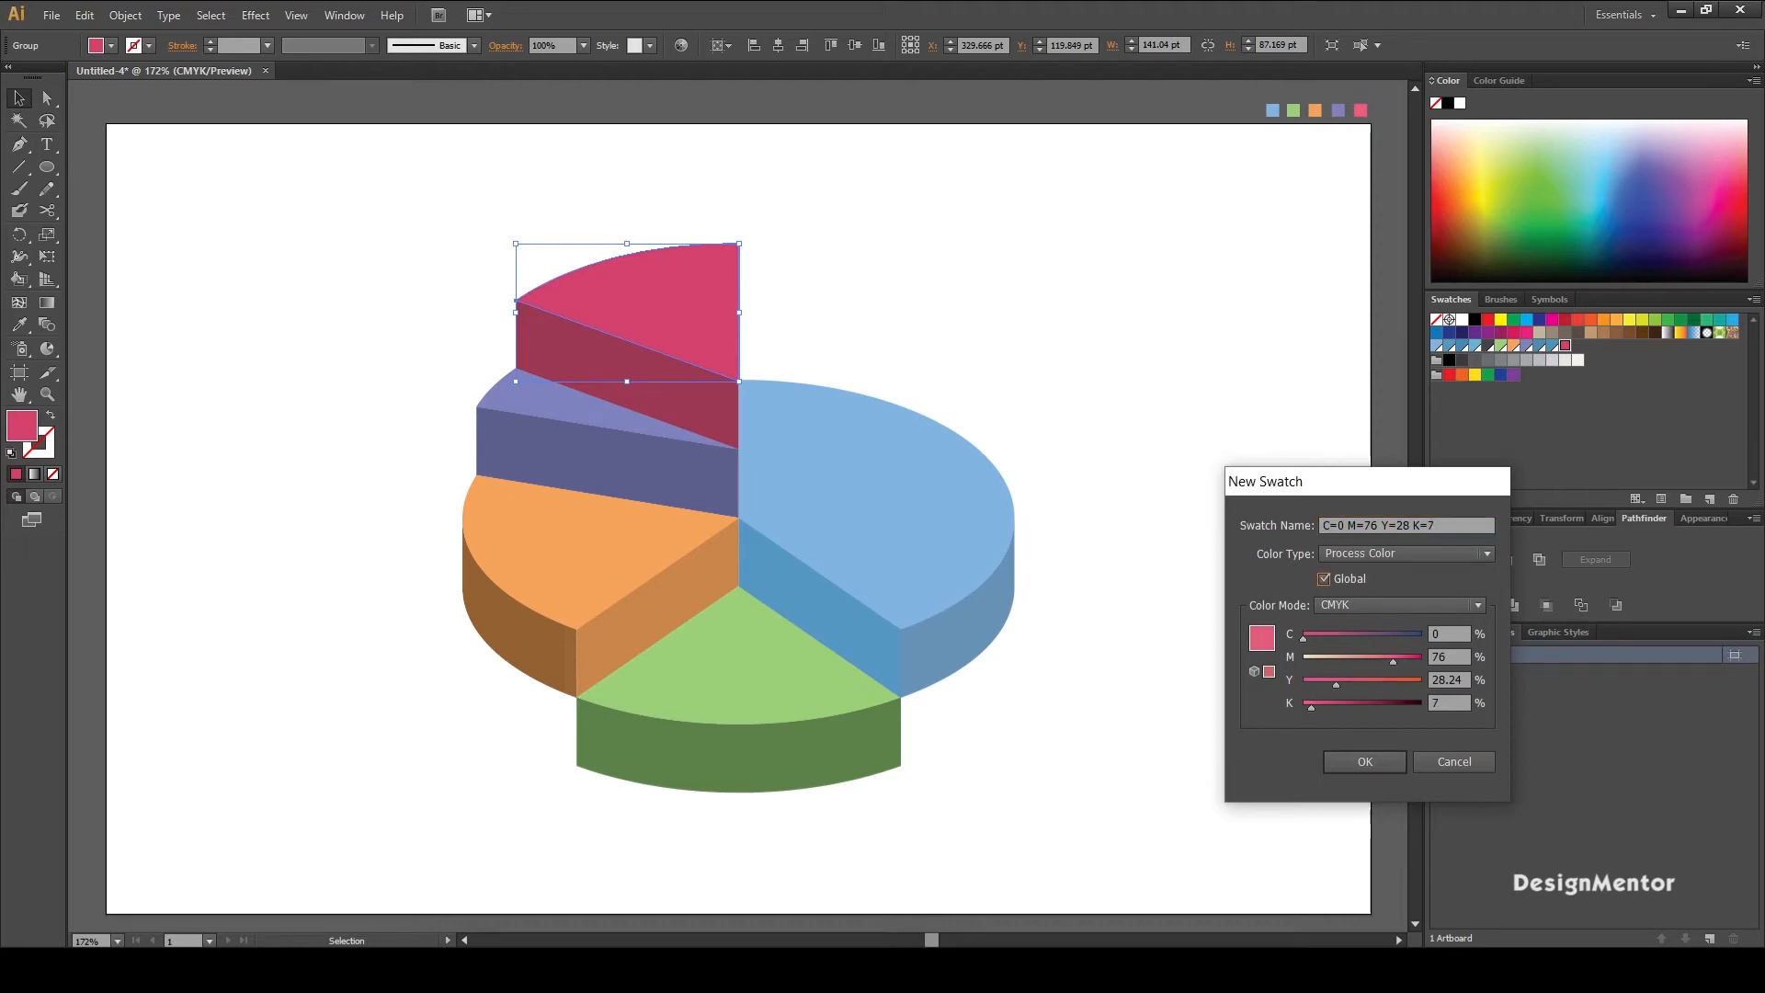
left_click(1364, 761)
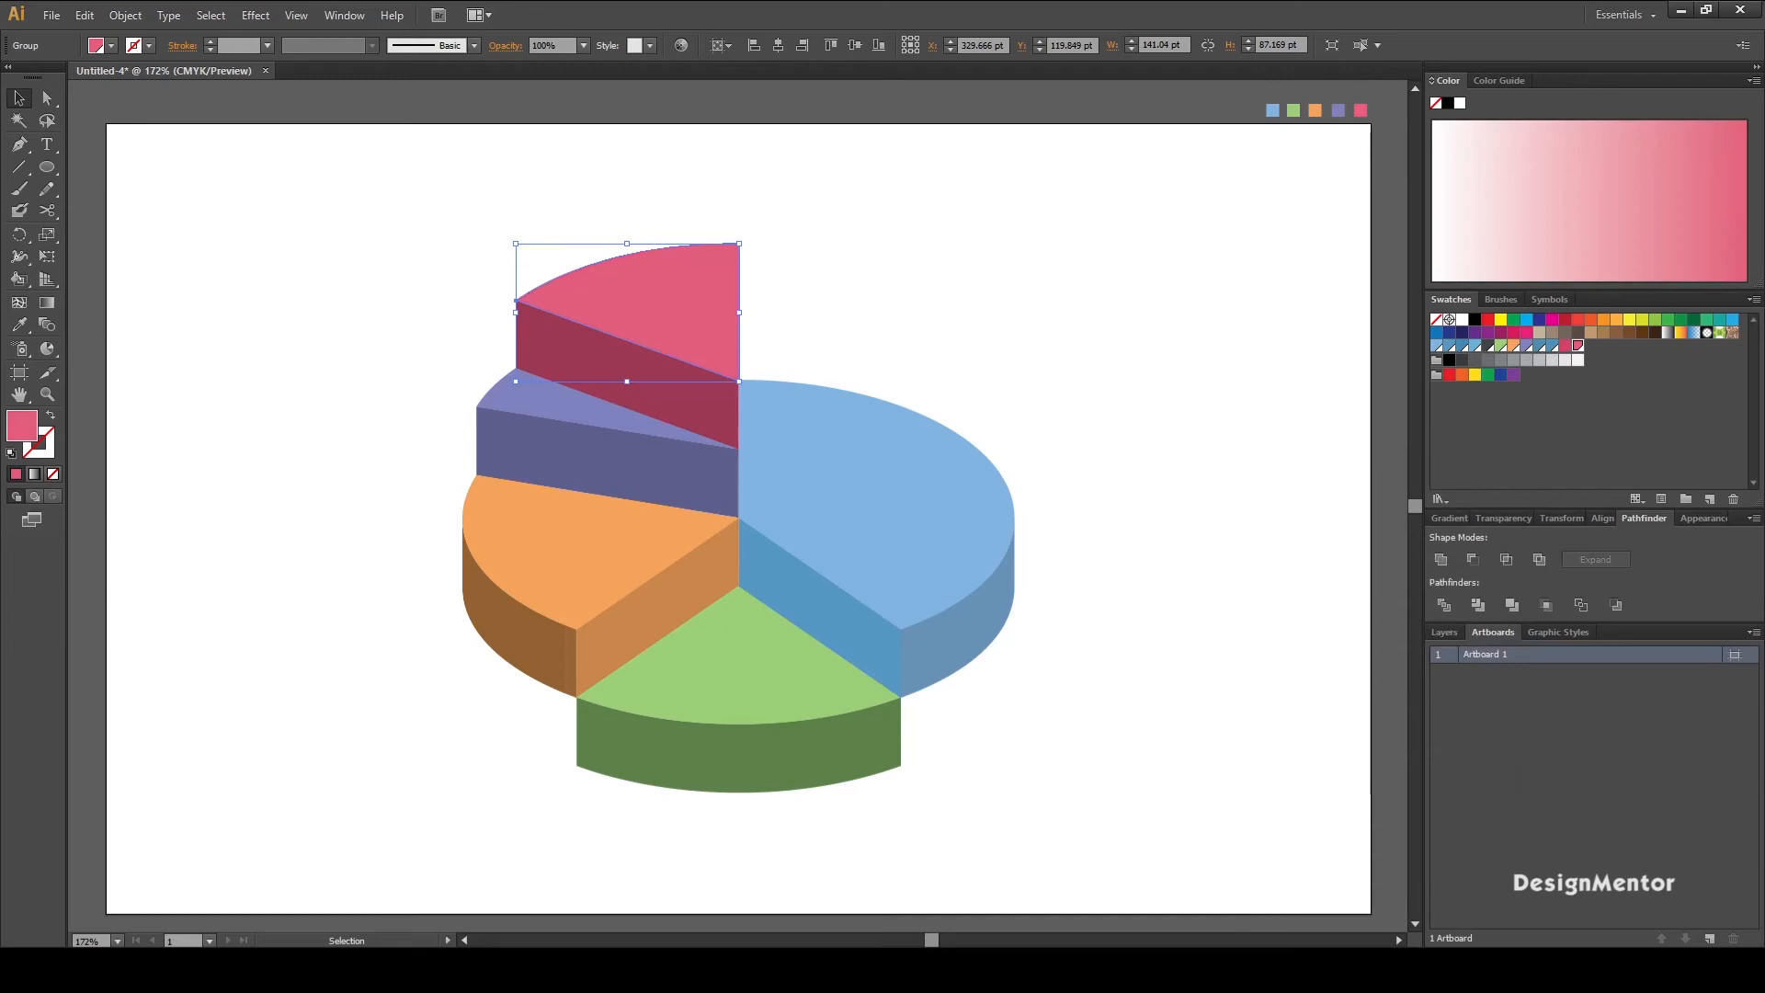
key("ctrl+shift+a")
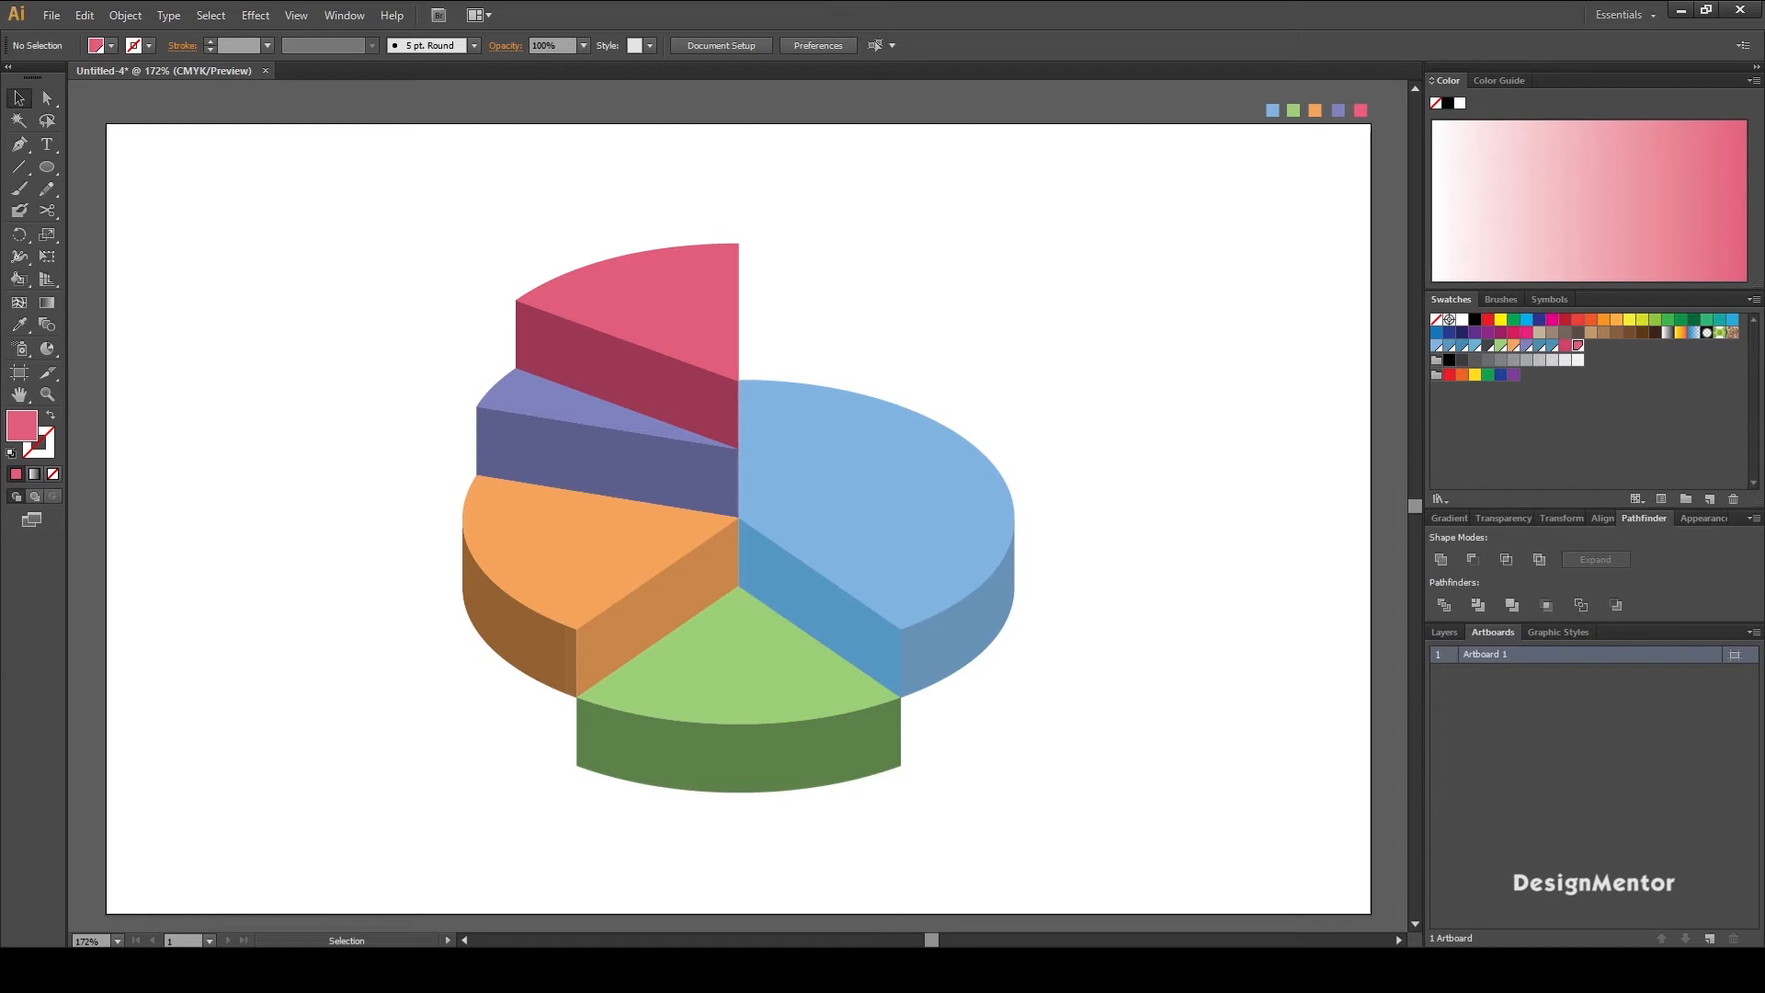
Step: Recolour the blue slice's curved outer side wall with the darker blue custom swatch
left_click(1004, 614)
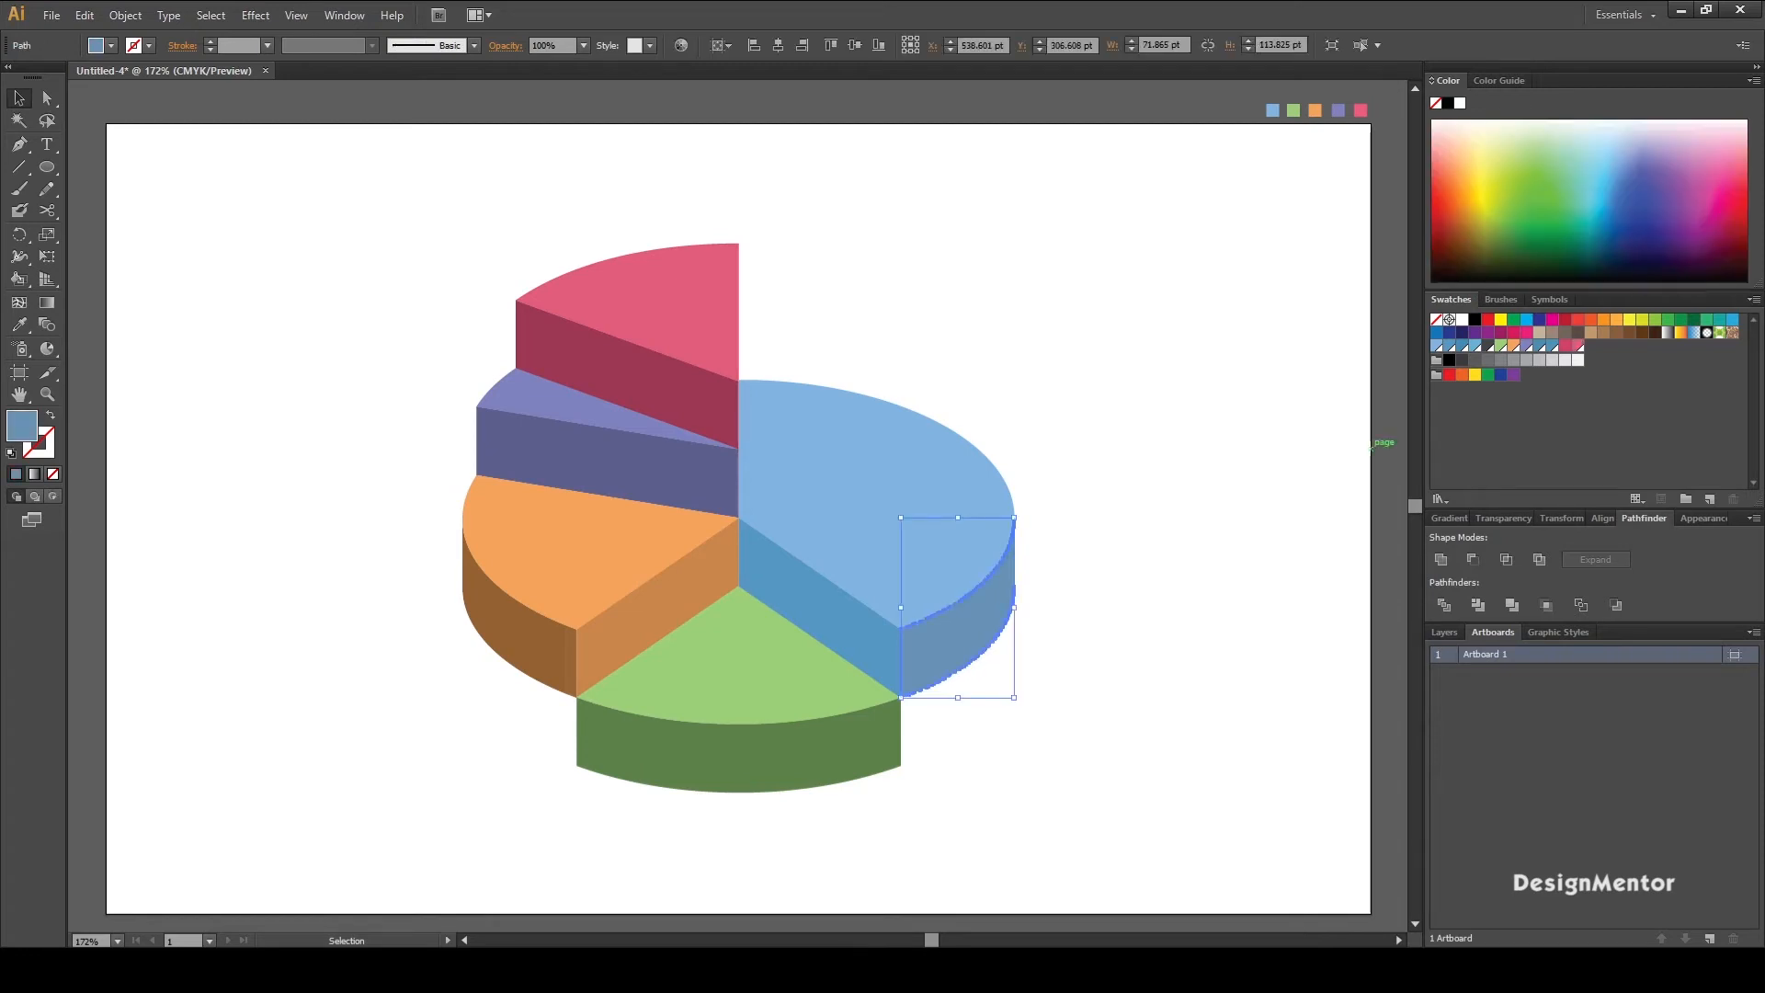
left_click(1462, 346)
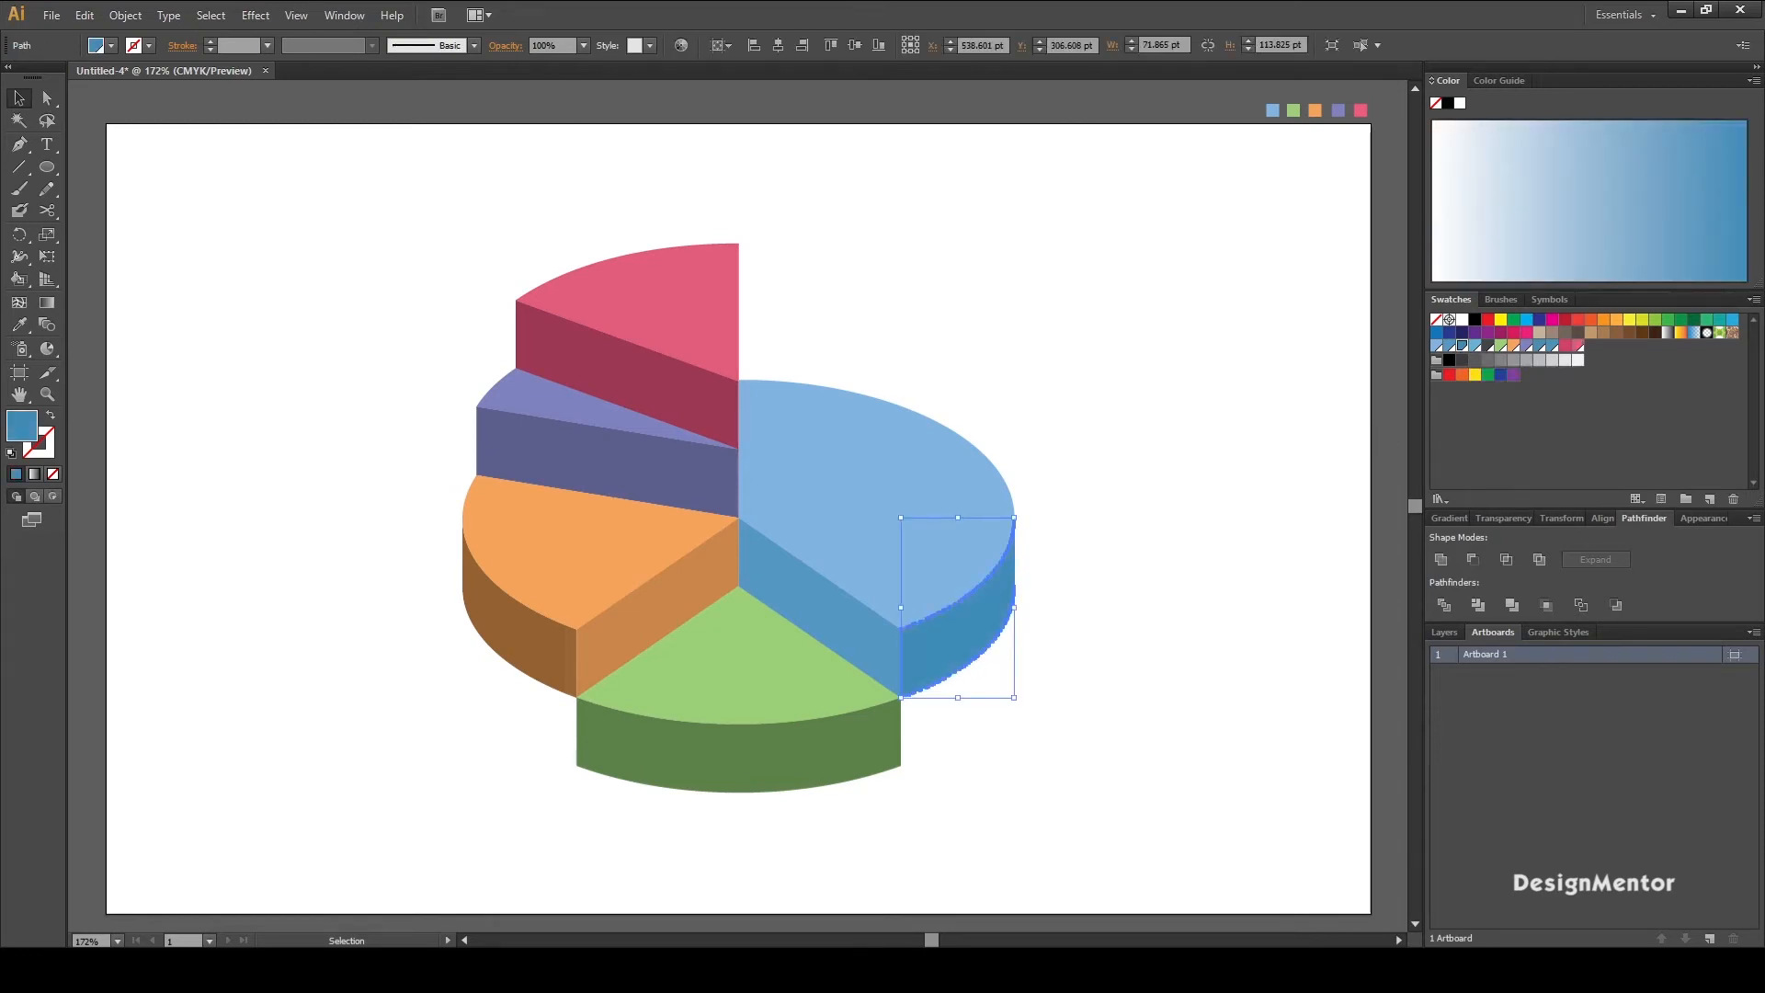
key("ctrl+shift+a")
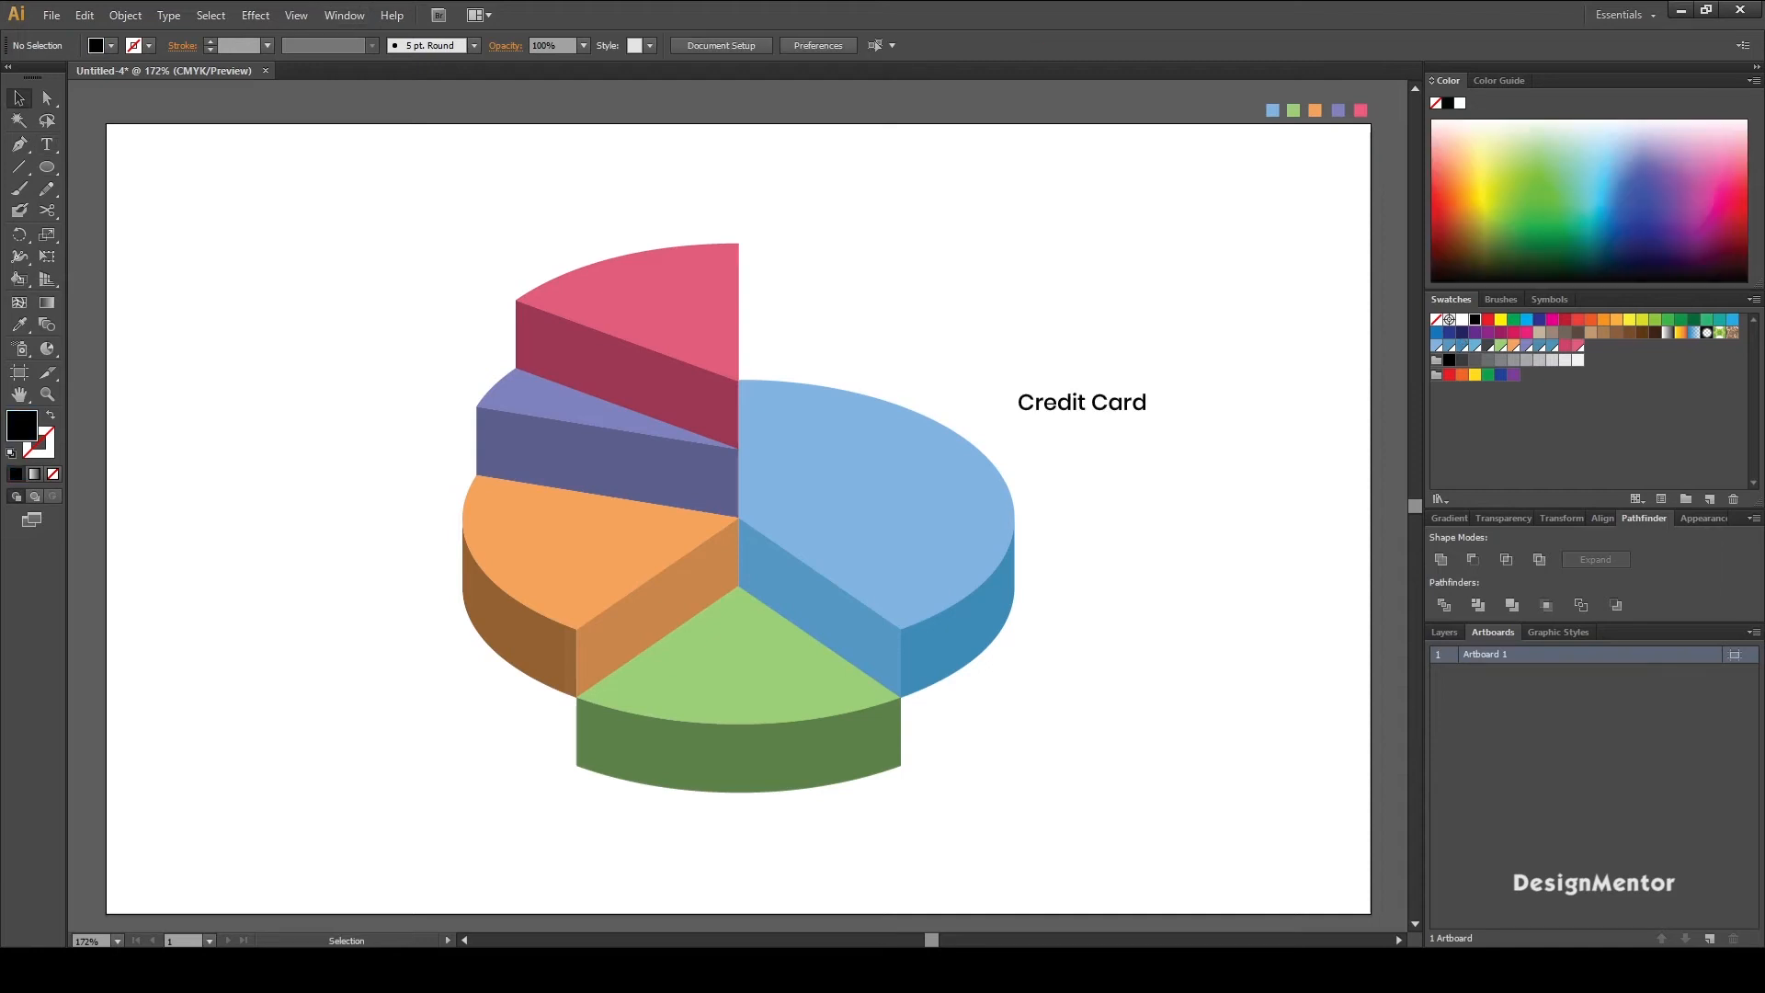
Step: Duplicate the "Credit Card" label in place and move the copy about 200 pt straight down beside the green slice
left_click(1081, 402)
key("ctrl+shift+a")
left_click(1081, 402)
key("v")
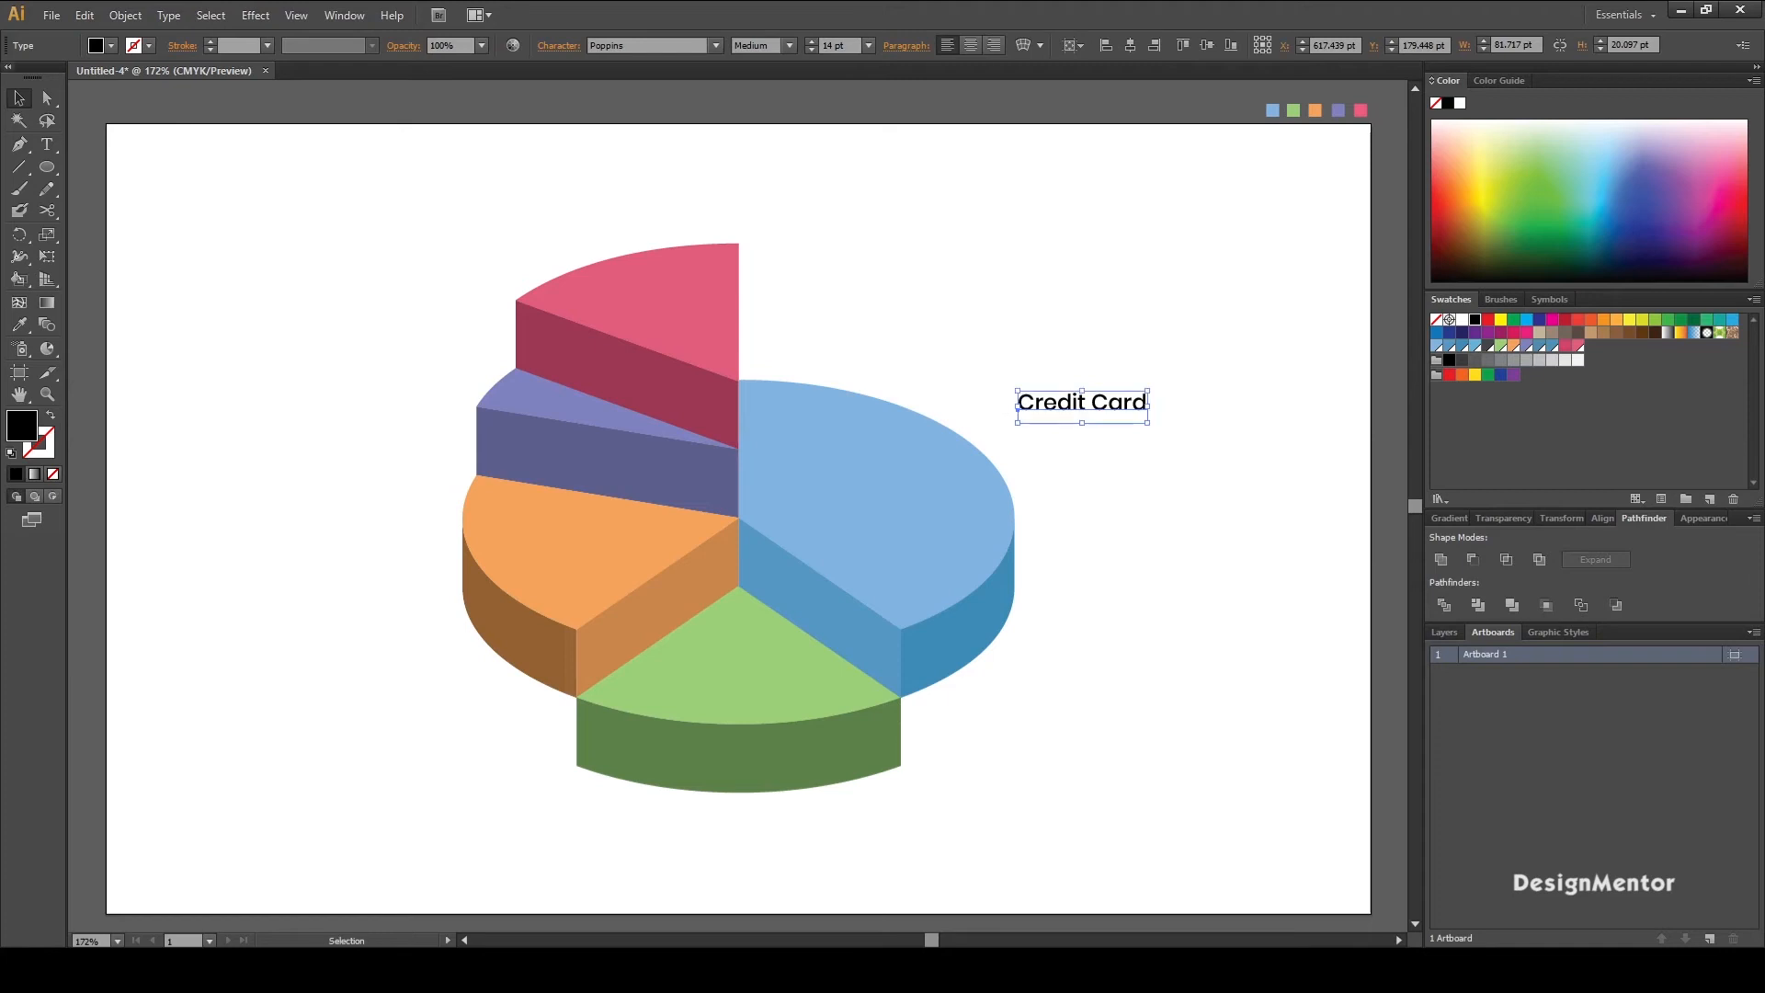
left_click(84, 15)
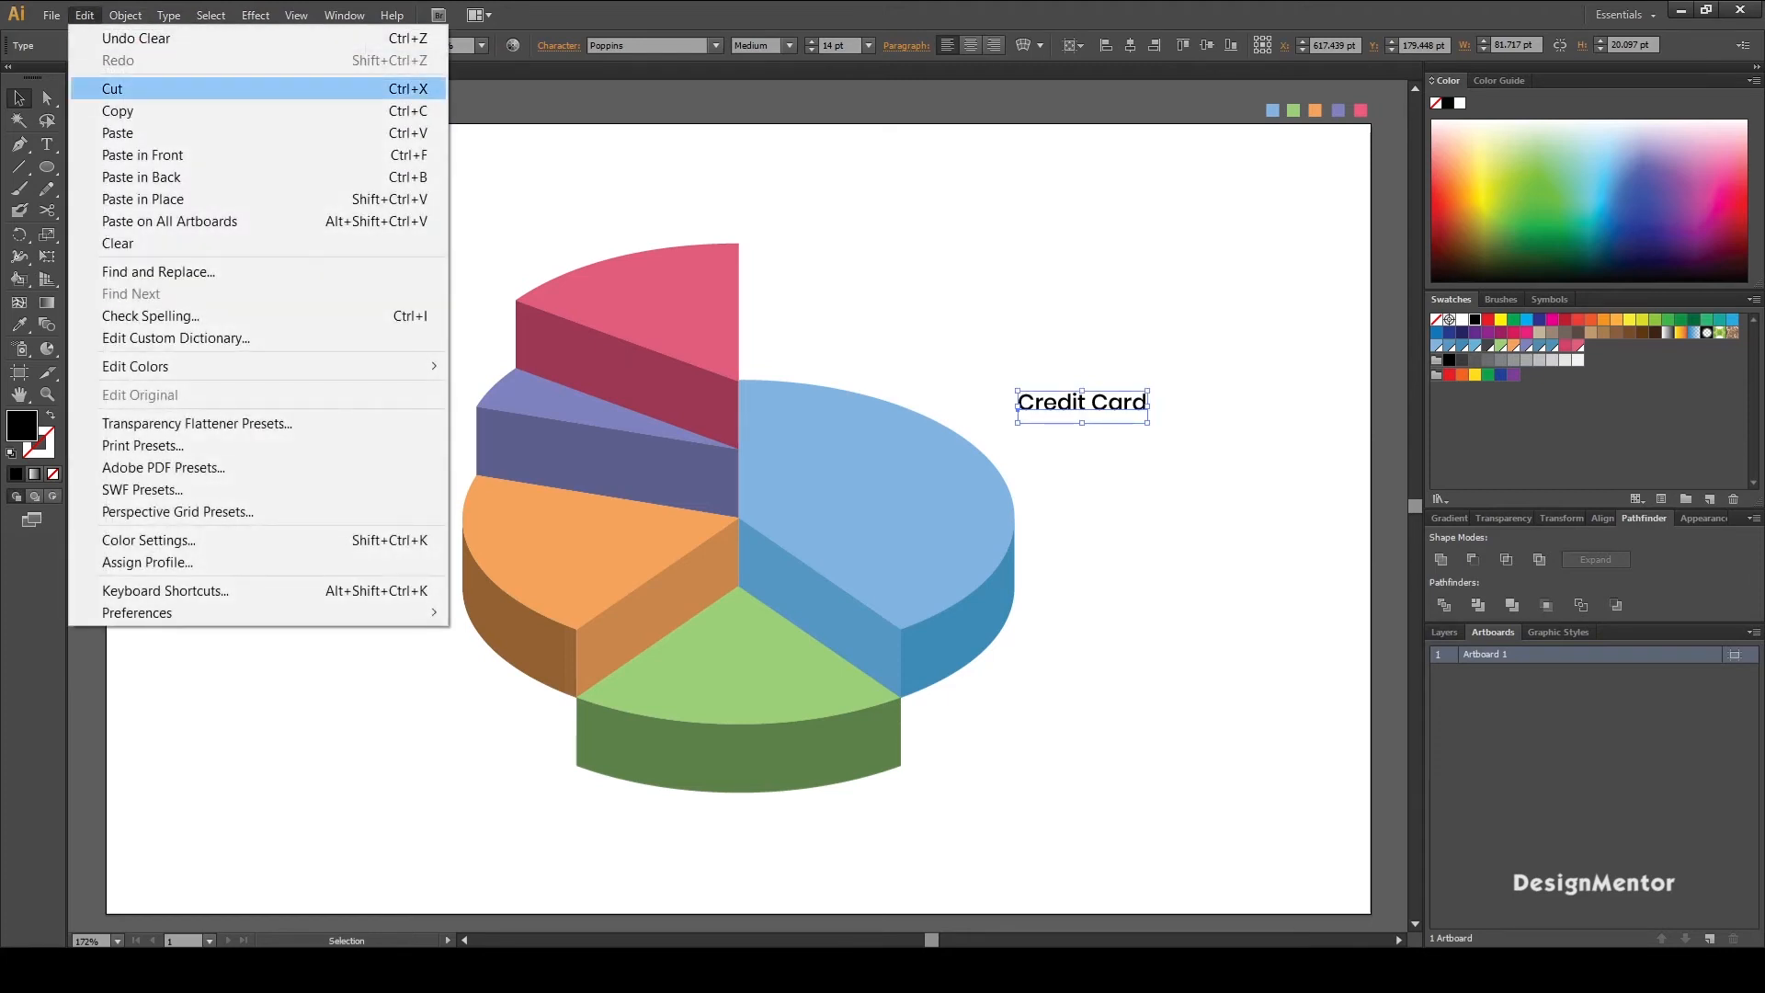
left_click(117, 111)
left_click(84, 14)
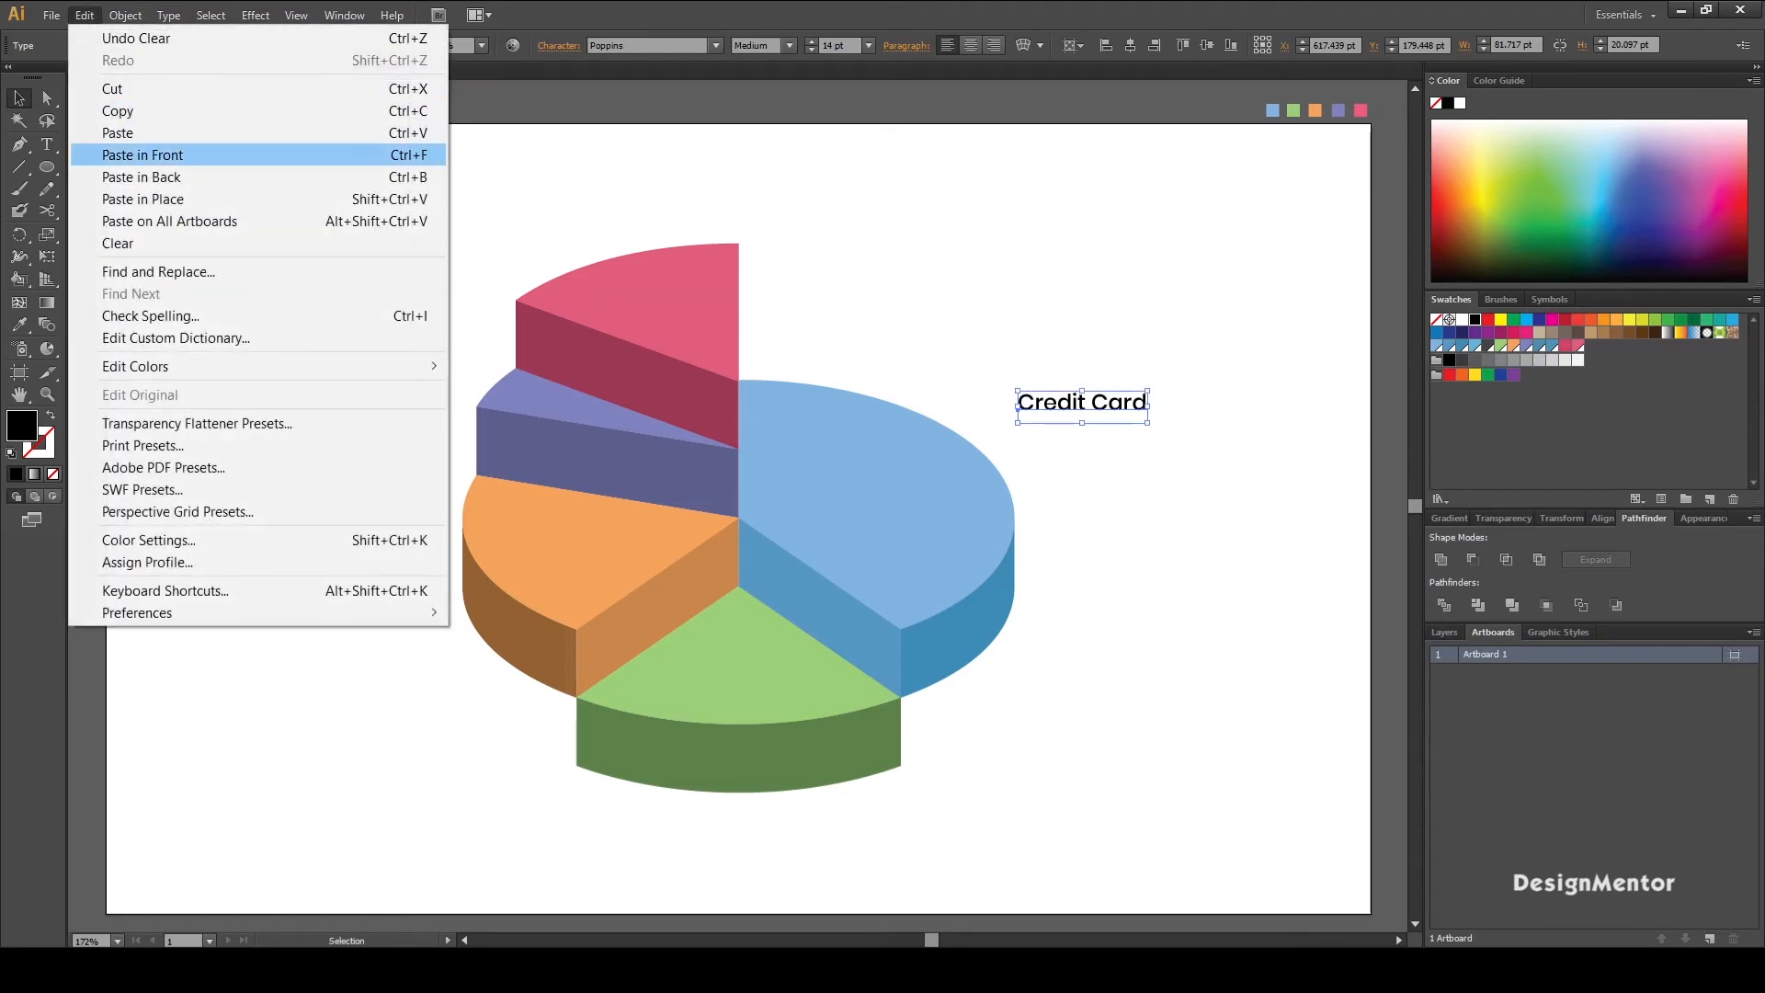
left_click(143, 155)
key("shift+Down")
key("shift+Down")
key("shift+Down")
key("shift+Down")
key("shift+Down")
key("shift+Down")
key("shift+Down")
key("shift+Down")
key("shift+Down")
key("shift+Down")
key("shift+Down")
key("shift+Down")
key("shift+Down")
key("shift+Down")
key("shift+Down")
key("shift+Down")
key("shift+Down")
key("shift+Down")
key("shift+Down")
key("shift+Down")
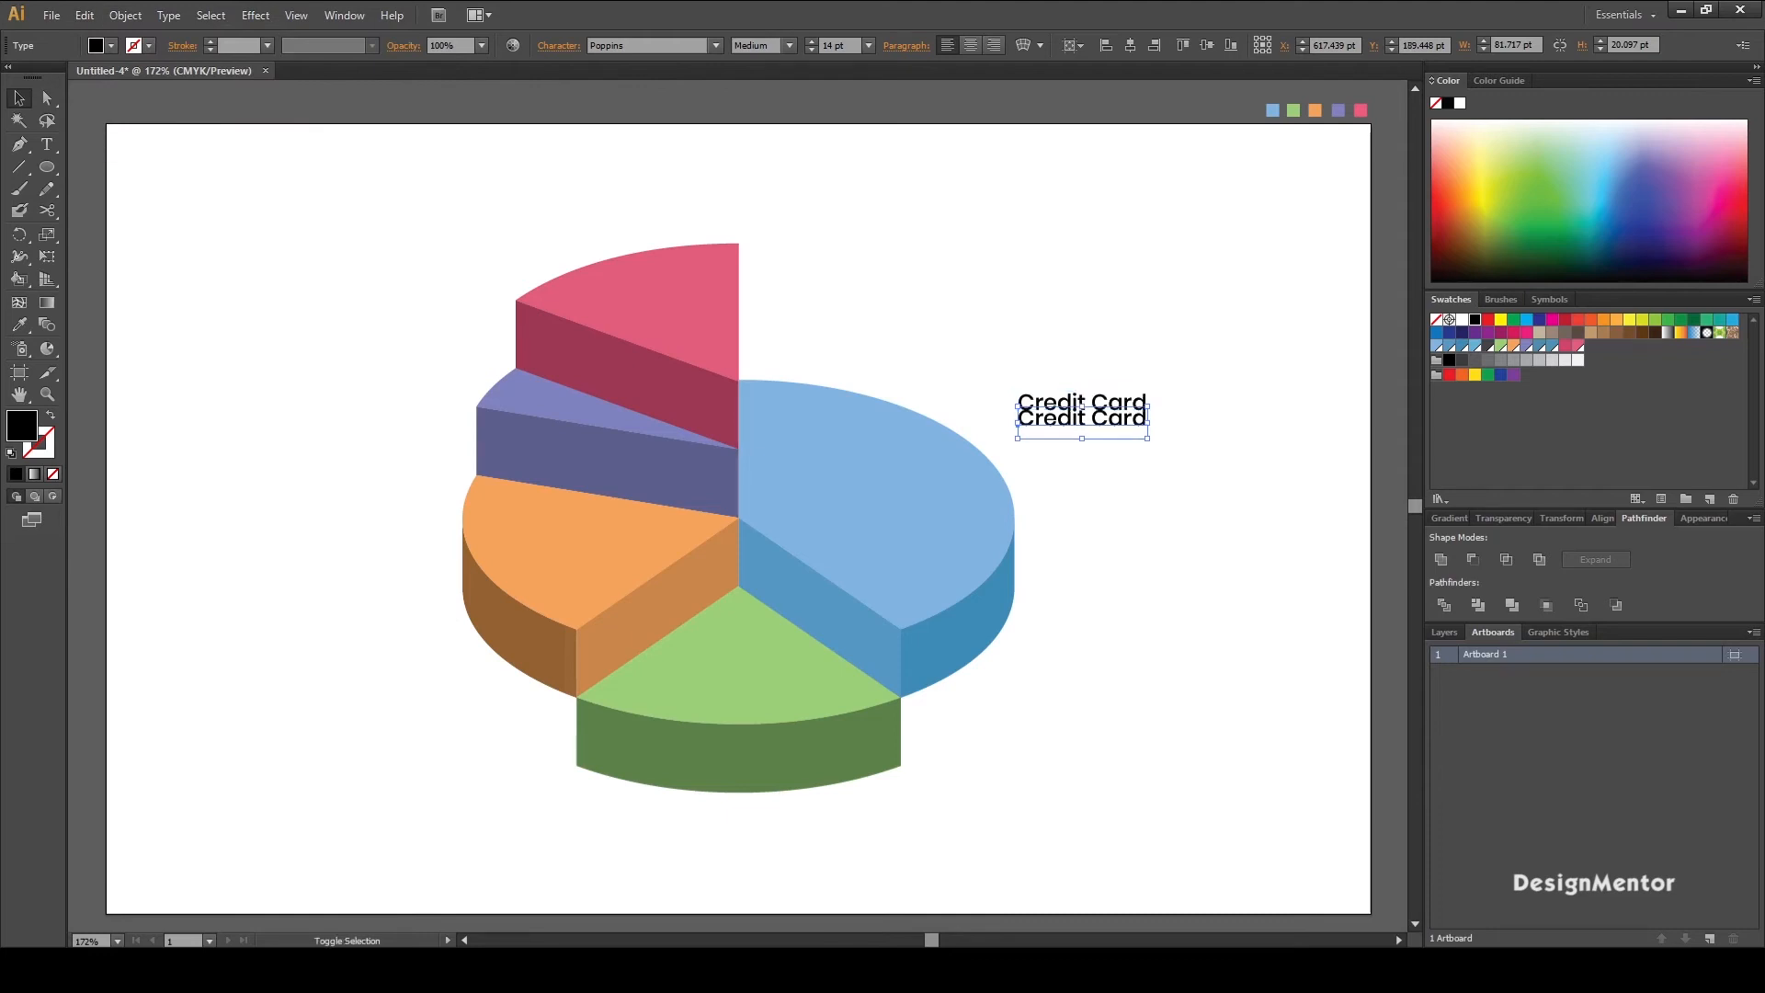
key("shift+Down")
key("shift+Up")
key("shift+Down")
key("shift+Up")
key("Down")
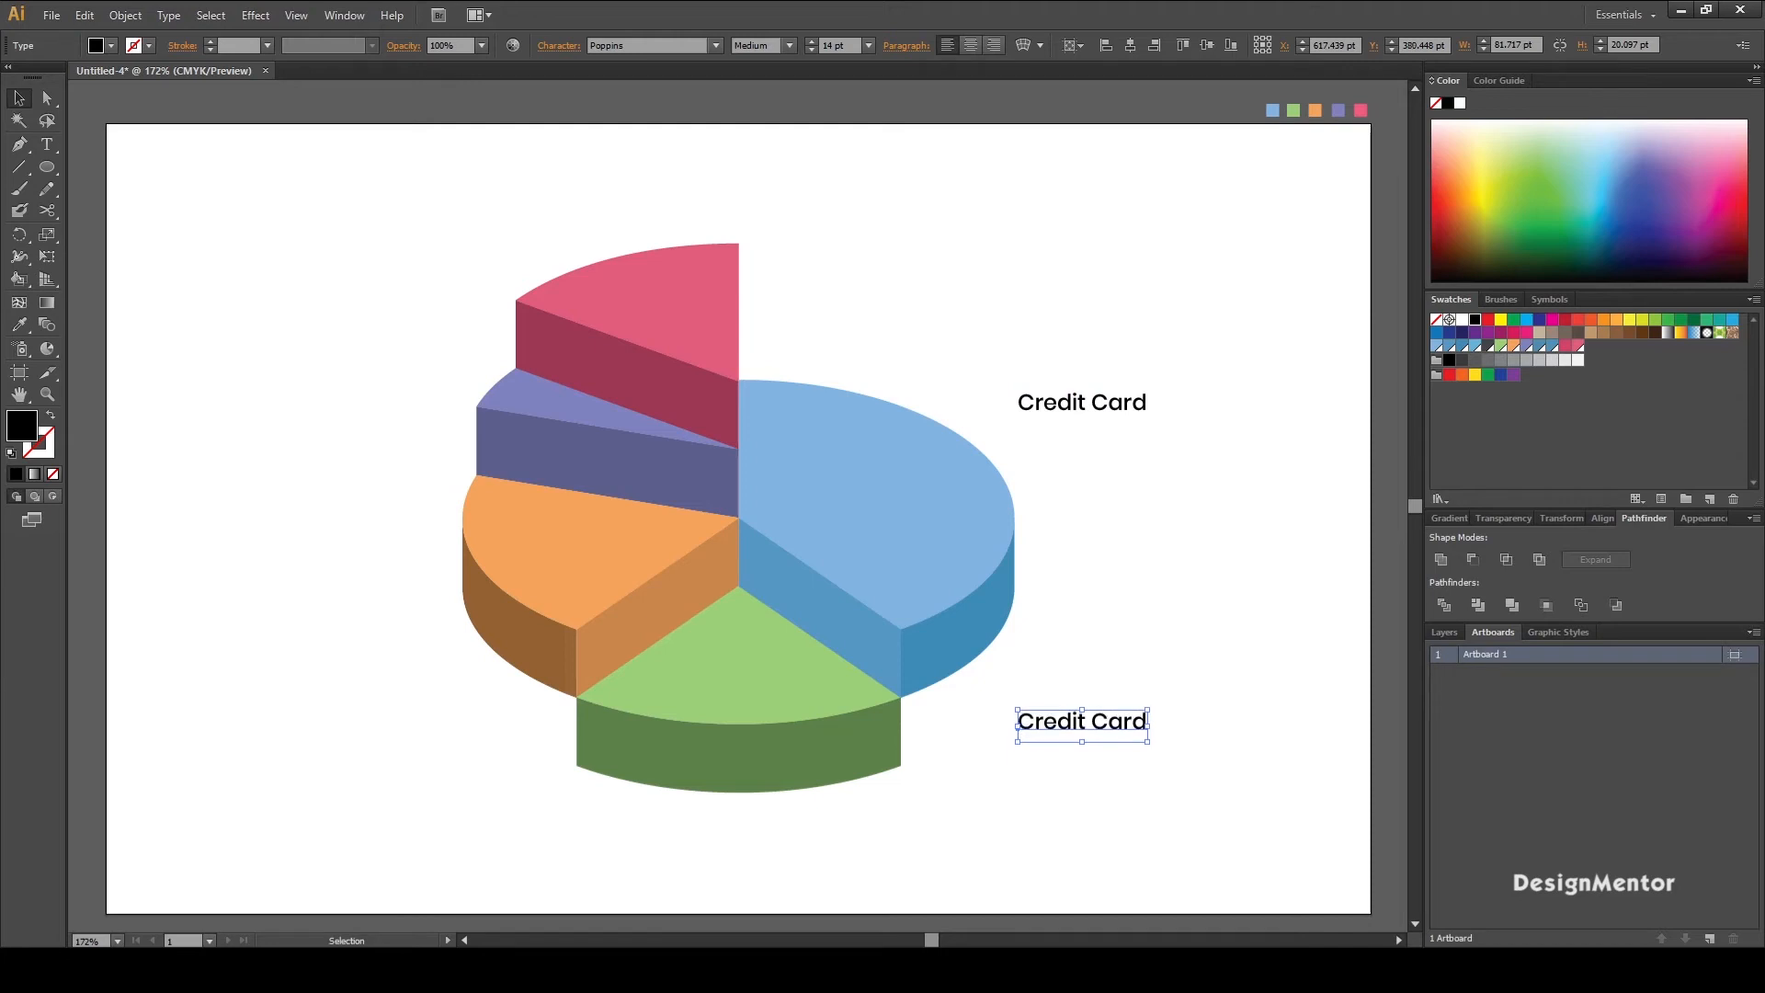
Step: Change the lower label's text to "Debit Card"
key("t")
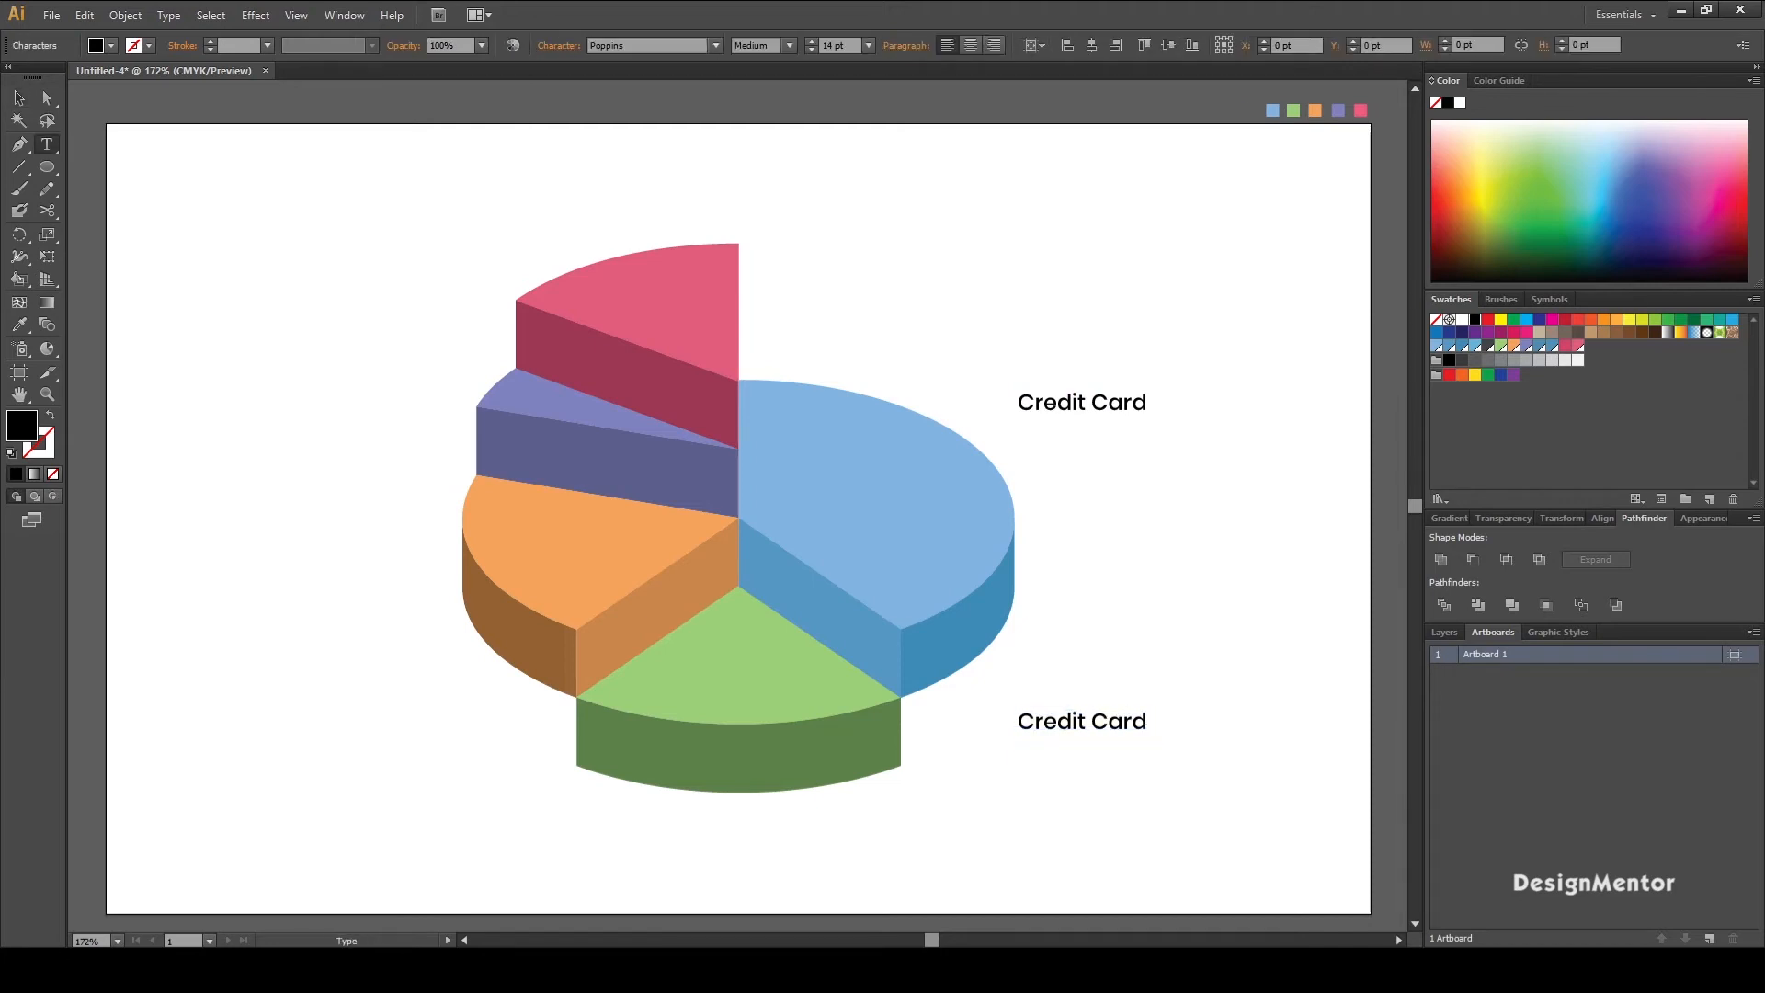
left_click(1056, 721)
key("Left")
key("Left")
type("Debit")
key("Delete")
key("Delete")
key("Delete")
key("Delete")
key("Delete")
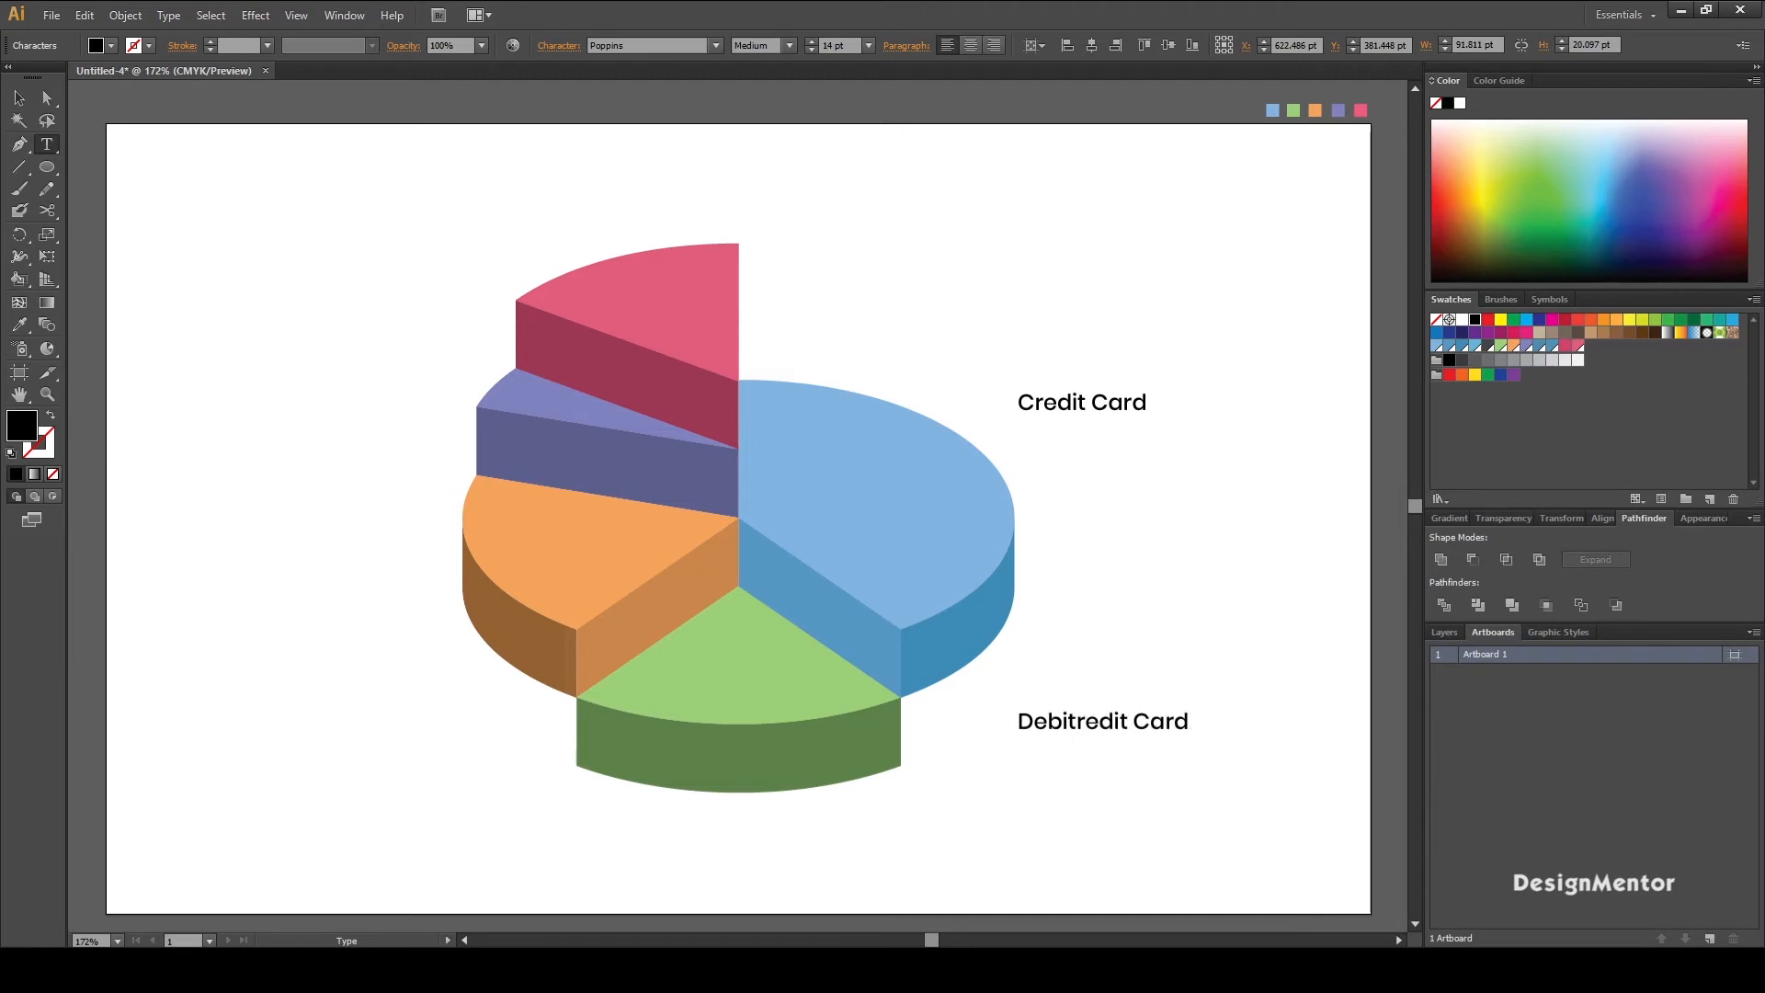
key("Delete")
key("Escape")
Step: Colour the "Credit Card" label with the darker blue sampled from the blue slice's outer side wall
left_click(1080, 402)
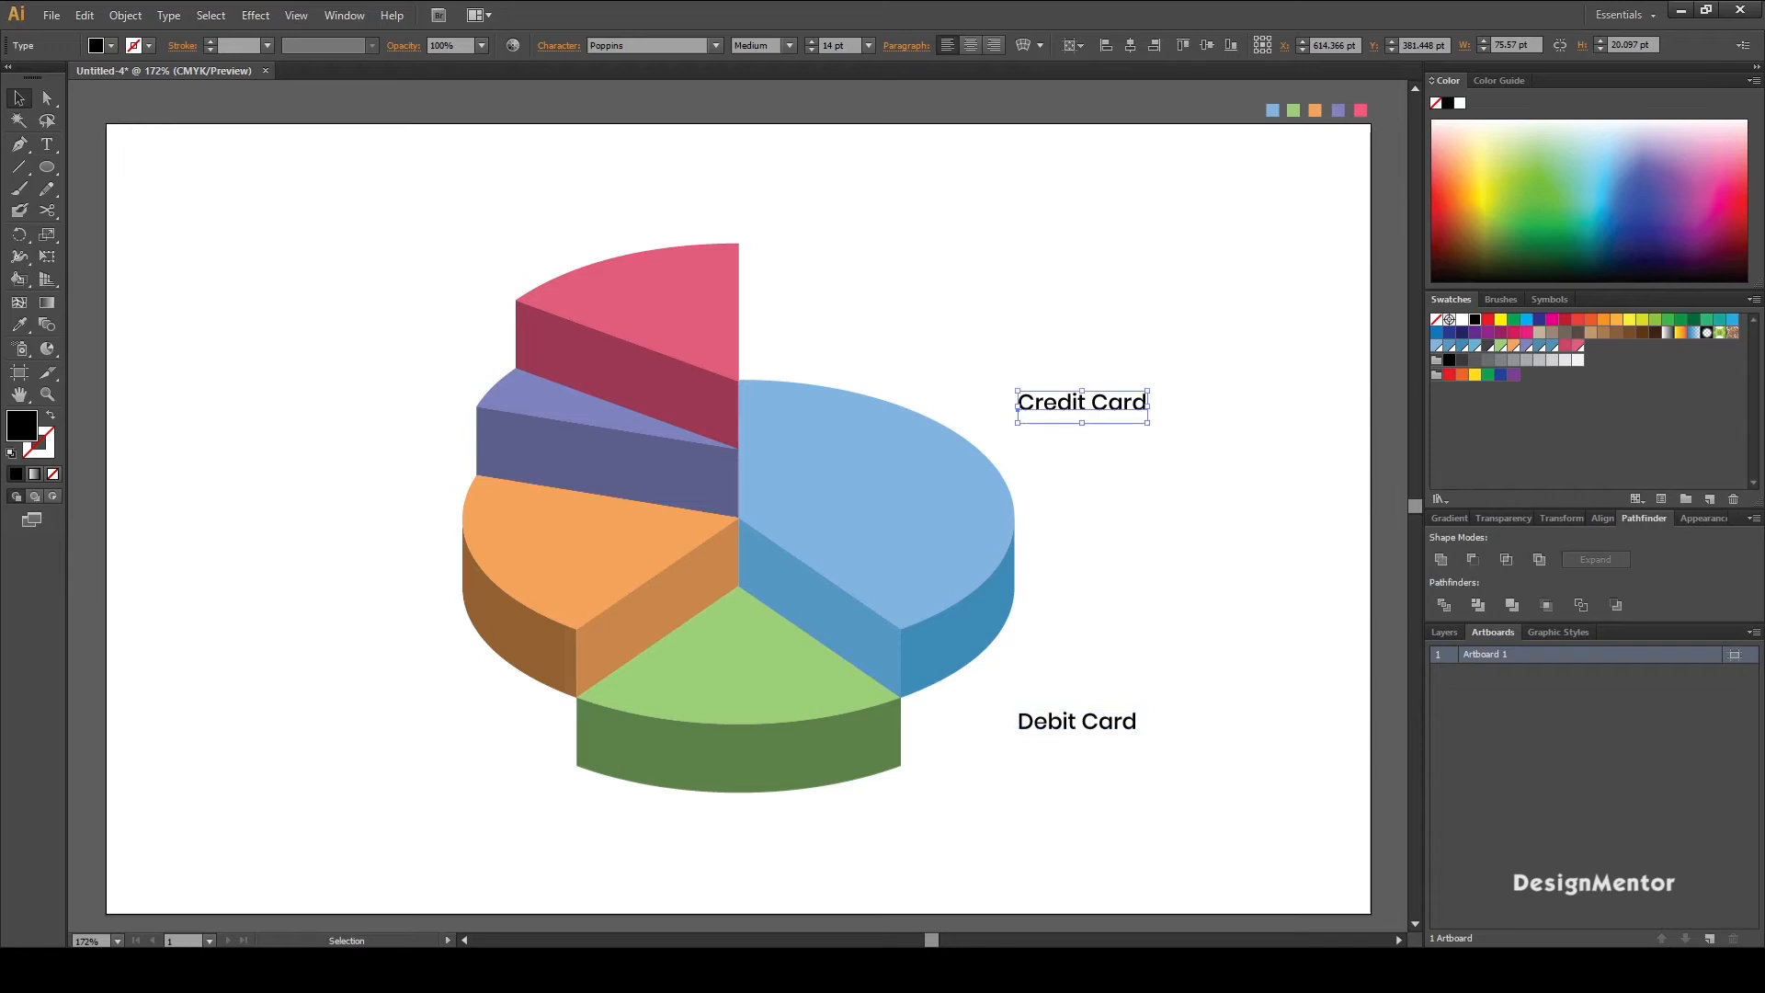
key("i")
left_click(997, 625)
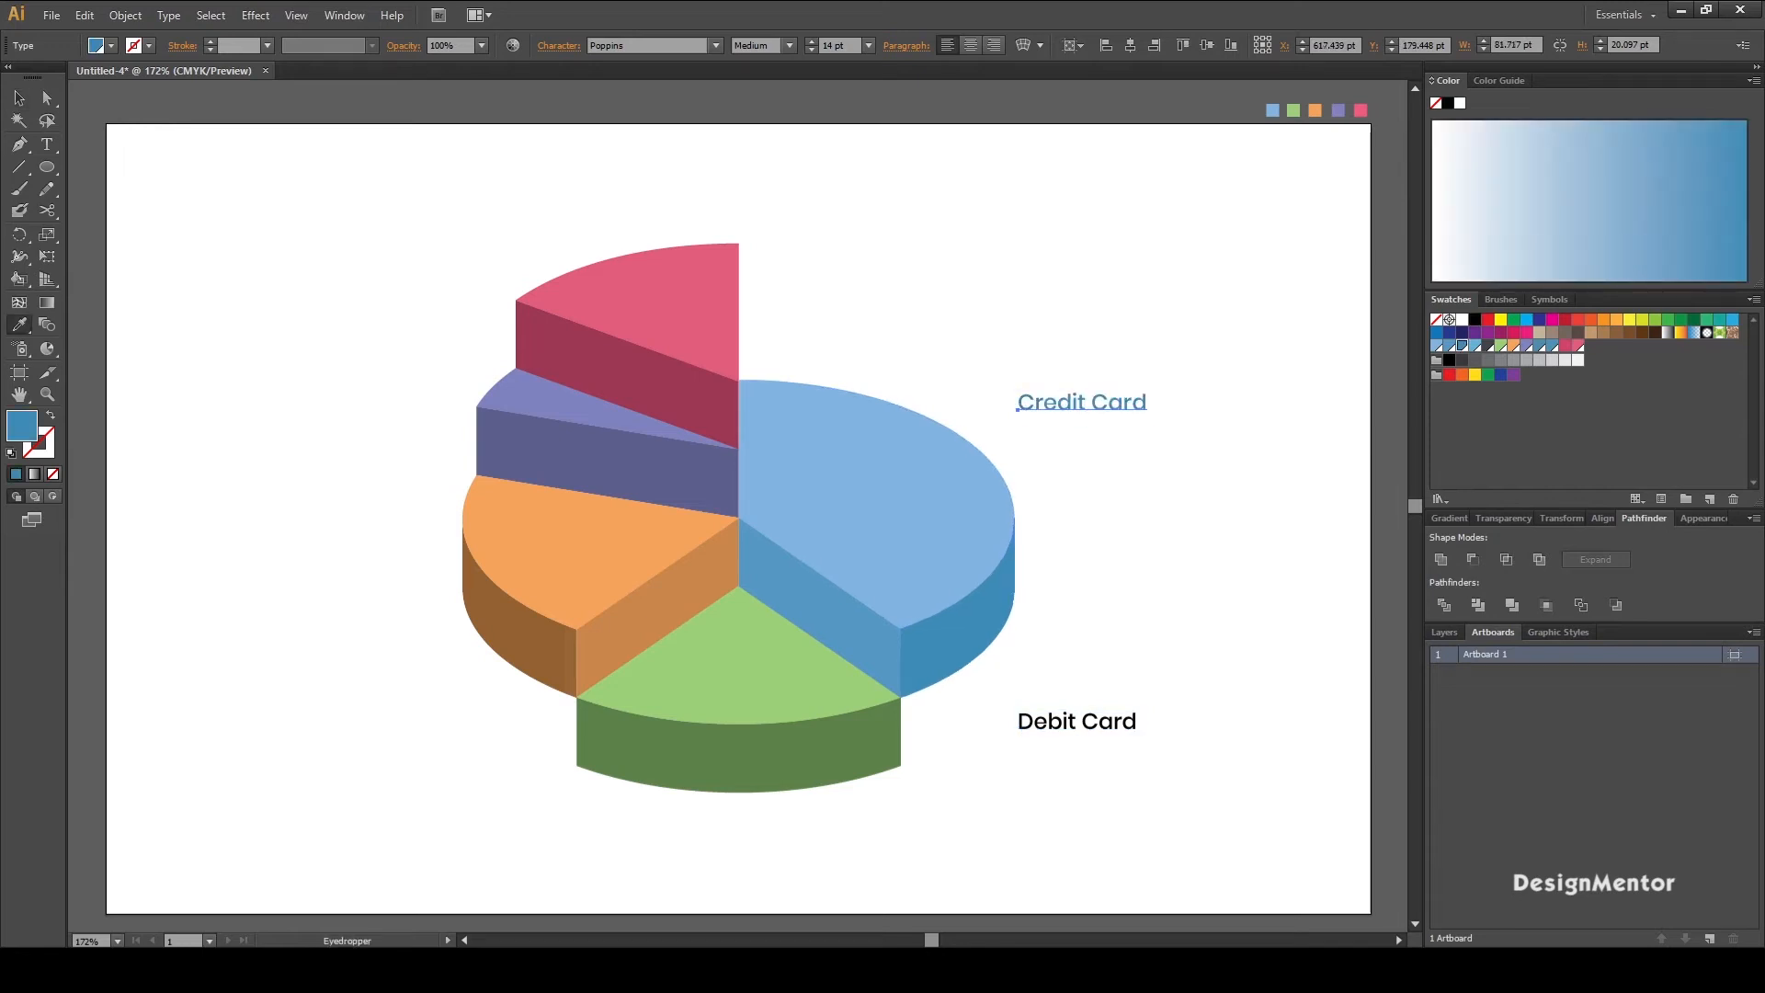
key("v")
key("ctrl+shift+a")
Step: Colour the "Debit Card" label with the dark green sampled from the green slice's side wall
left_click(1076, 722)
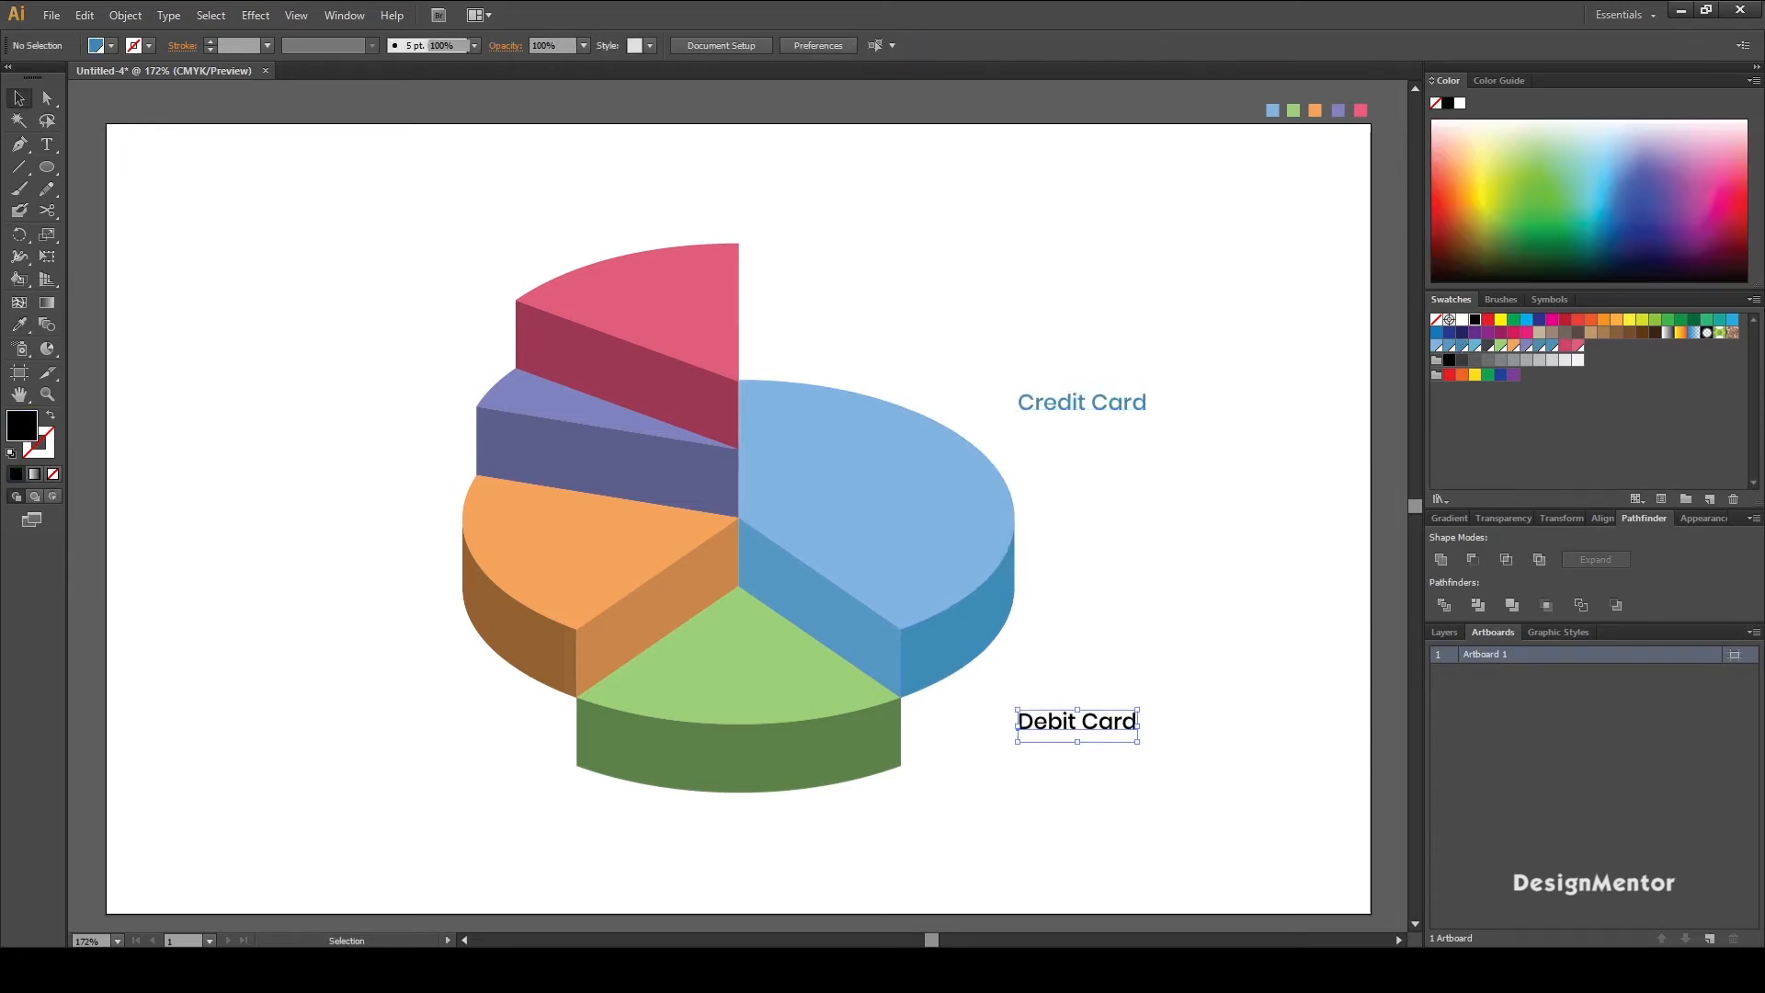
key("i")
left_click(781, 749)
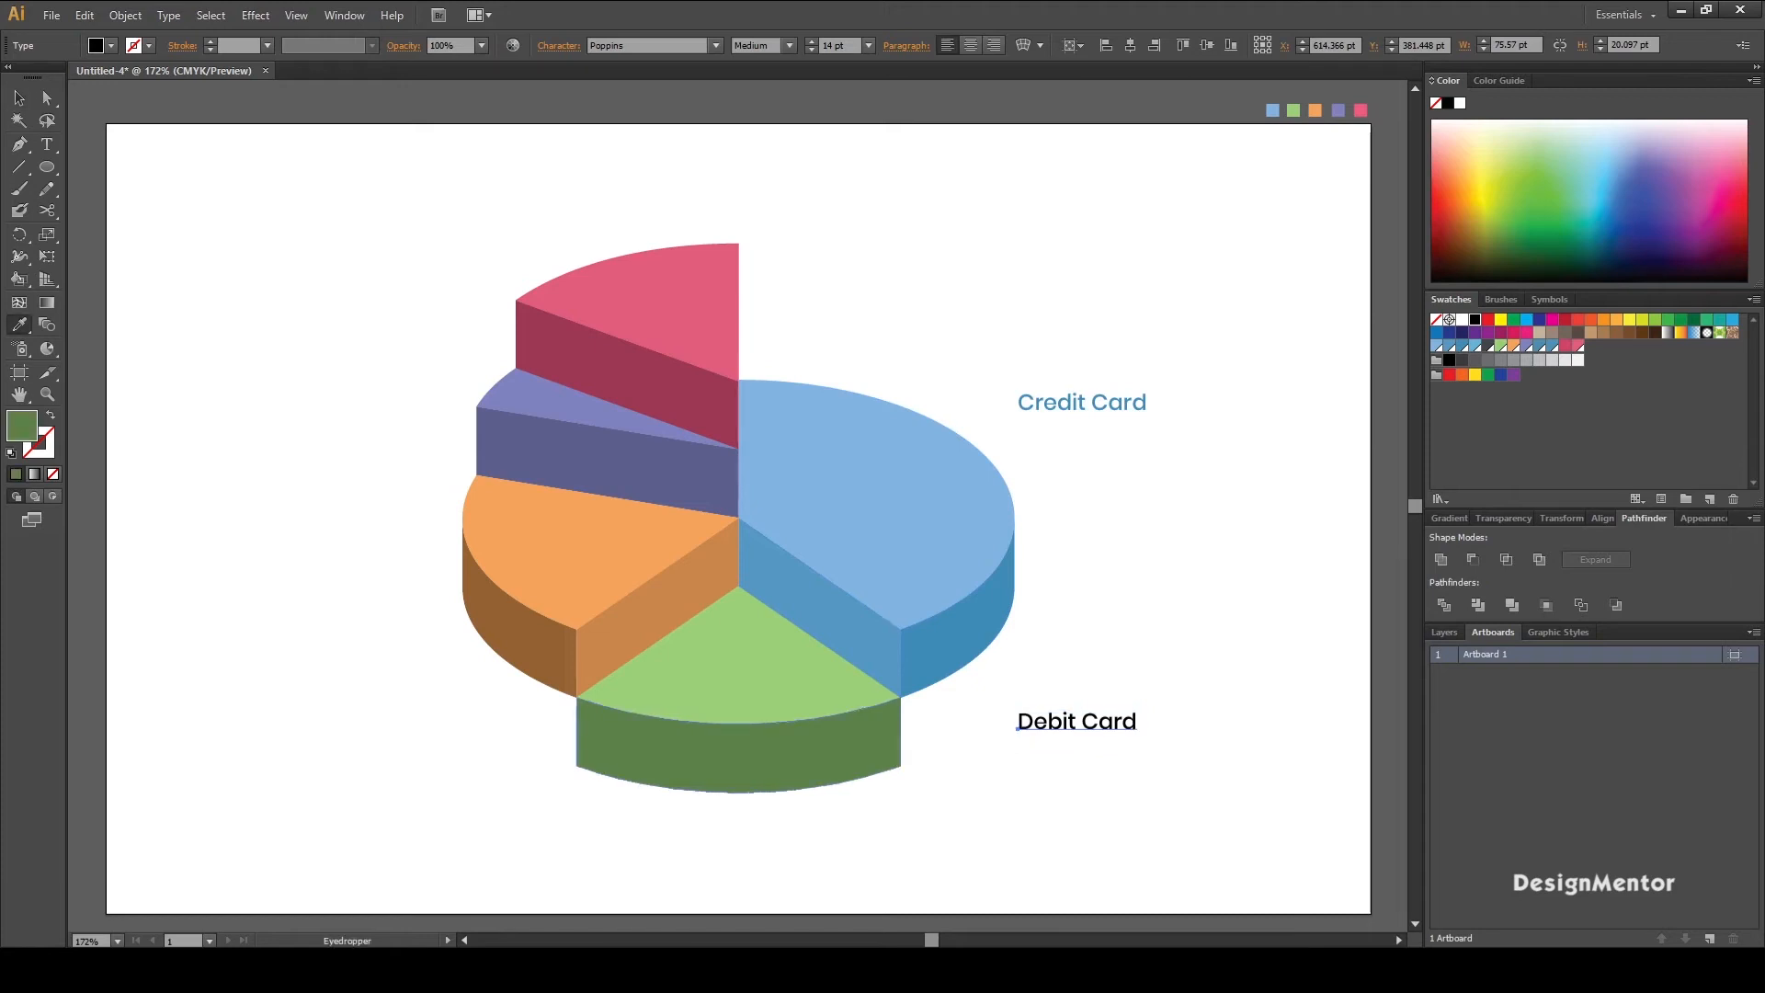
key("v")
key("ctrl+shift+a")
Step: Duplicate the "Debit Card" label and place the copy to the left of the orange slice
left_click(1077, 721)
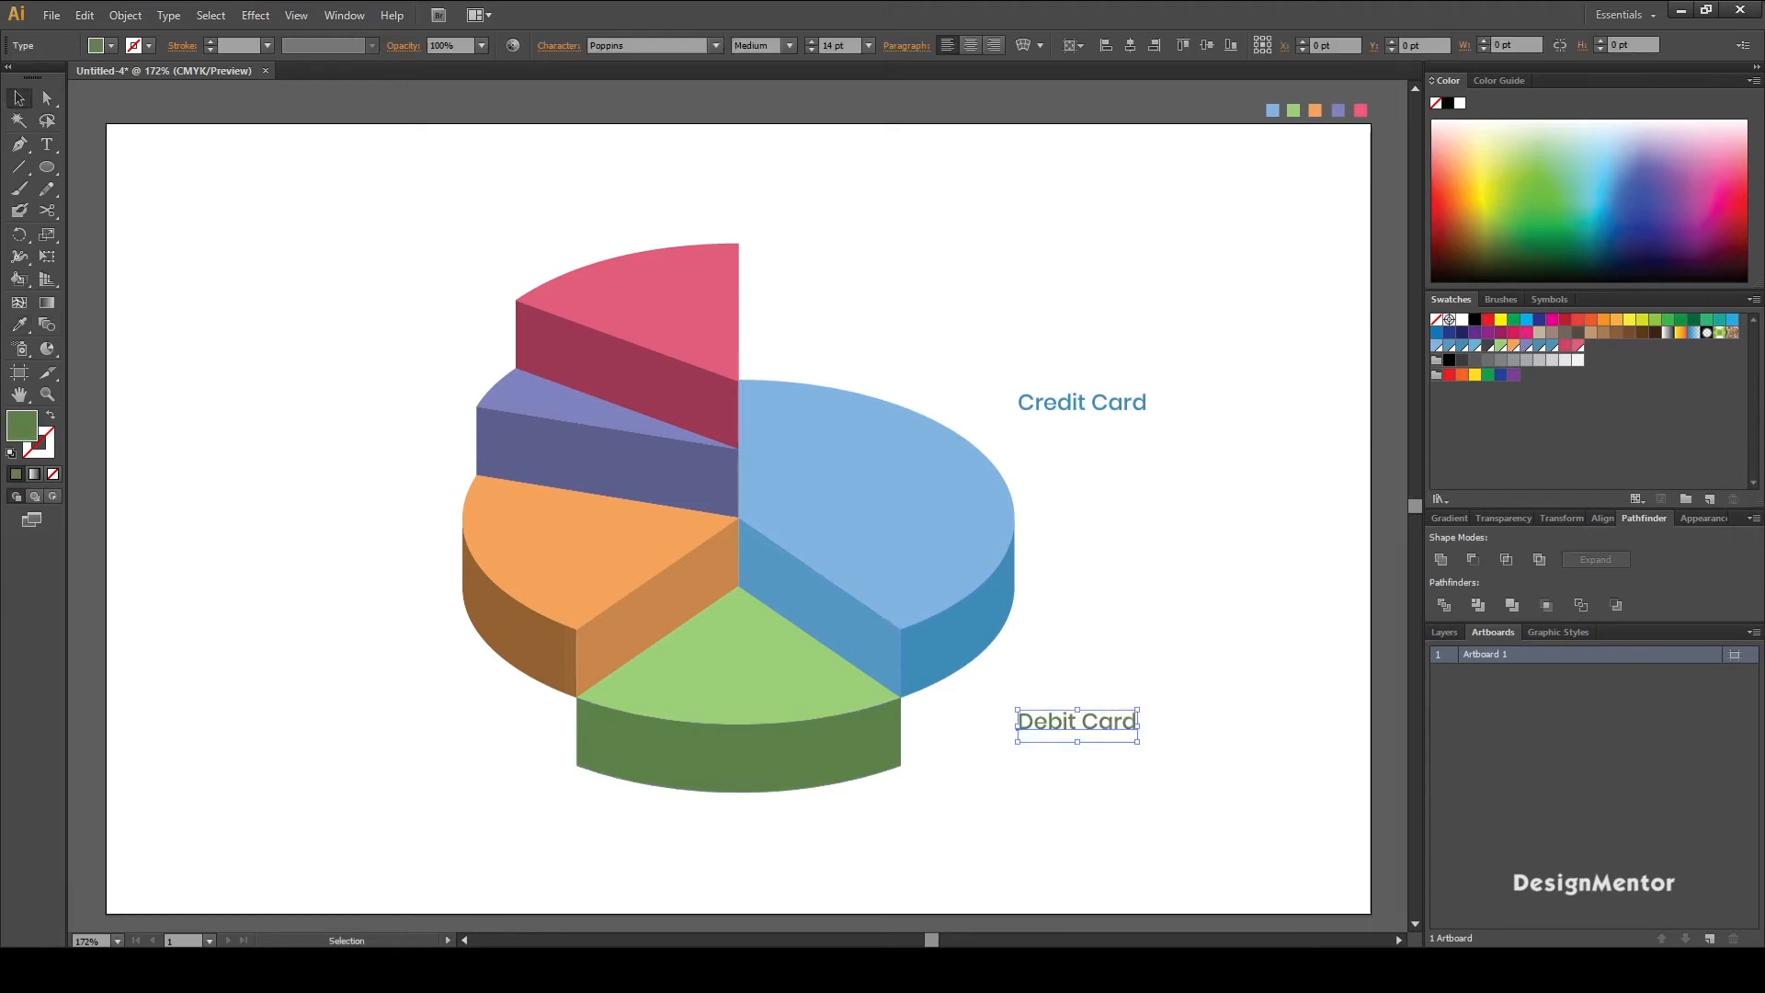
left_click(83, 15)
left_click(118, 110)
left_click(84, 15)
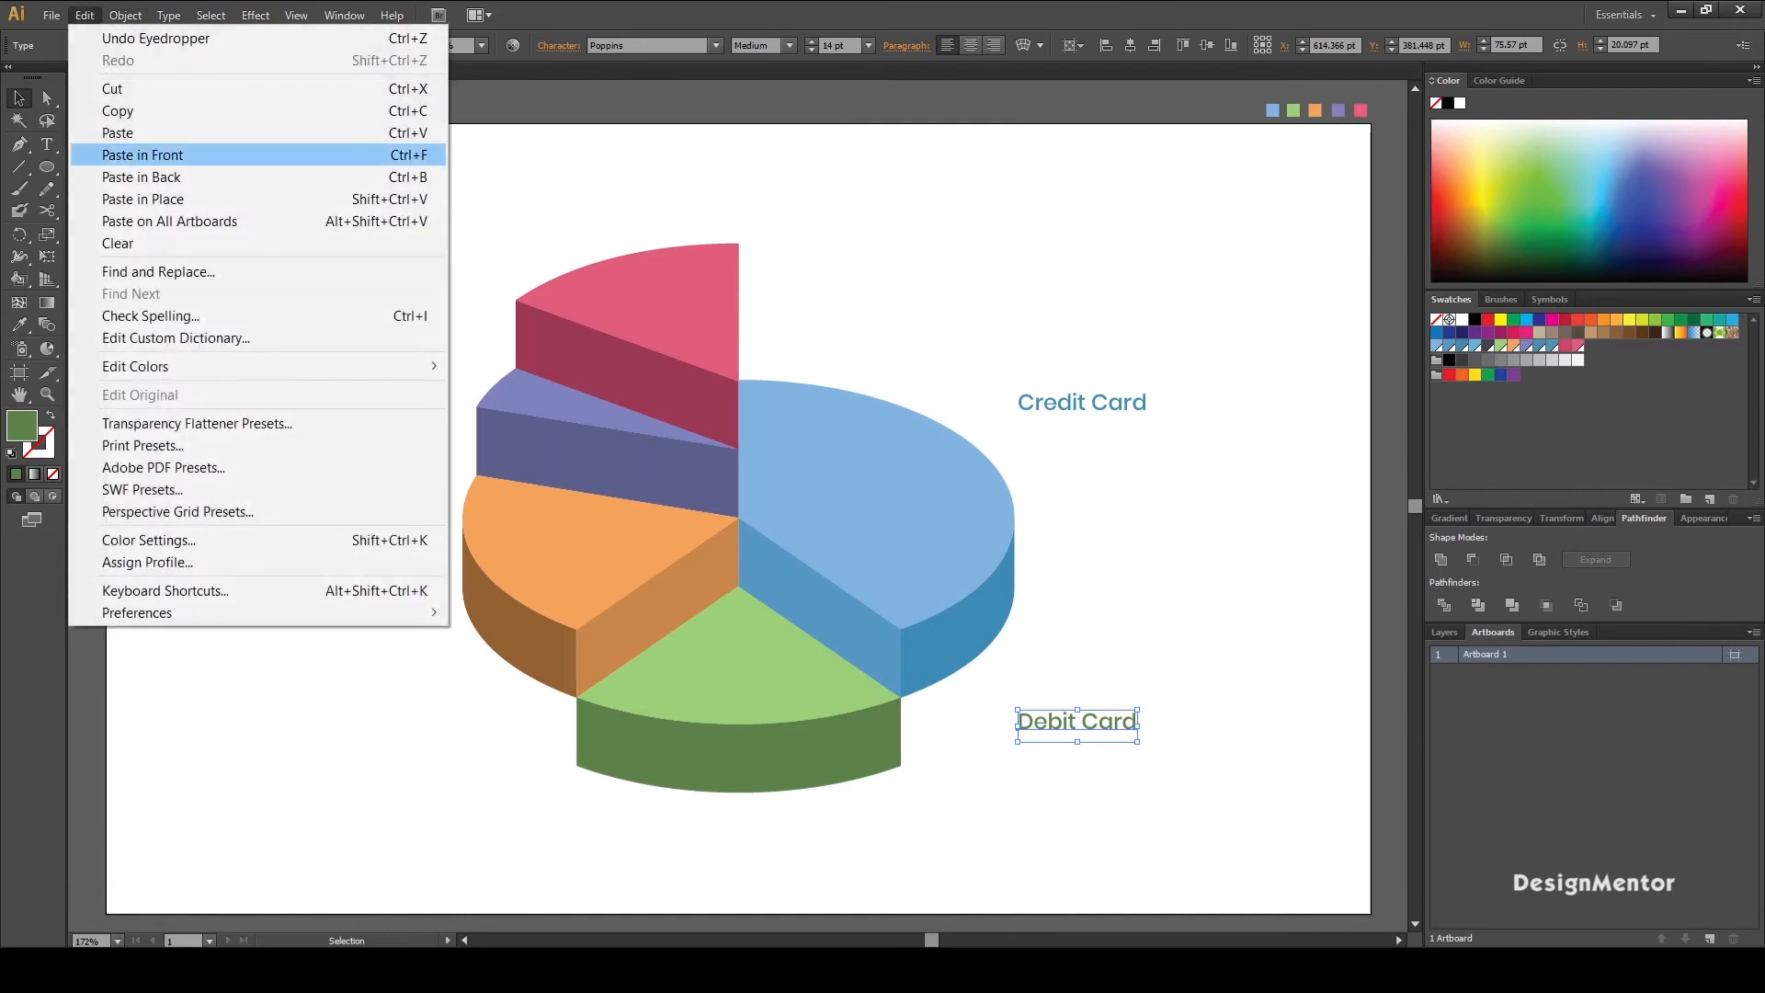
left_click(143, 154)
left_click_drag(1076, 722, 335, 581)
key("shift+Up")
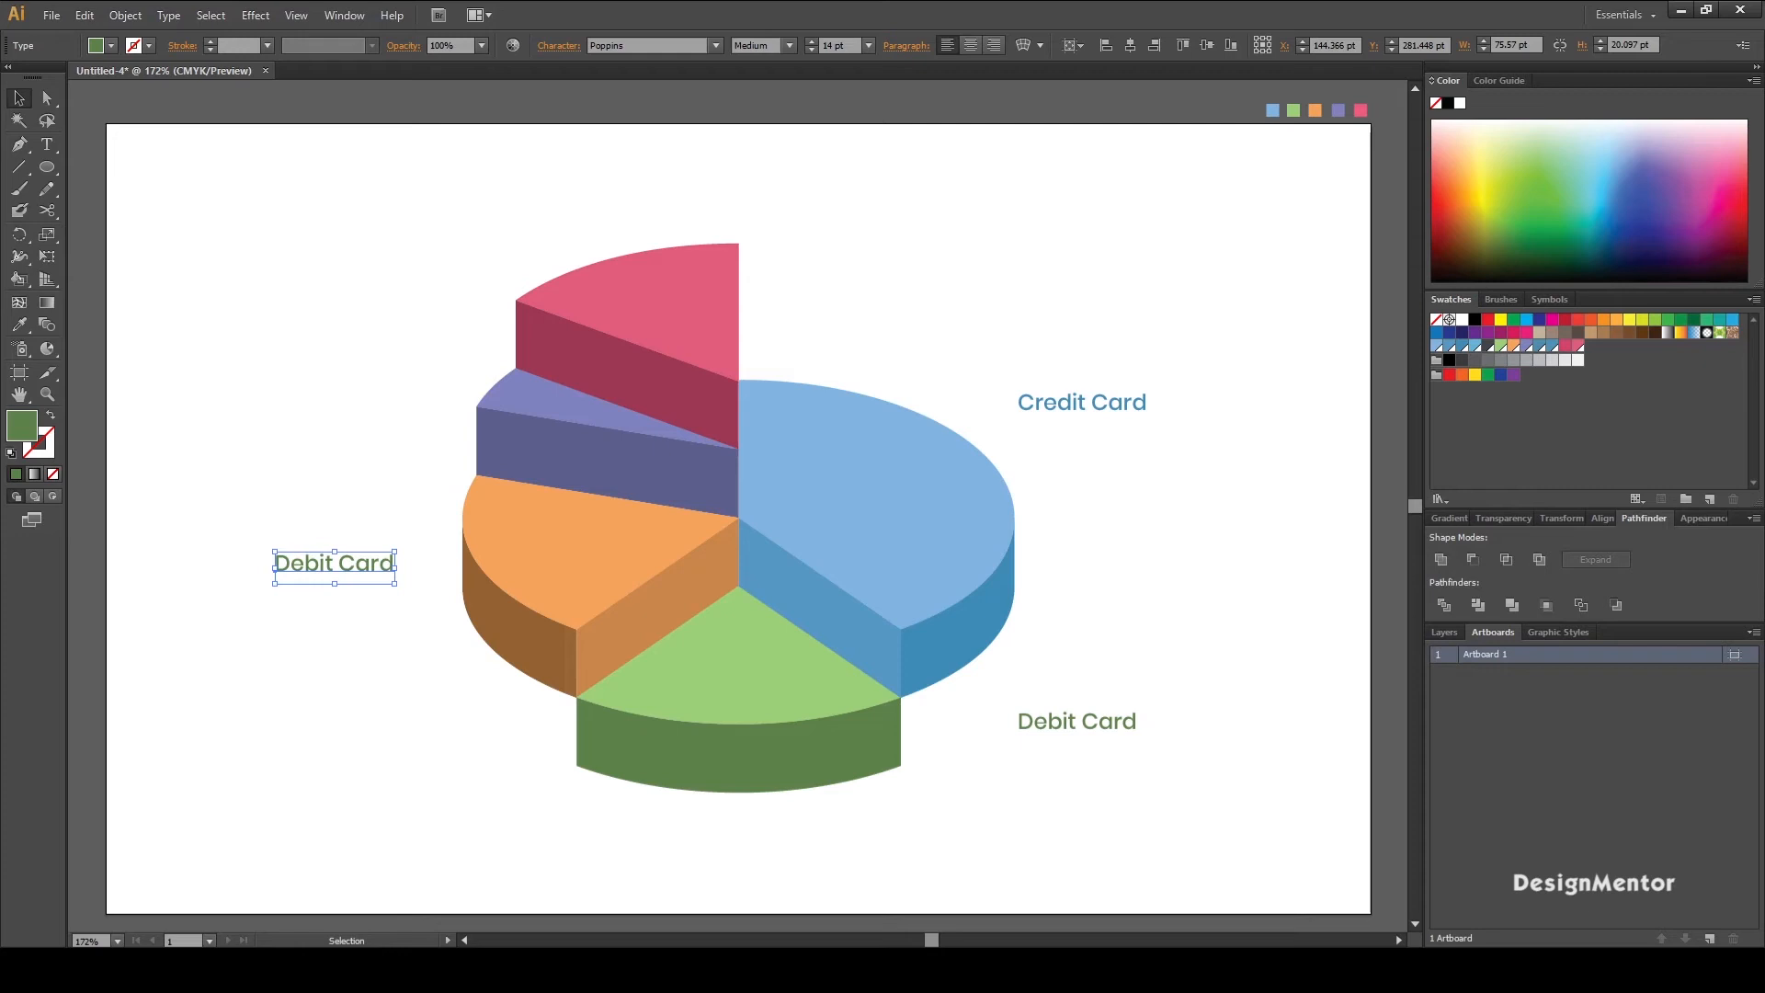
Step: Replace the copied label's text with "Digital Wallet" and shift it 10 pt to the left
key("t")
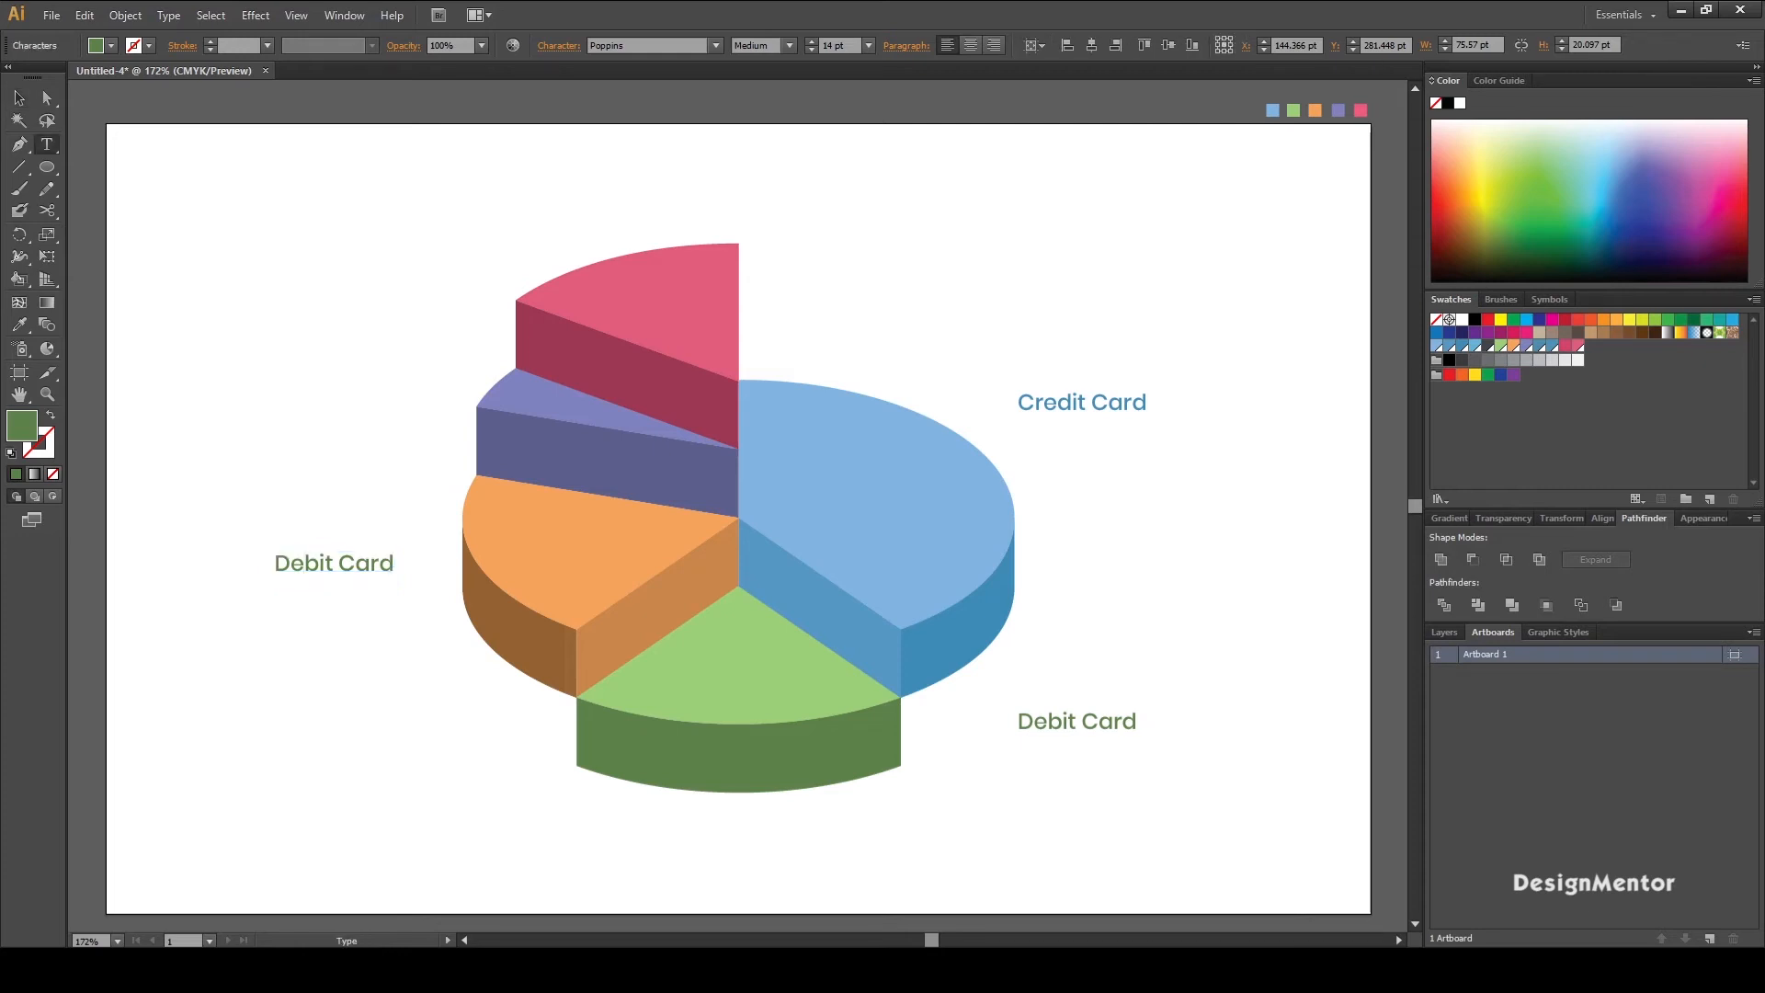
triple_click(337, 566)
type("Digital Wallet")
left_click(17, 97)
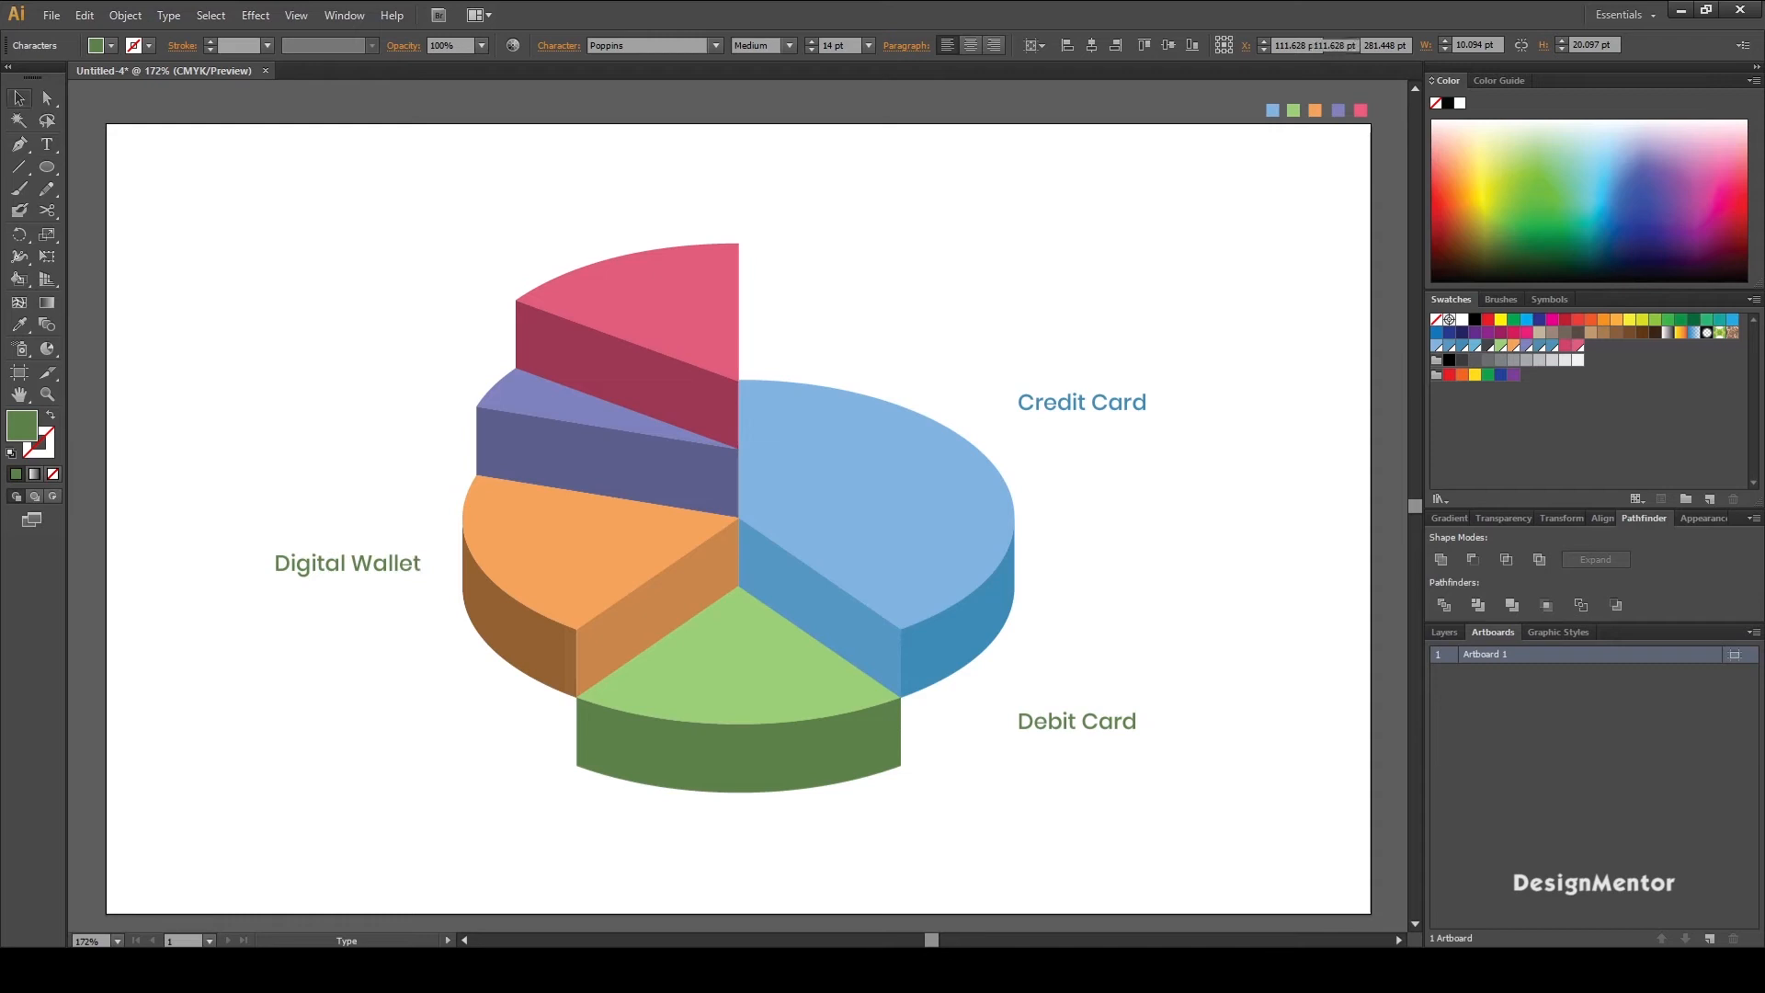
key("shift+Left")
key("shift+Left")
key("shift+Right")
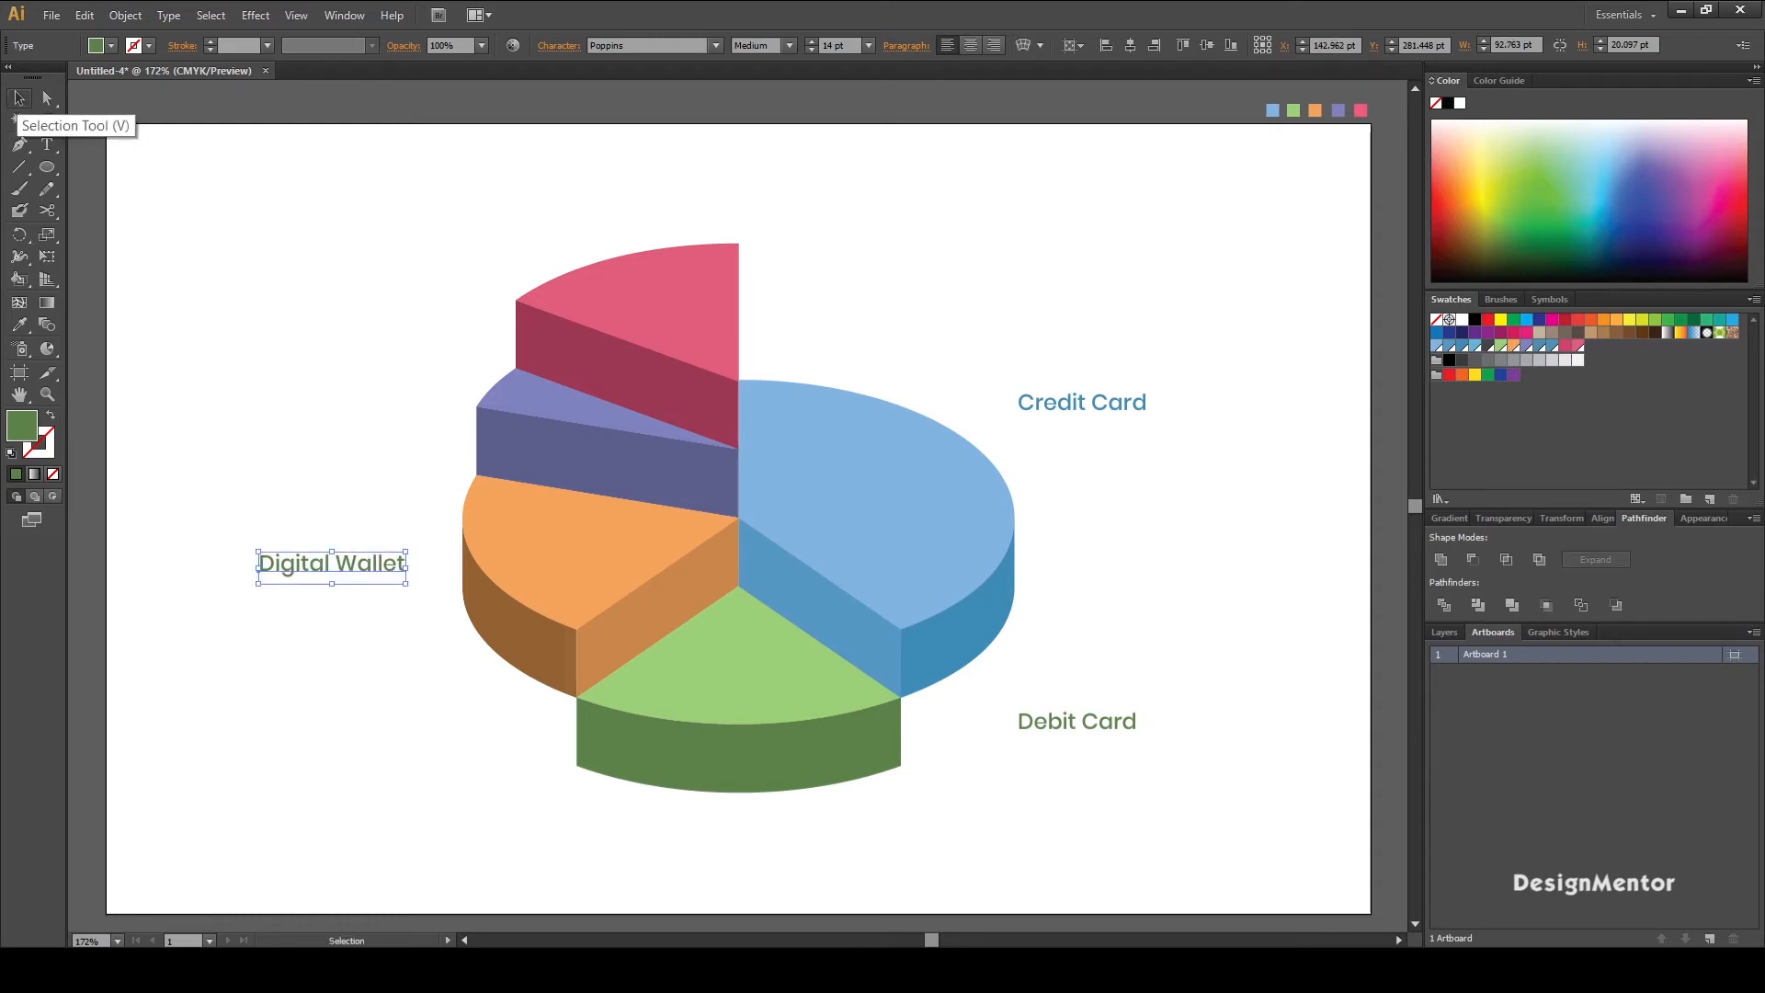
Step: Colour the "Digital Wallet" label with the dark brown sampled from the orange slice's outer side wall
key("ctrl+shift+a")
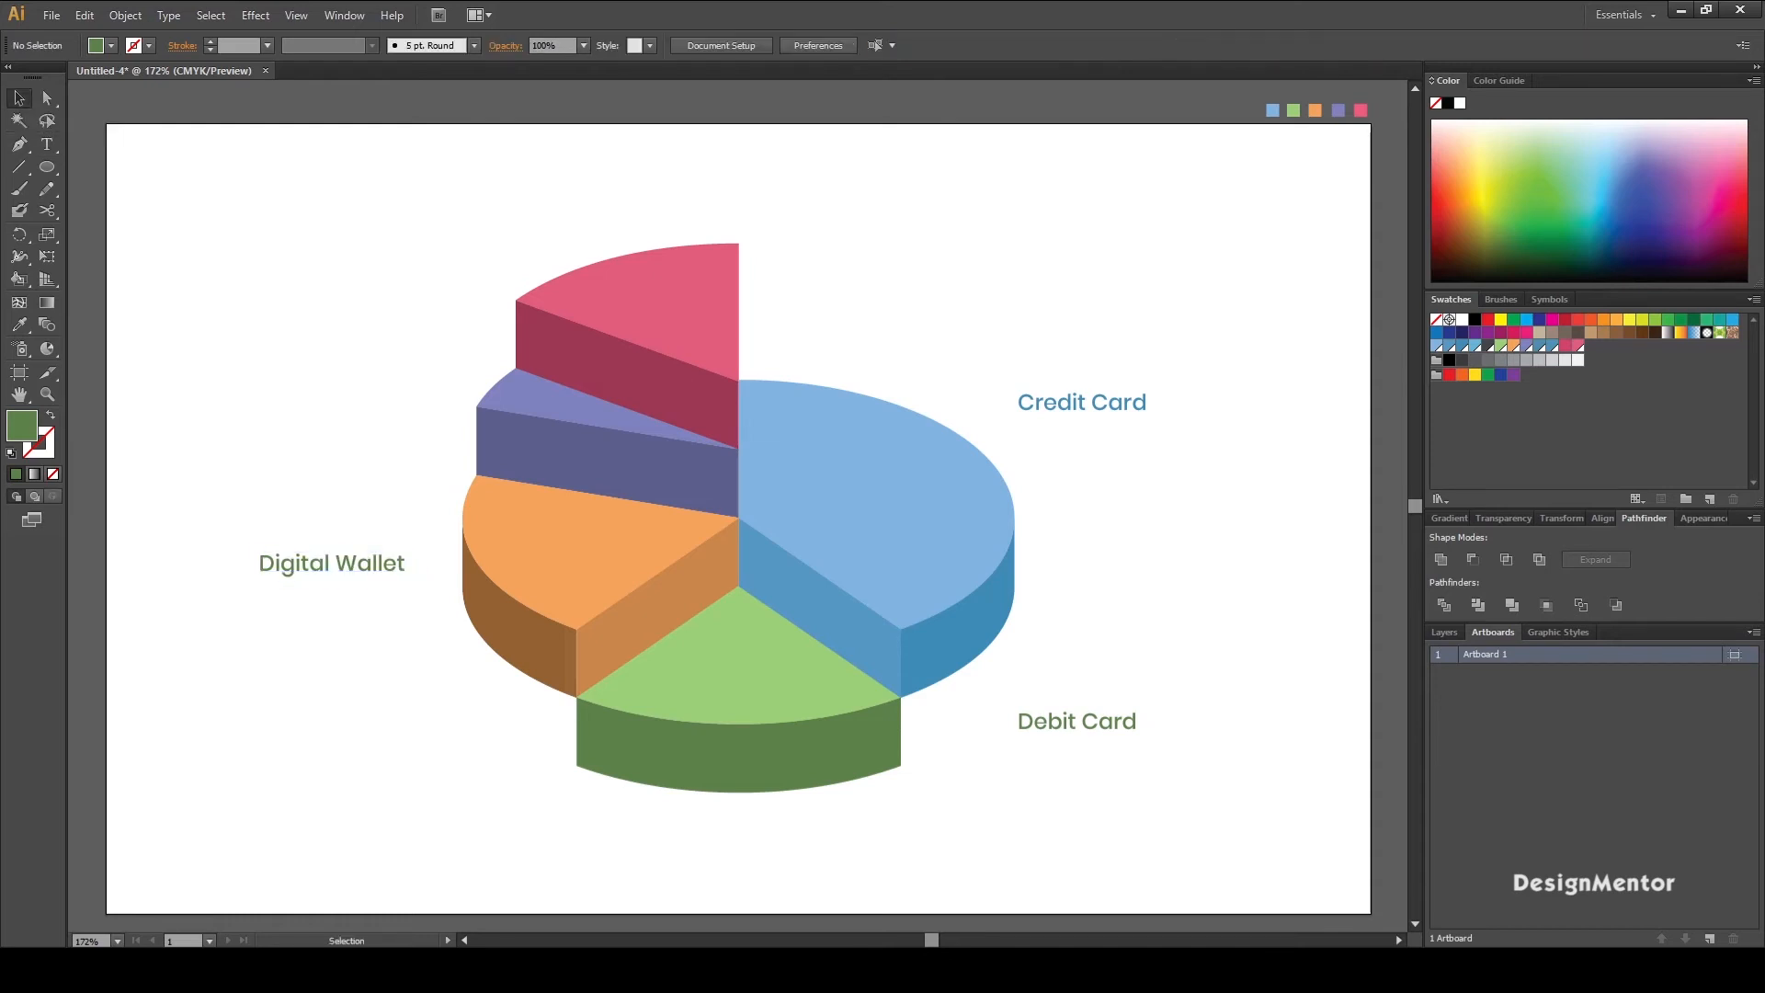
left_click(331, 562)
key("i")
left_click(515, 625)
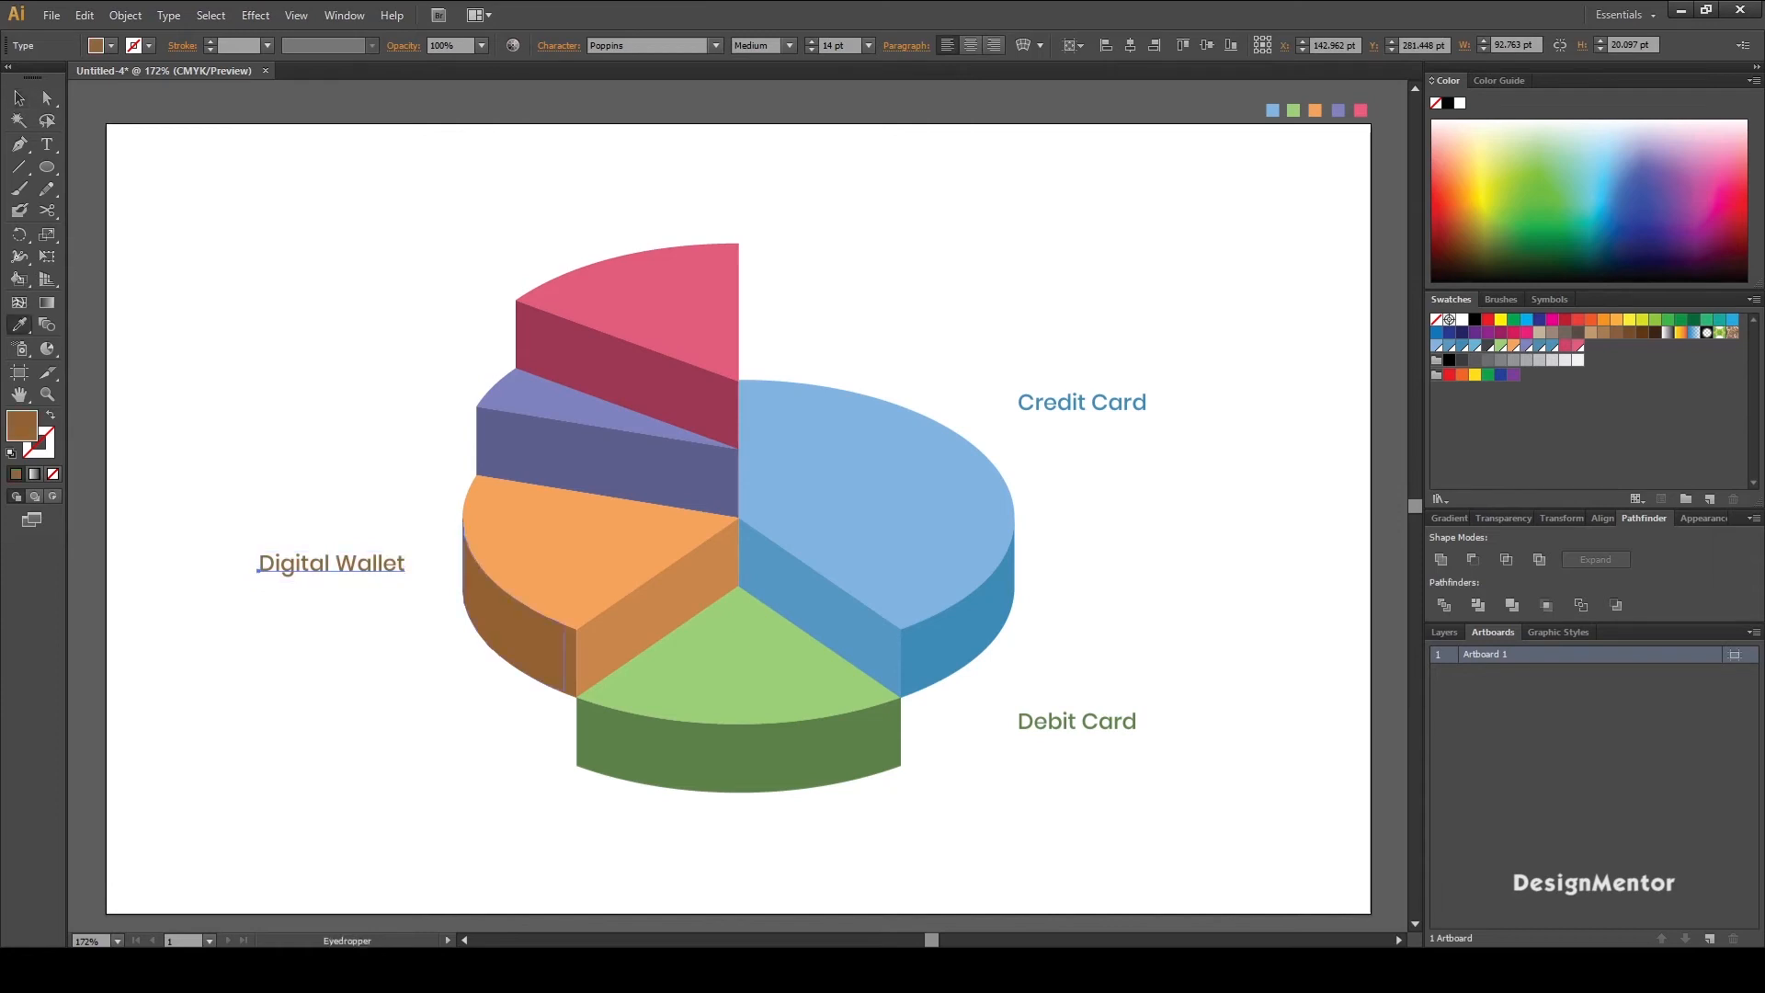
Step: Duplicate the "Digital Wallet" label and place the copy to the left of the purple slice, above the original label
key("v")
key("ctrl+v")
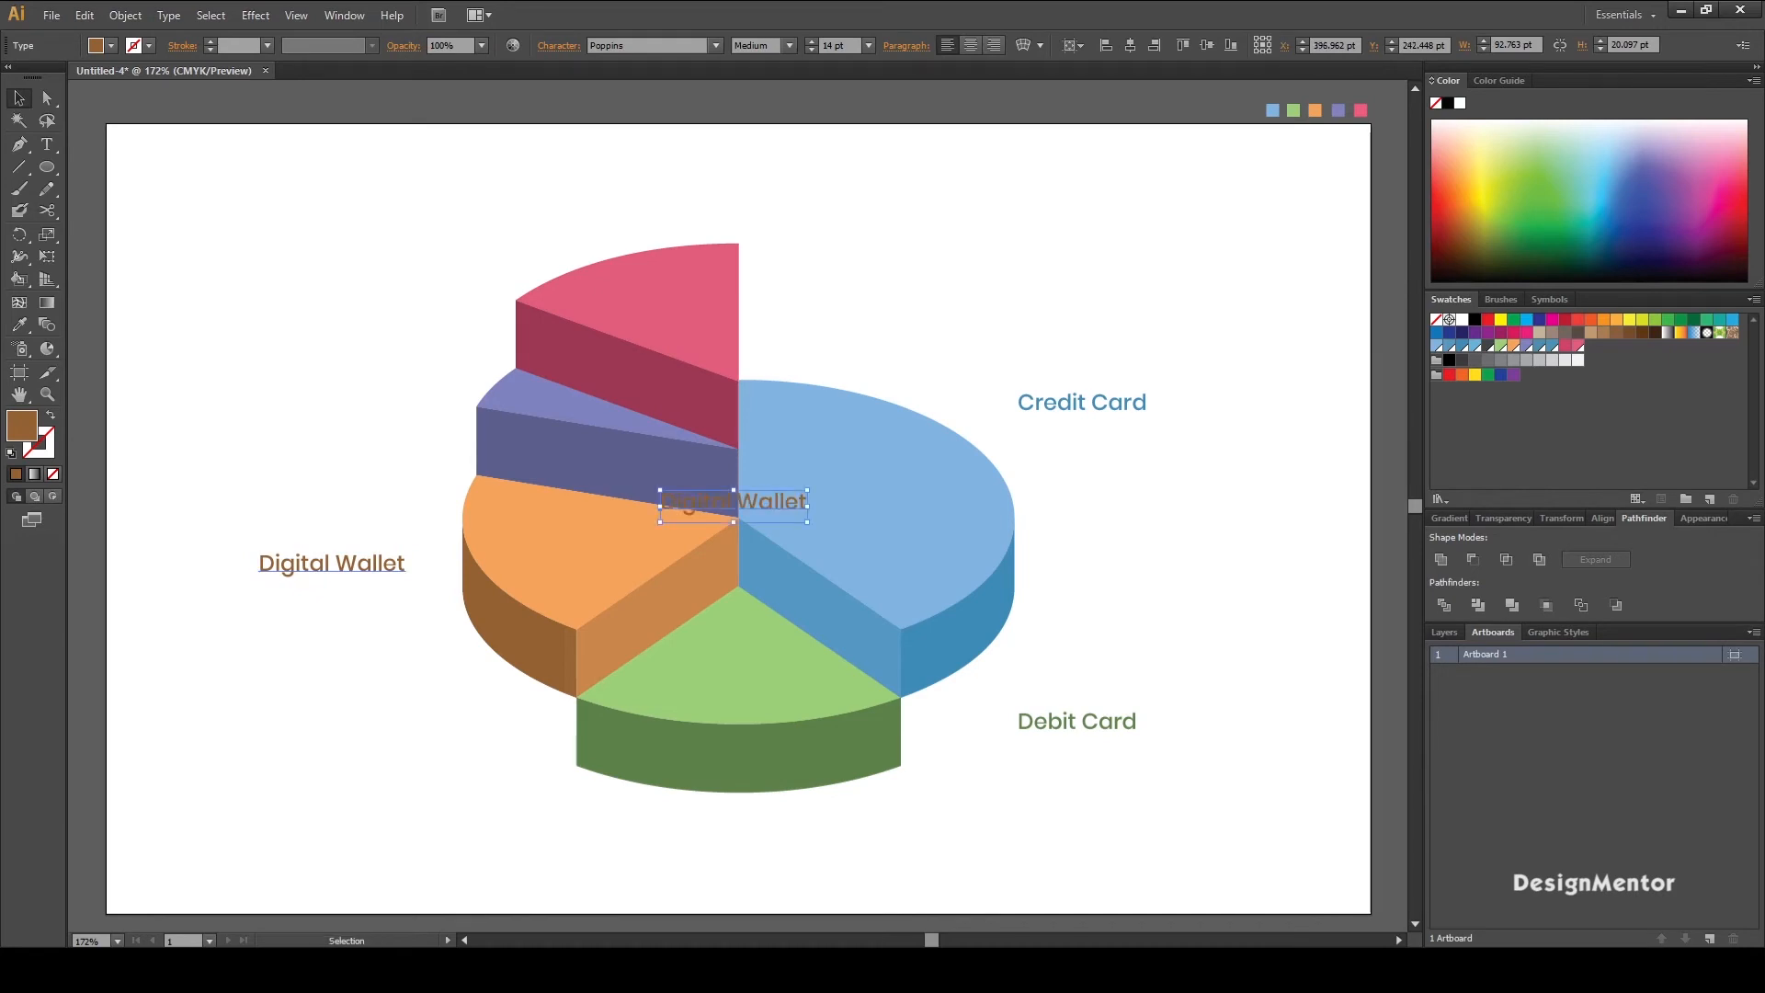
key("shift+Left")
key("shift+Left")
key("shift+Left")
key("shift+Left")
key("shift+Left")
key("shift+Left")
key("shift+Left")
key("shift+Left")
key("shift+Left")
key("shift+Left")
key("shift+Left")
key("shift+Left")
key("shift+Left")
key("shift+Left")
key("shift+Left")
key("shift+Left")
key("shift+Left")
key("shift+Left")
key("shift+Left")
key("shift+Left")
key("shift+Left")
key("shift+Up")
key("shift+Up")
key("shift+Up")
key("shift+Up")
key("shift+Left")
key("shift+Left")
key("shift+Left")
key("shift+Left")
key("shift+Left")
key("shift+Left")
key("shift+Left")
key("shift+Right")
key("shift+Left")
key("shift+Up")
key("shift+Down")
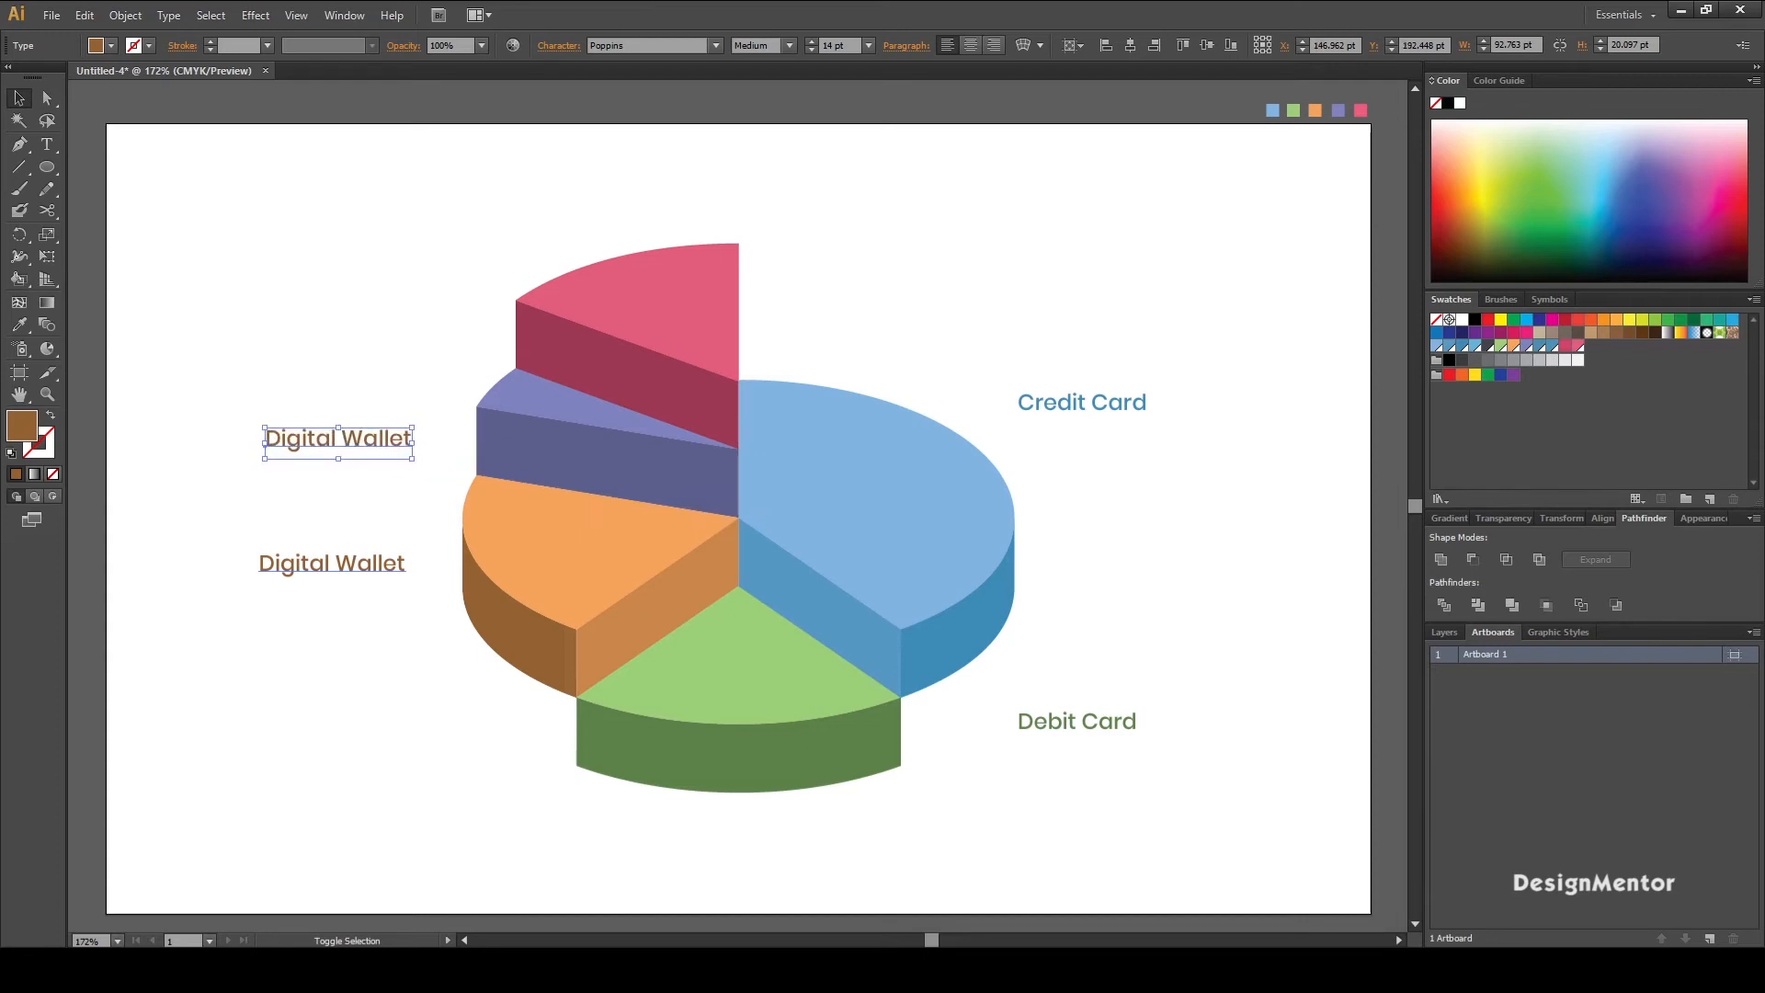
Step: Replace the text of the label copy beside the purple slice with "Cash"
key("Return")
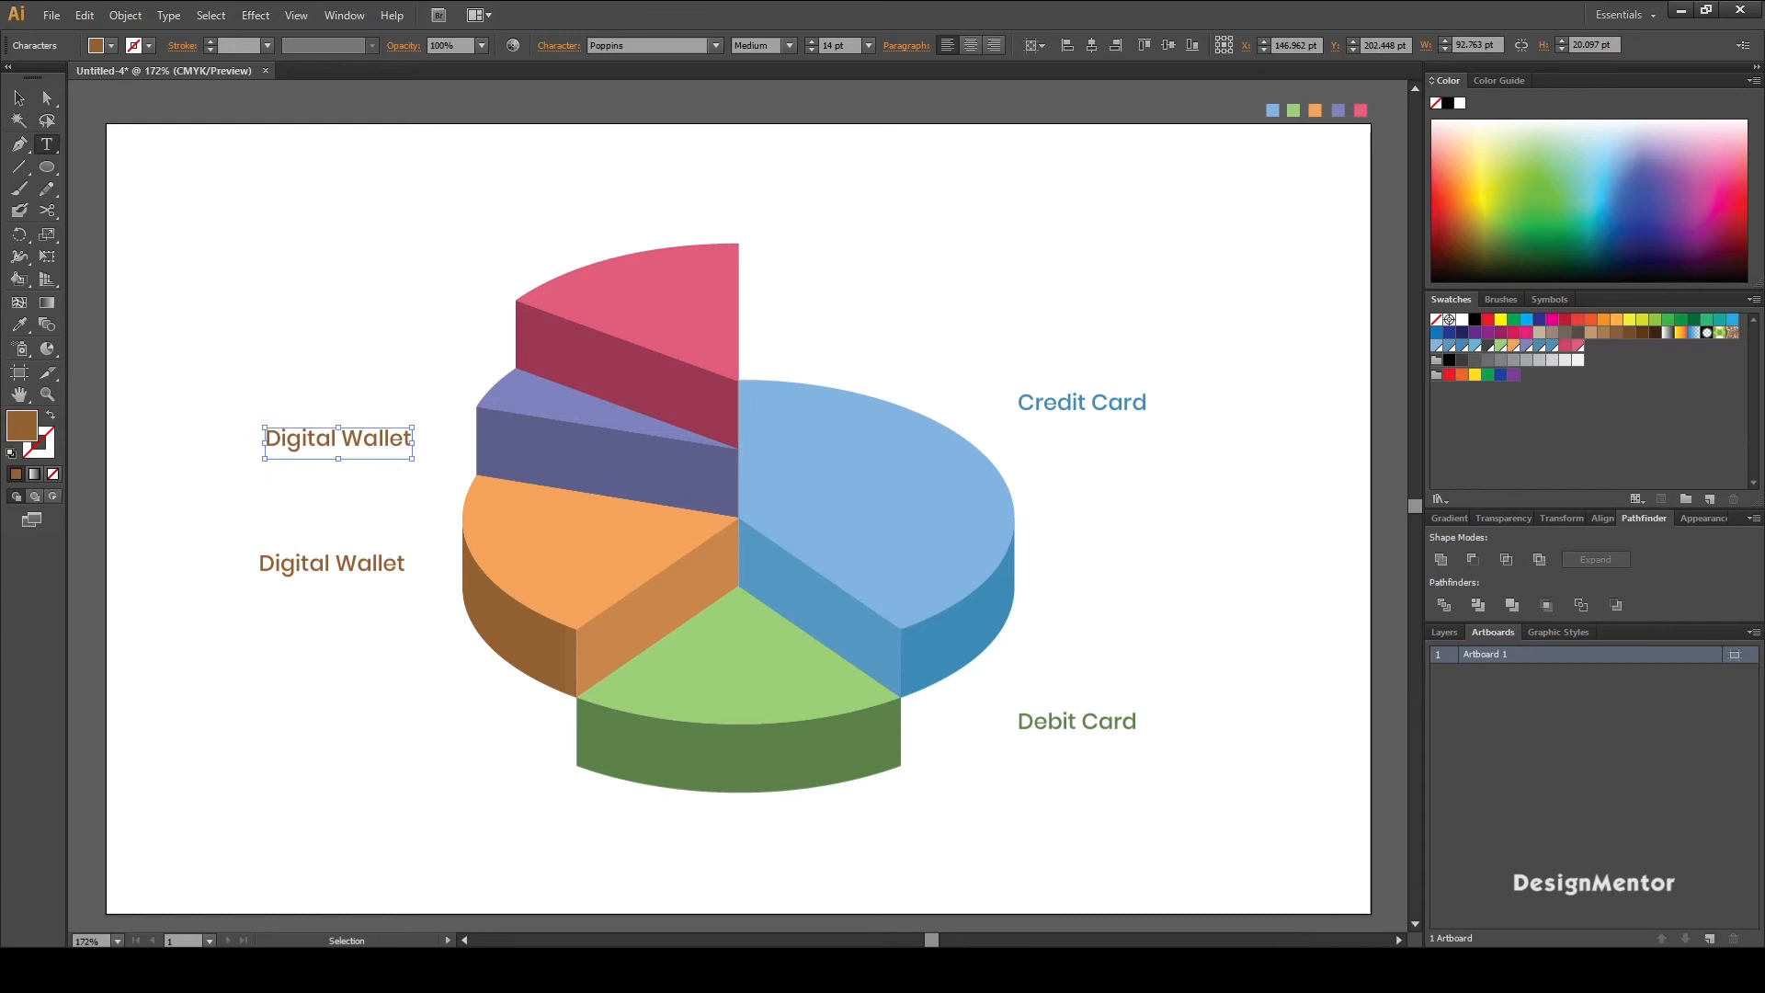
type("Cash")
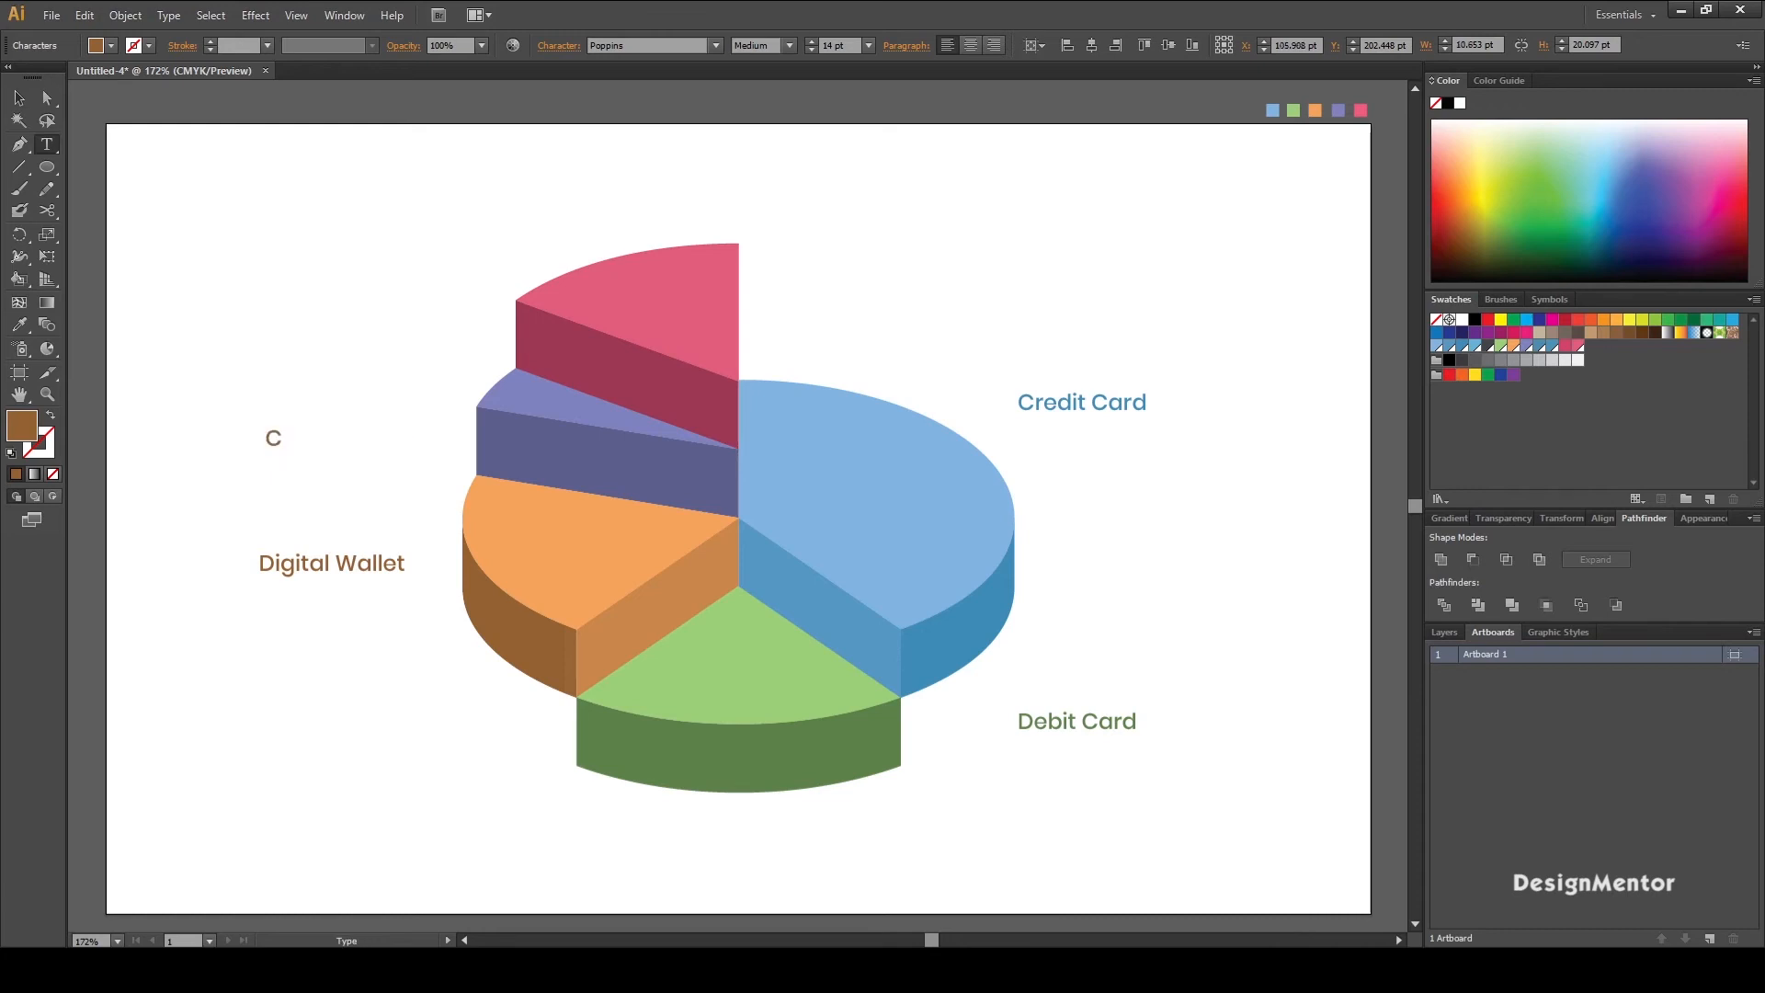